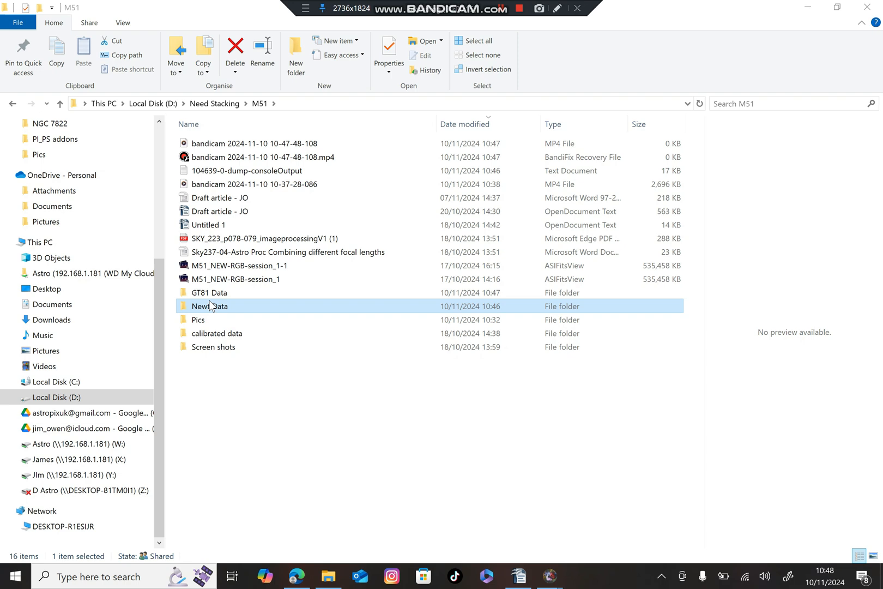
- Examine the contents of the GT81 Data and Newt Data folders inside the M51 folder
click(209, 293)
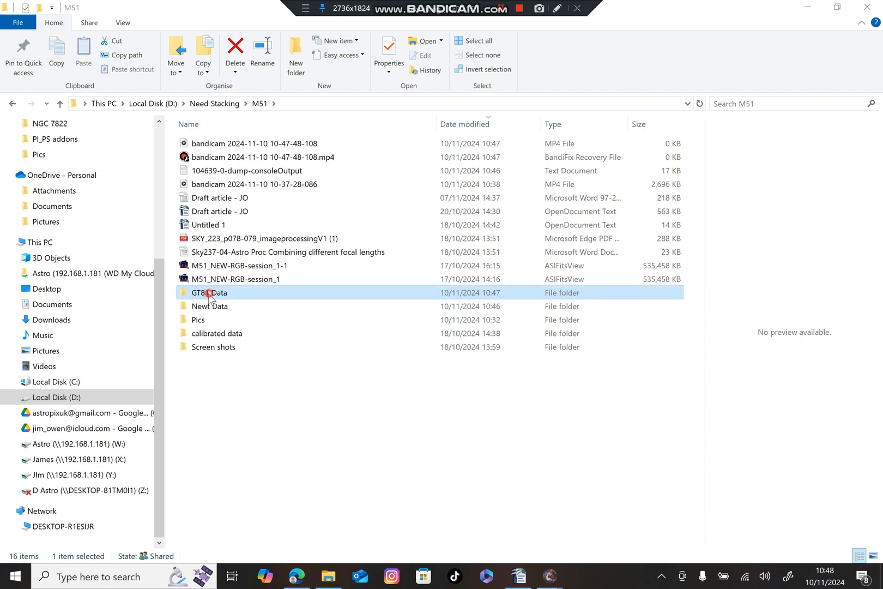
double_click(210, 293)
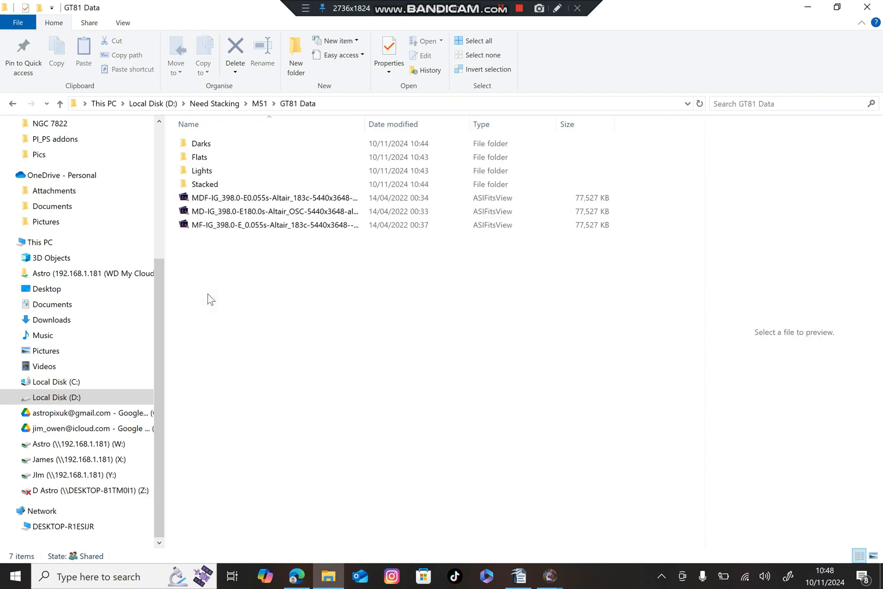
click(260, 103)
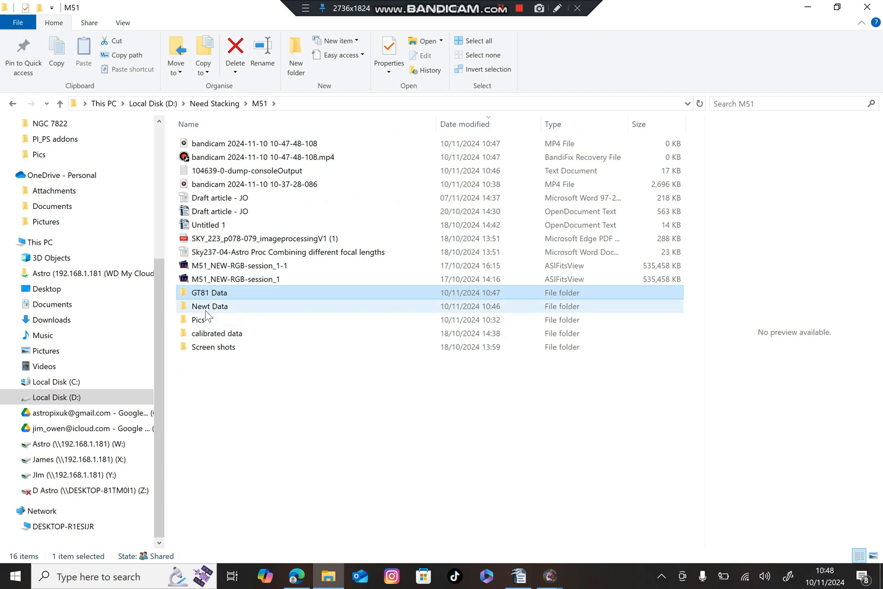
mouse_move(204, 300)
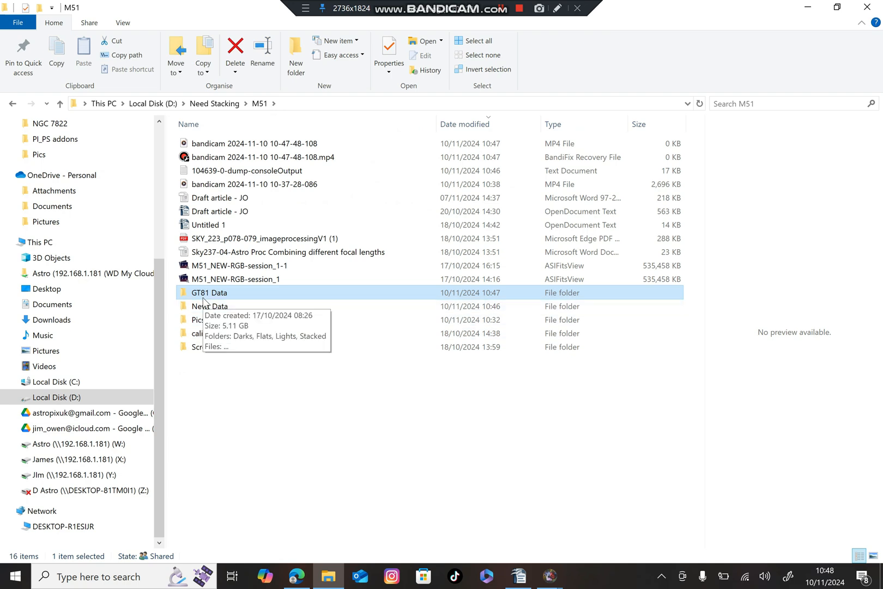
double_click(205, 295)
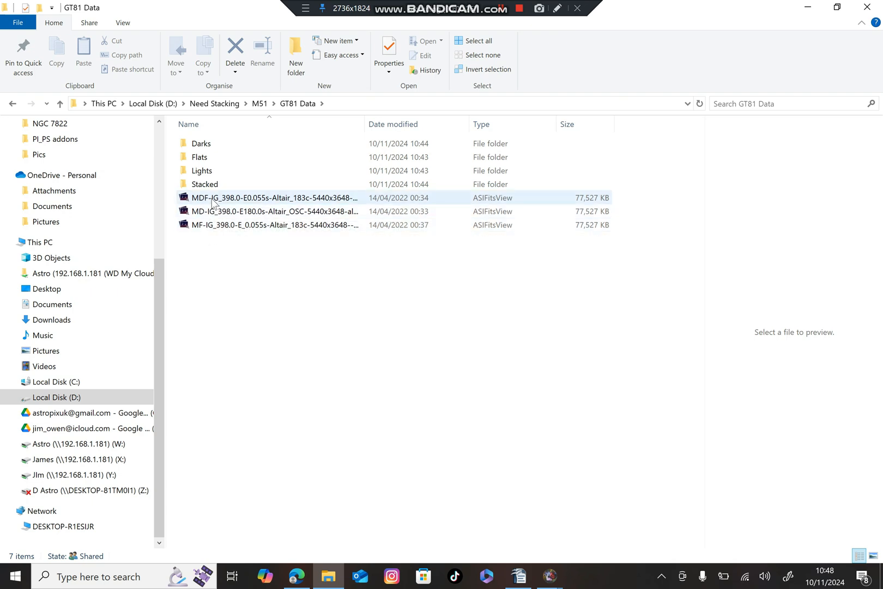
mouse_move(214, 217)
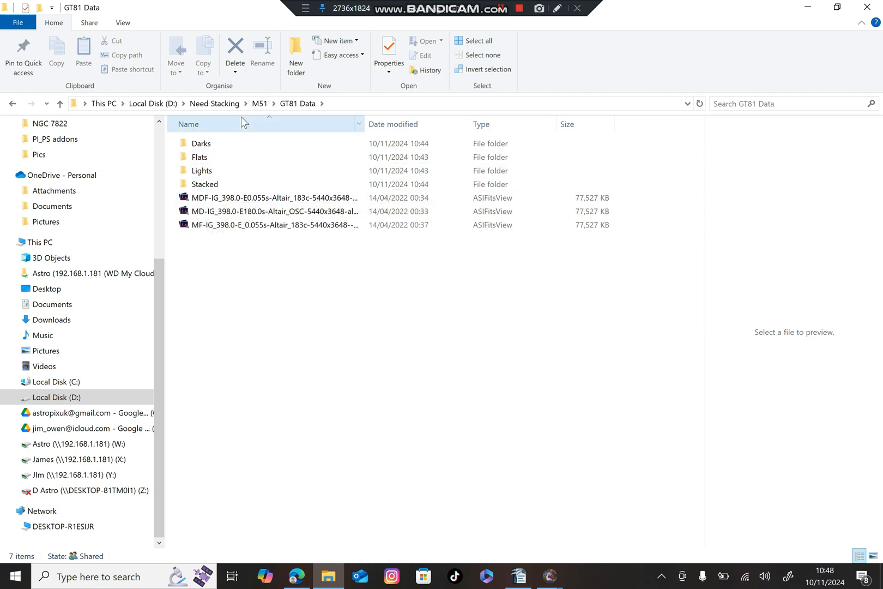
click(260, 103)
double_click(207, 303)
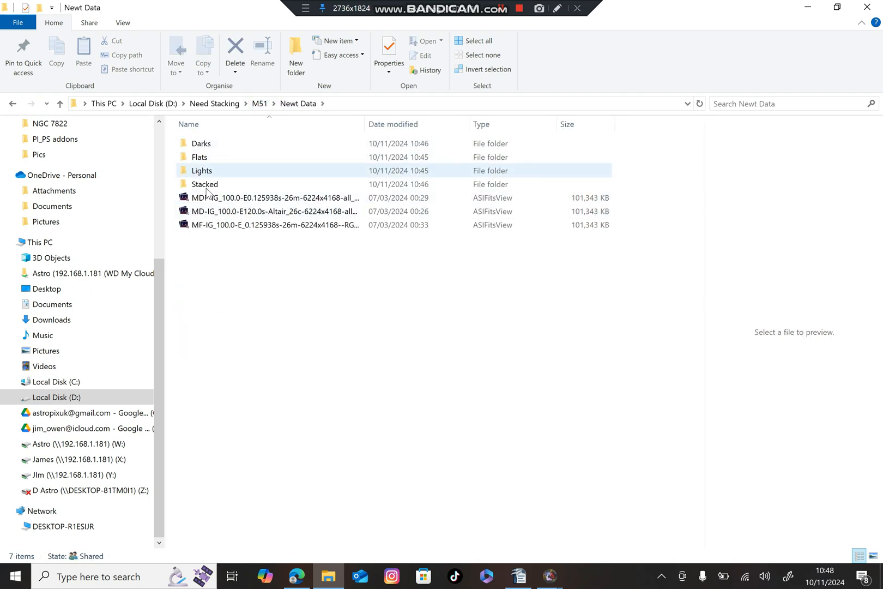
click(257, 106)
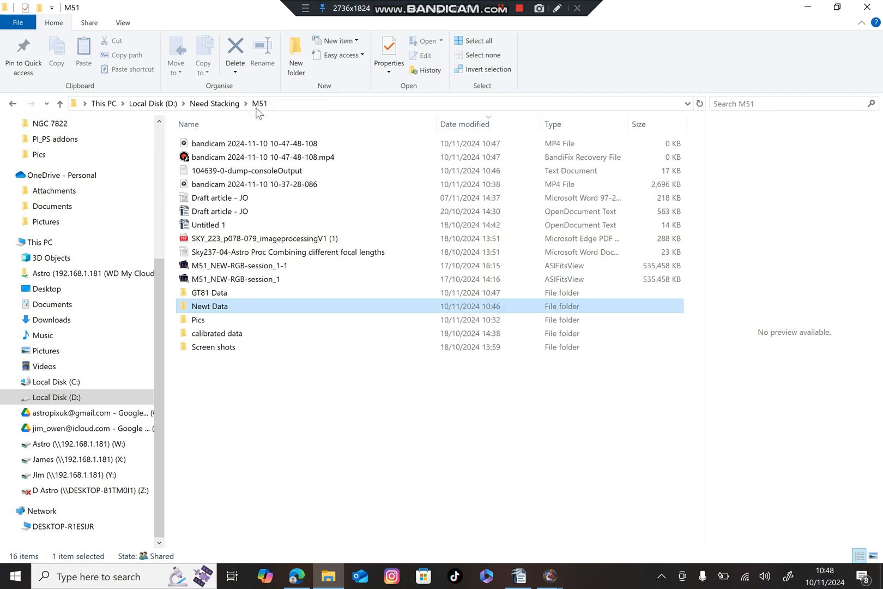
- Switch to Astro Pixel Processor and set a new folder named Combined Data inside M51 as the working directory
click(549, 576)
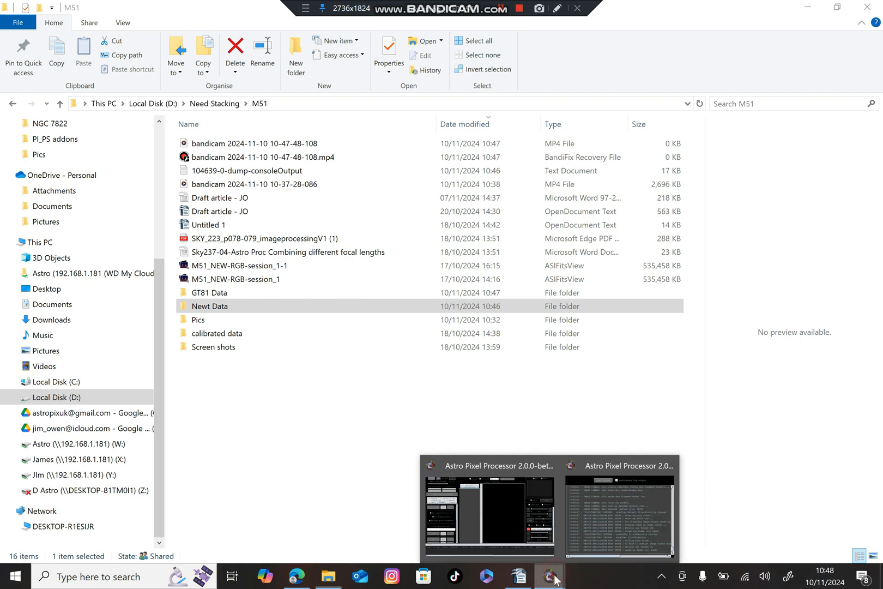
click(508, 533)
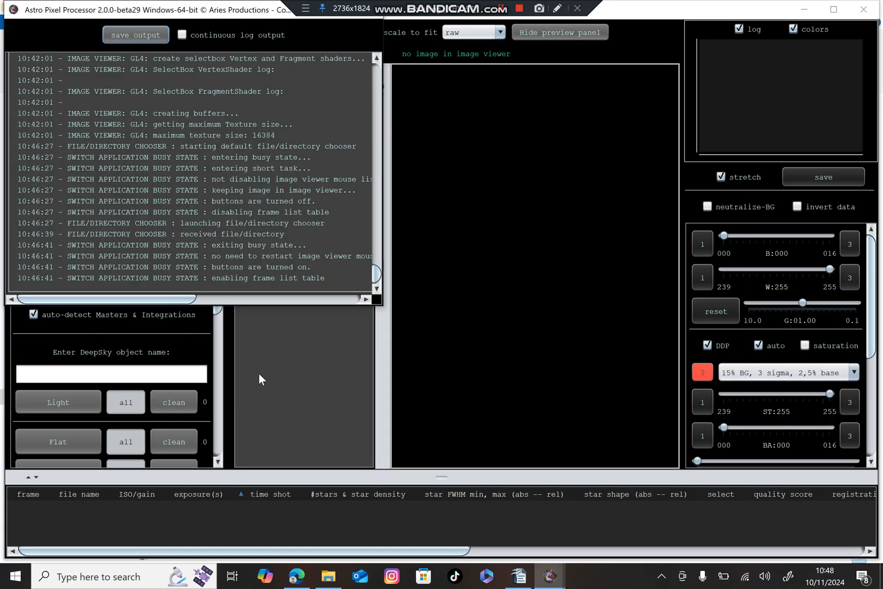
click(72, 133)
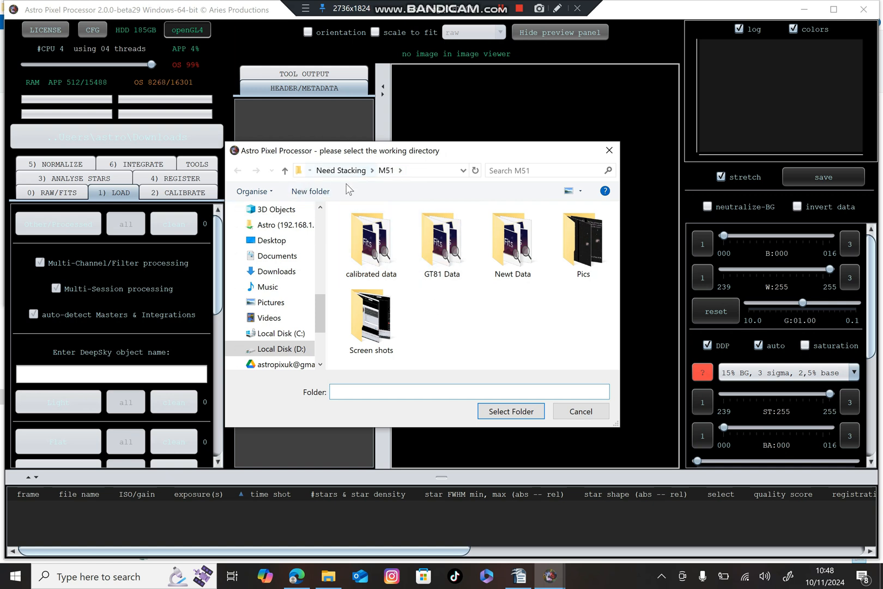
right_click(455, 317)
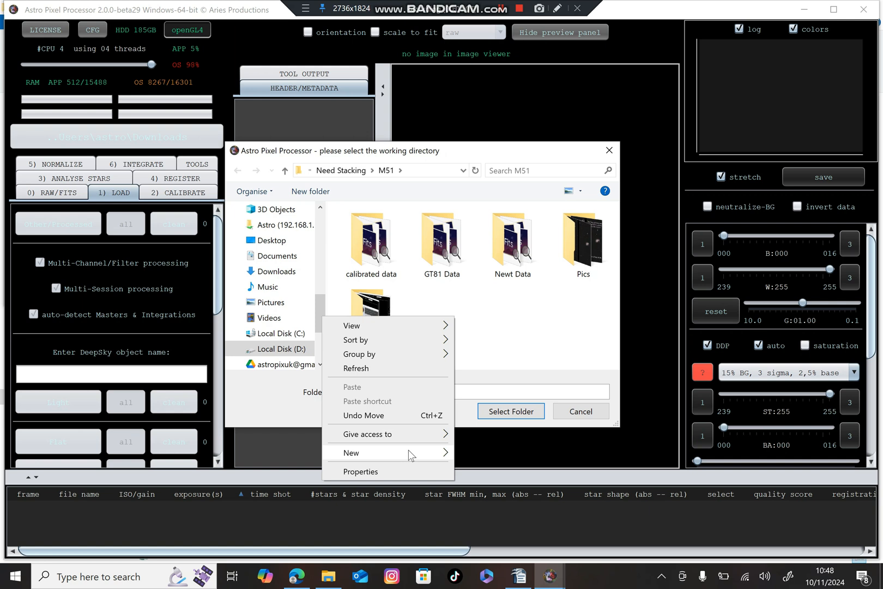
mouse_move(410, 452)
click(482, 247)
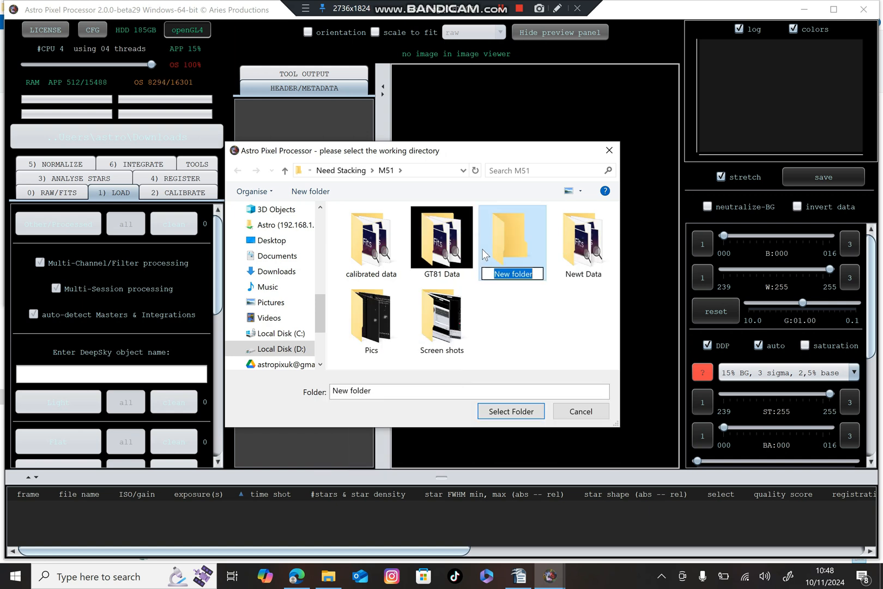
text(Combined Data)
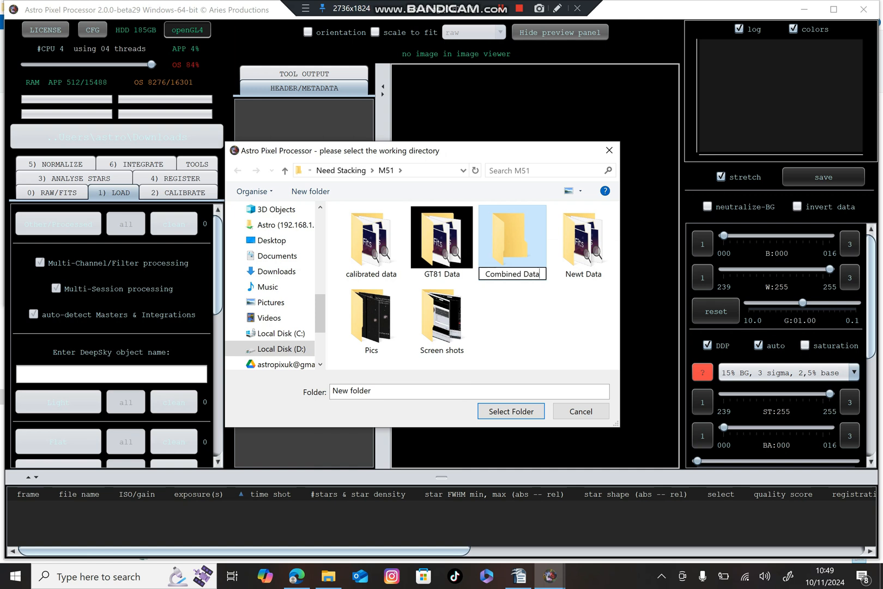
click(508, 244)
click(443, 257)
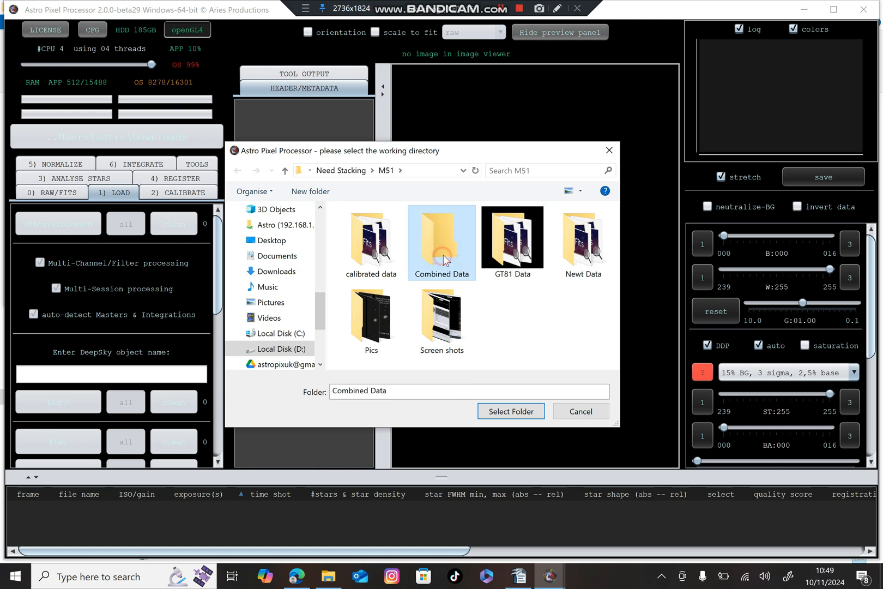
click(499, 412)
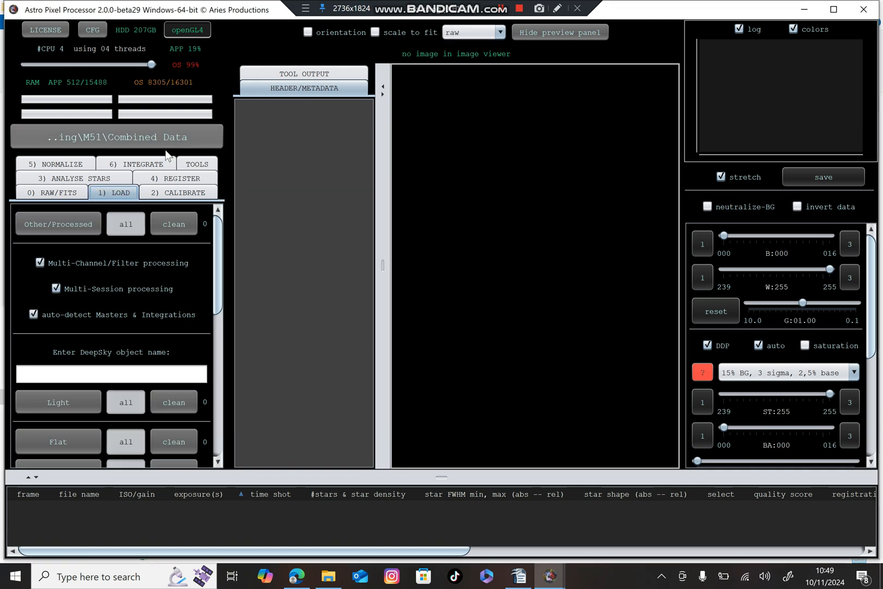
- Enter M51_Combined as the DeepSky object name
click(130, 372)
text(M)
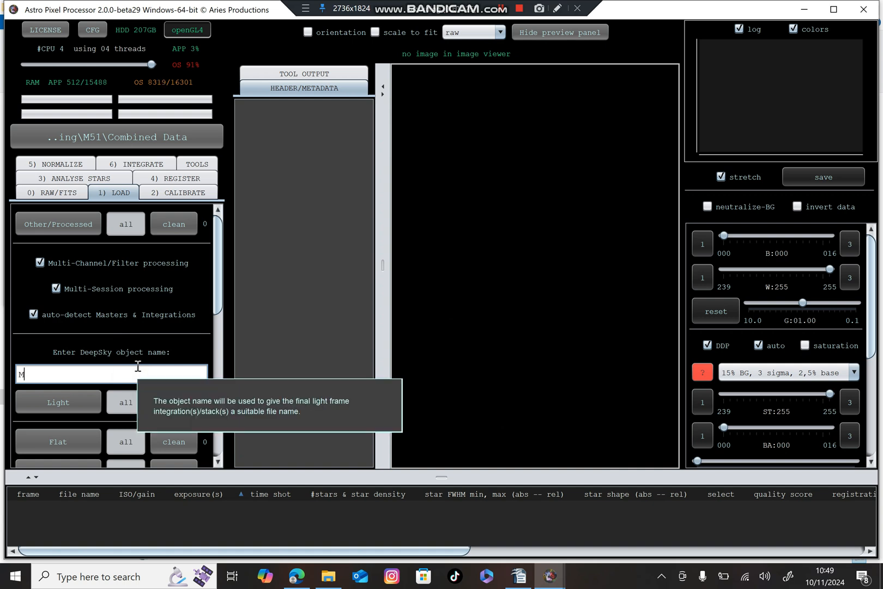
text(51_Combie)
key(BackSpace)
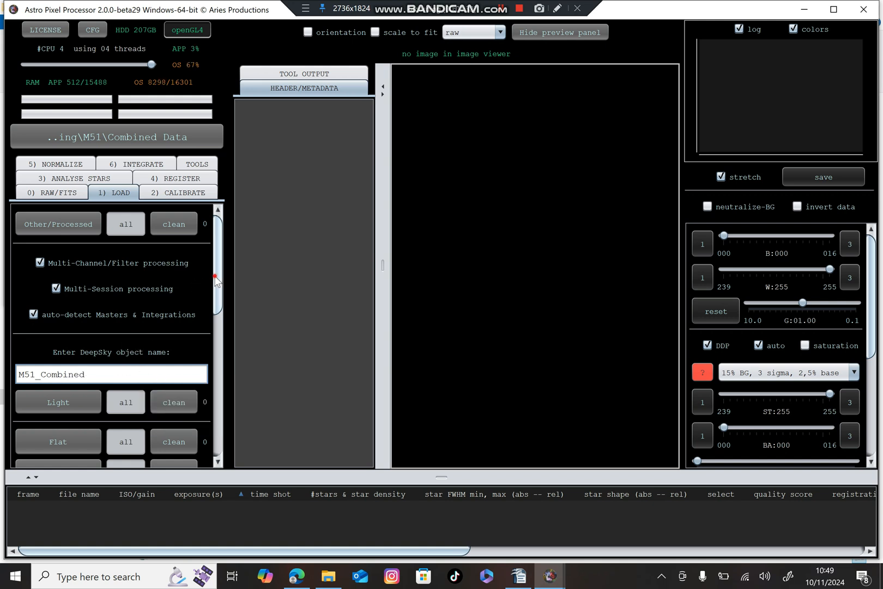
- Add all light frames from the GT81 Data Lights folder, L_2282 through L_2333
scroll(216, 280, down, 3)
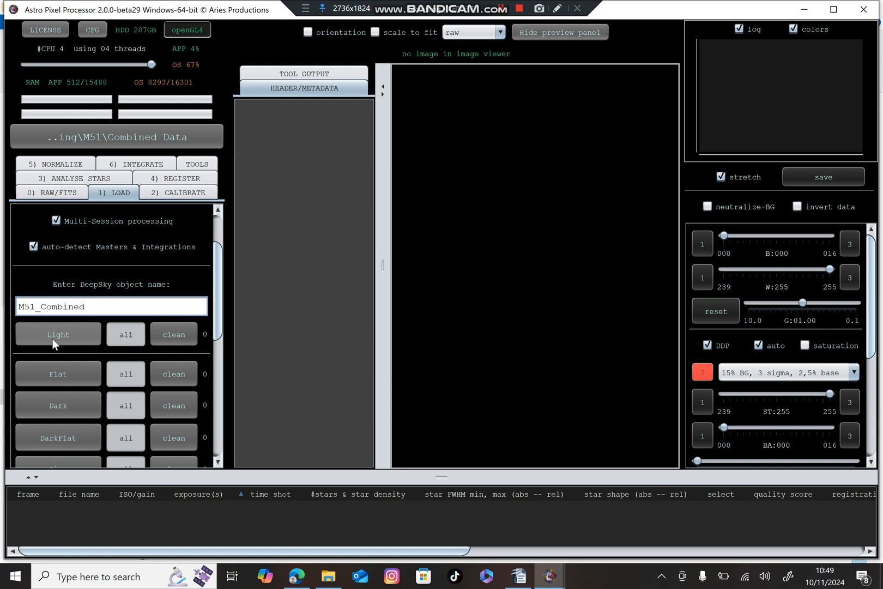
scroll(59, 238, up, 2)
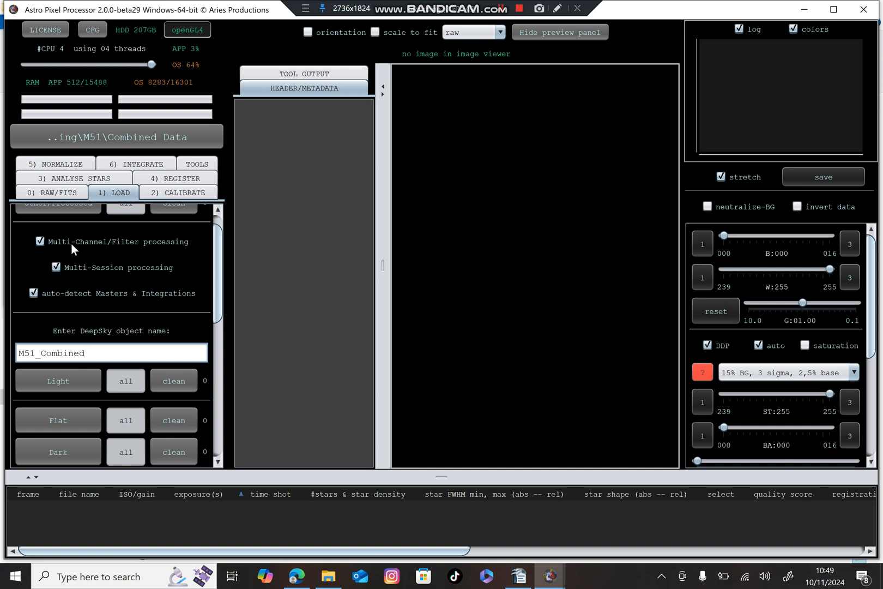
mouse_move(71, 244)
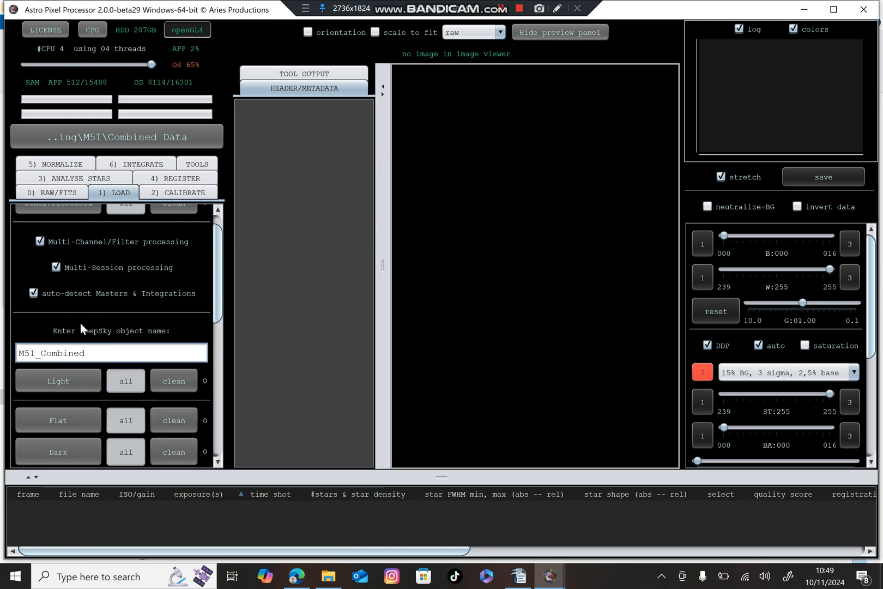
click(61, 385)
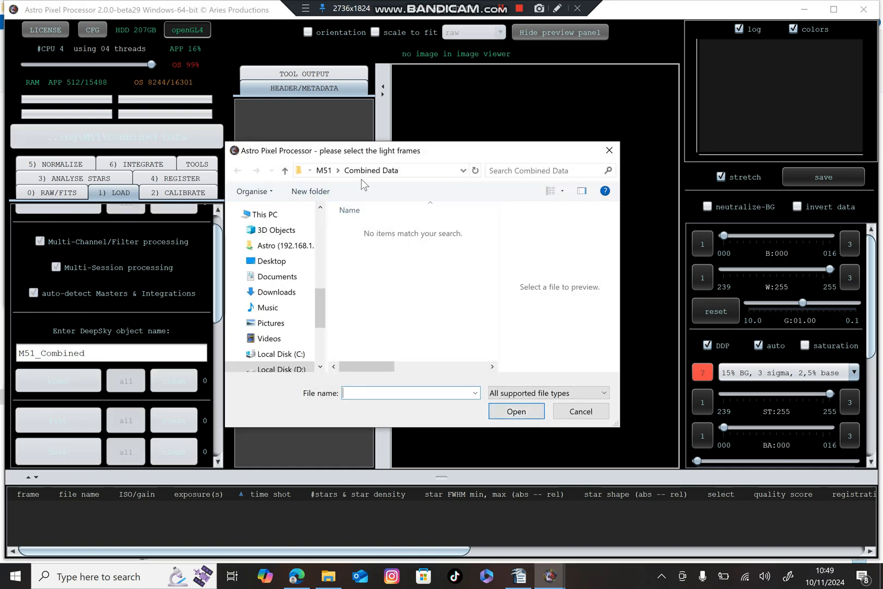
click(324, 170)
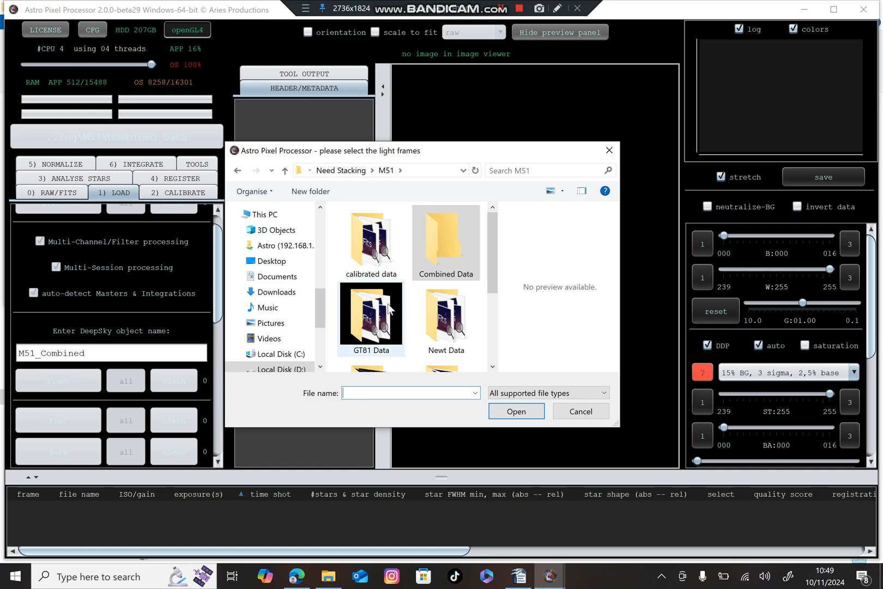
double_click(387, 308)
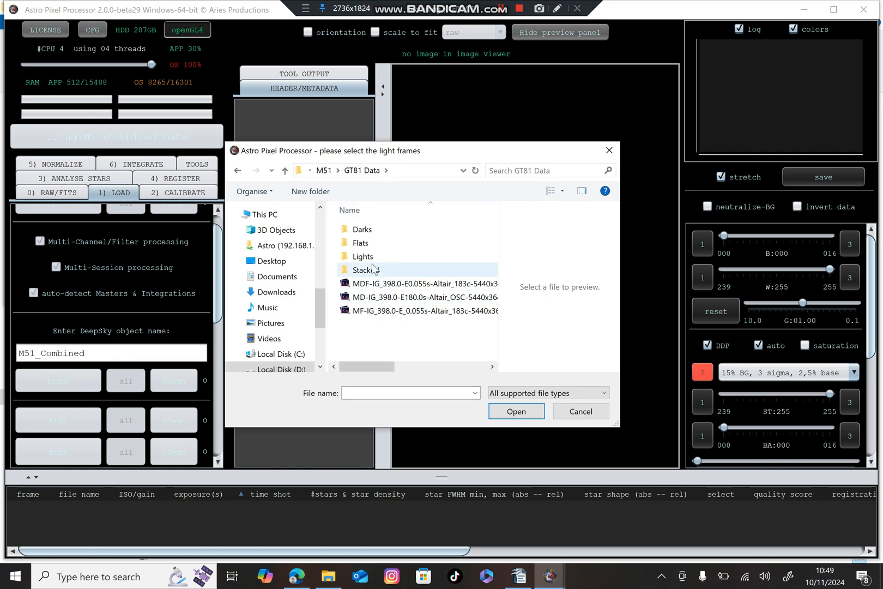
double_click(365, 255)
click(369, 229)
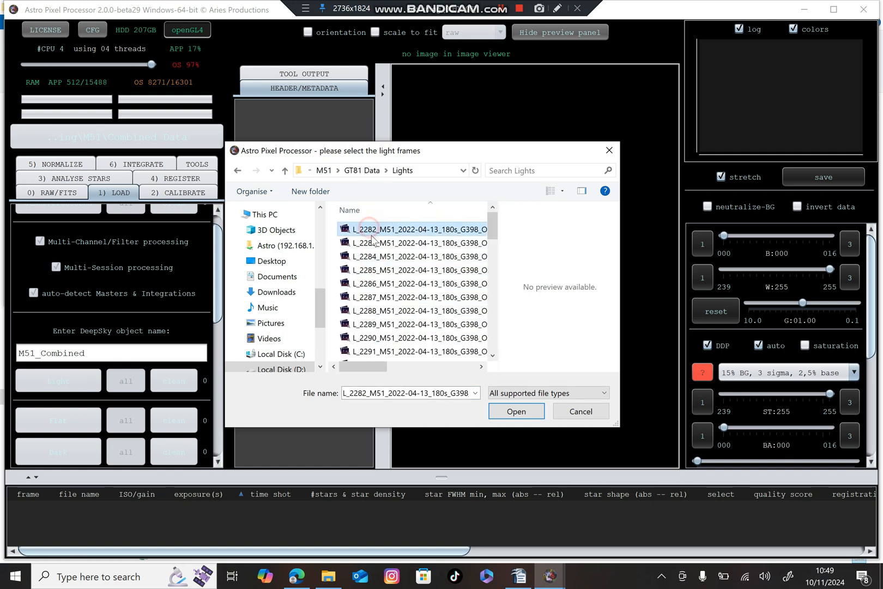
scroll(371, 240, down, 14)
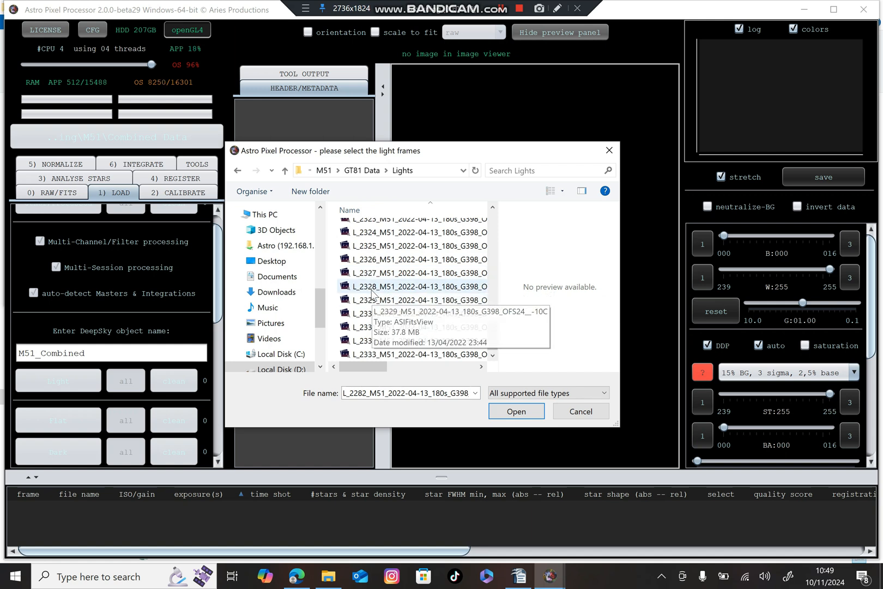
shift+click(374, 353)
click(509, 418)
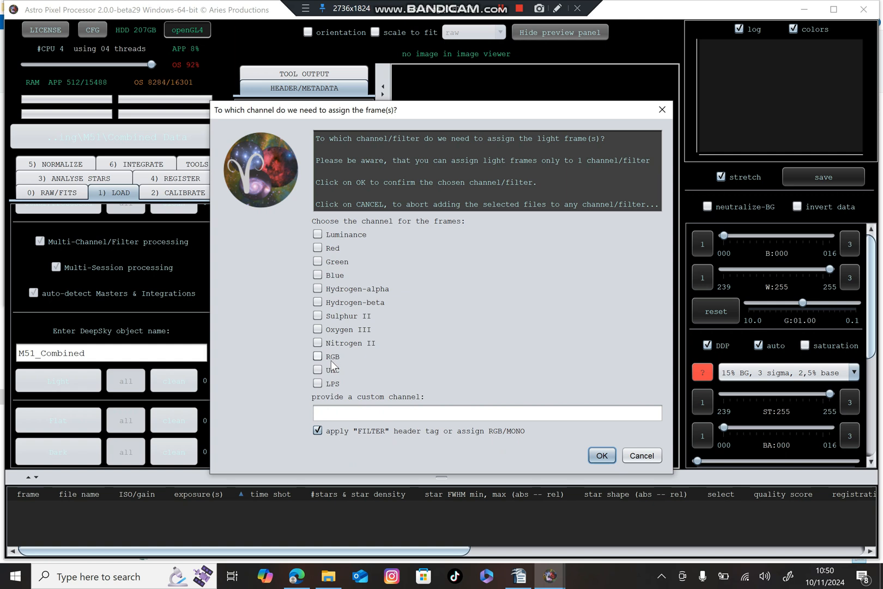
- Assign the light frames by the "FILTER" header tag or RGB/MONO option and to session 1
click(600, 456)
click(332, 282)
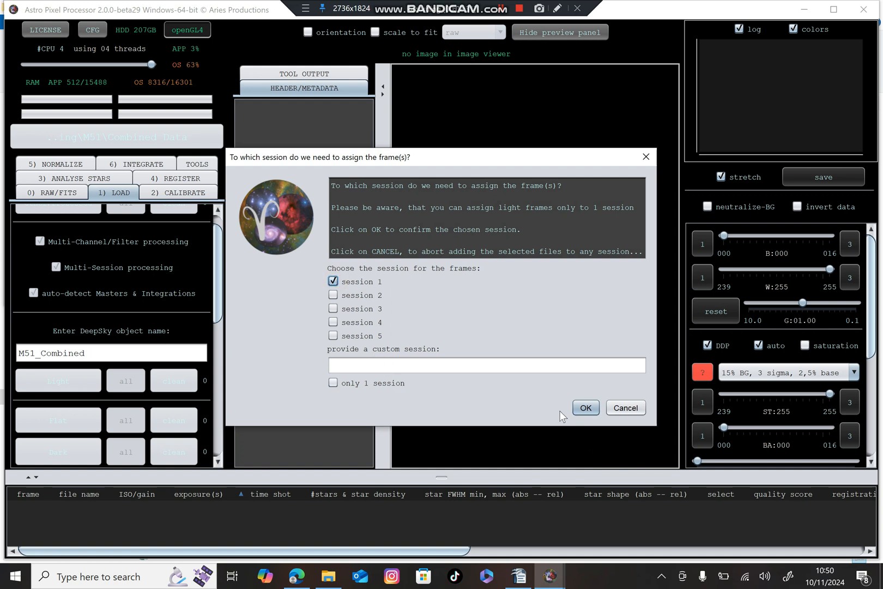
click(580, 410)
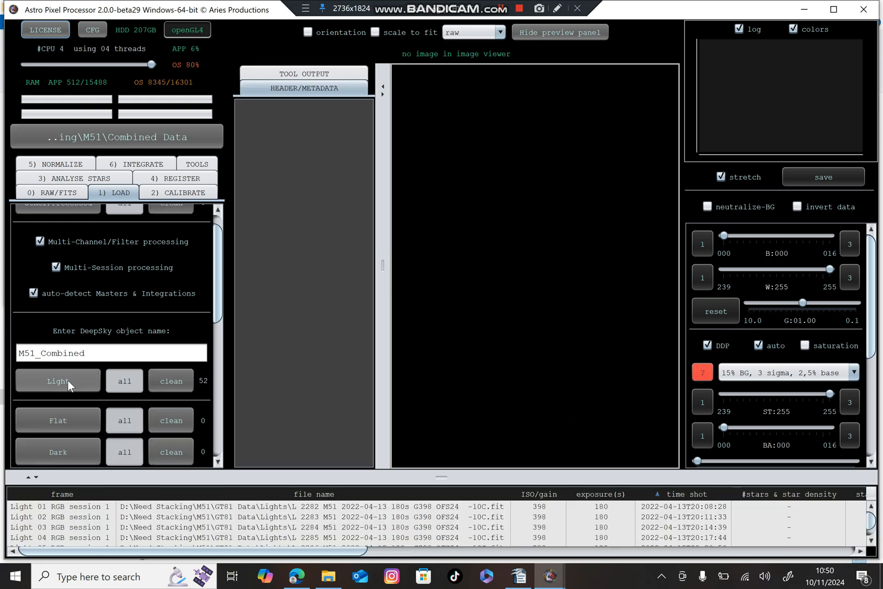
- Load the MF-IG_398.0 MasterFlat from the GT81 Data folder, applying the "FILTER" header tag or RGB/MONO option and session 1
scroll(63, 389, down, 6)
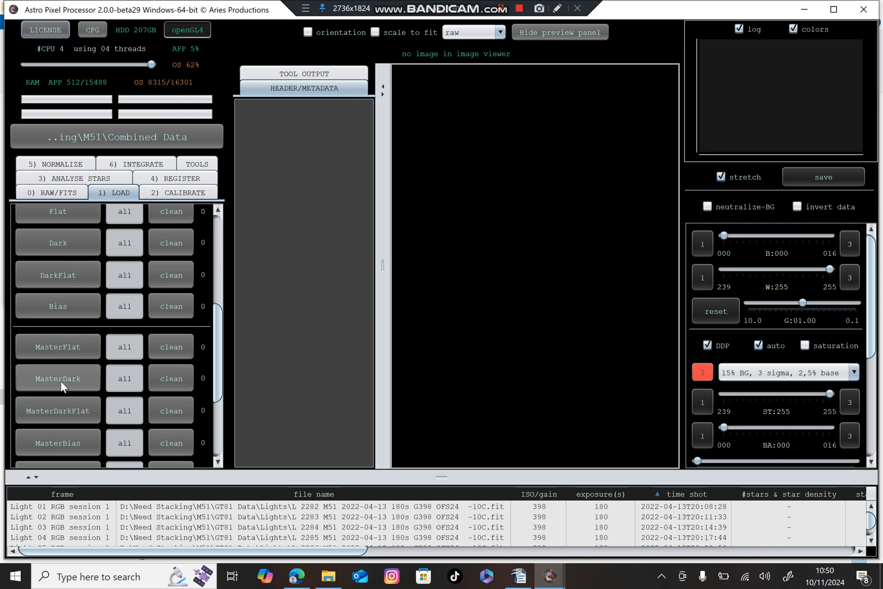
scroll(59, 349, up, 5)
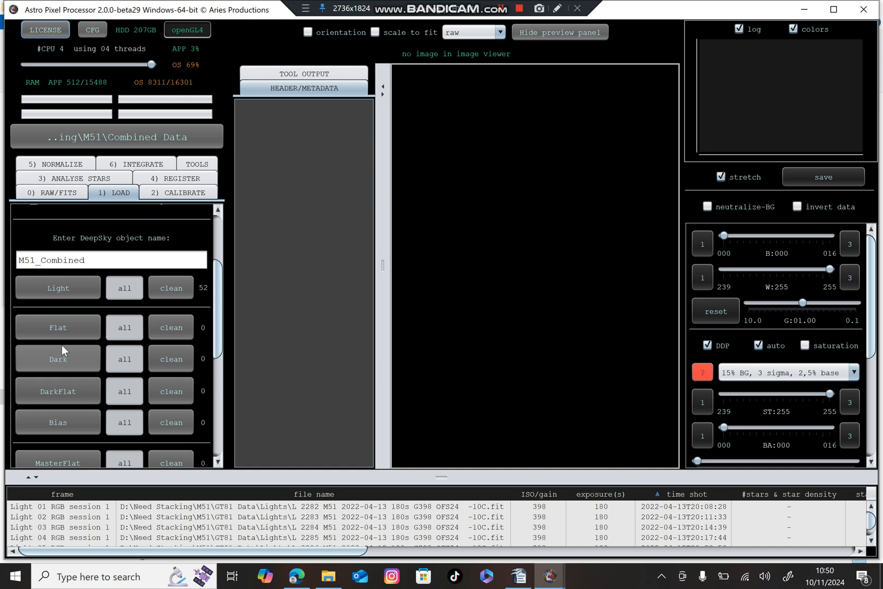
scroll(62, 345, down, 2)
scroll(62, 345, down, 3)
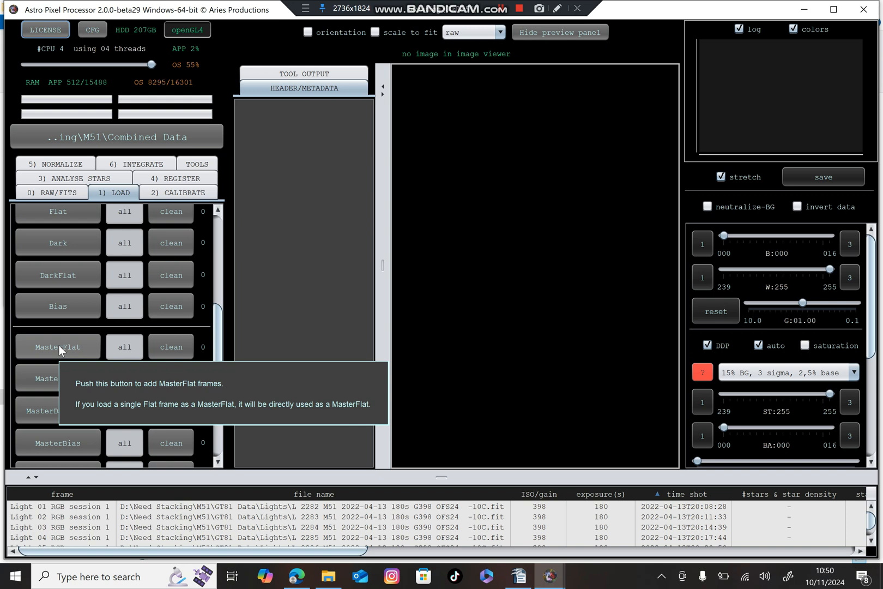
scroll(59, 344, up, 1)
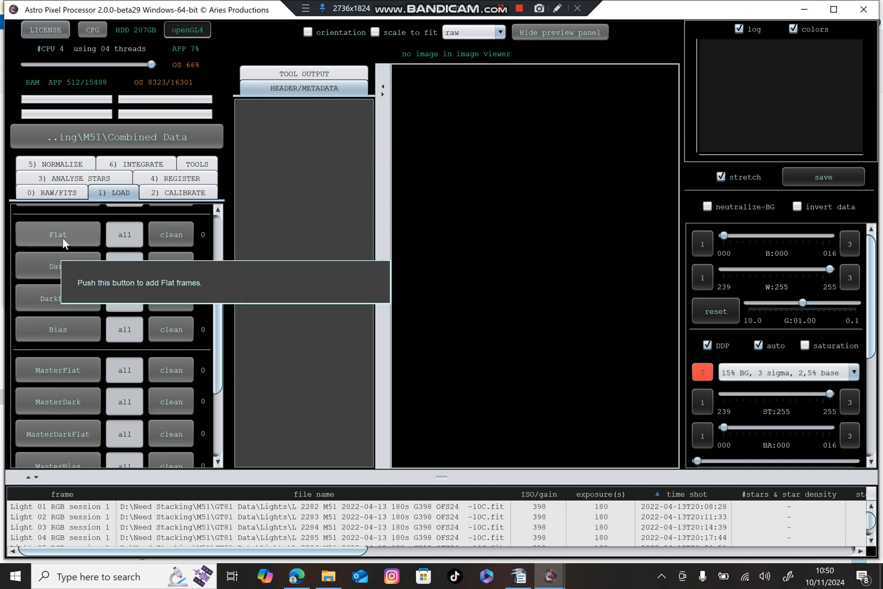
click(42, 374)
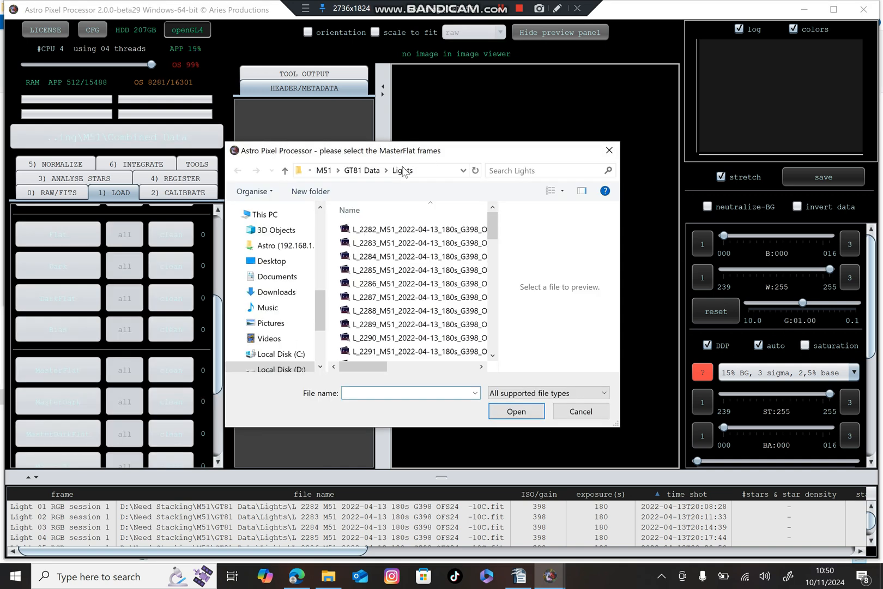
click(361, 170)
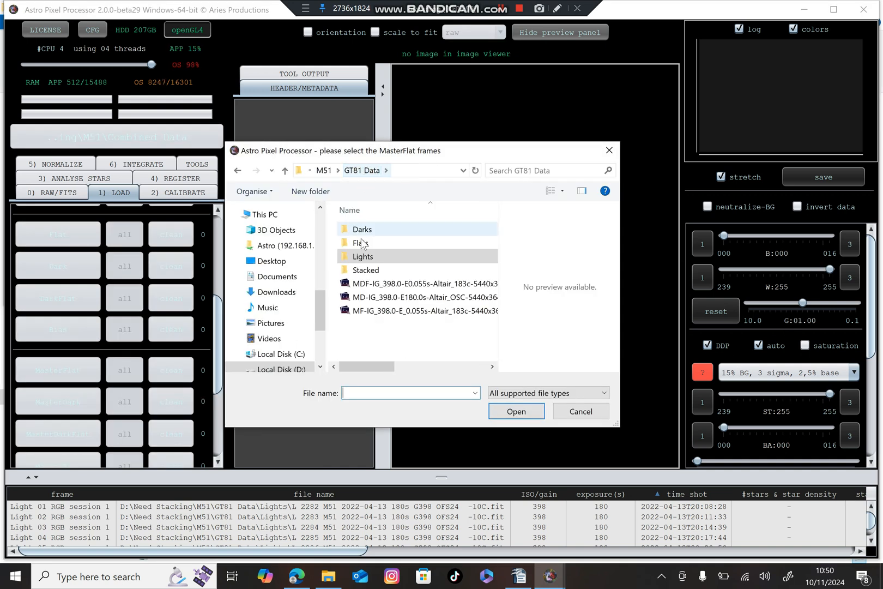
click(376, 313)
click(509, 412)
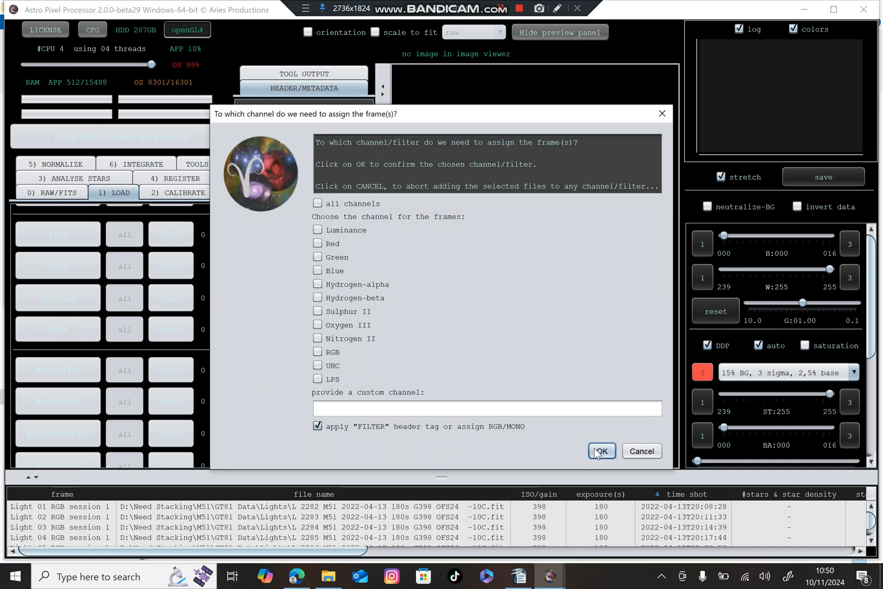
click(598, 453)
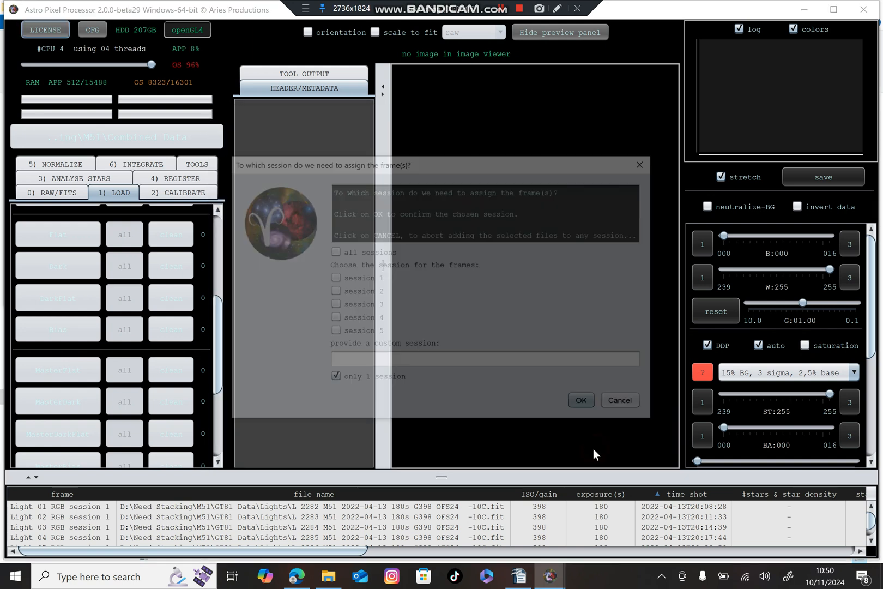
click(333, 278)
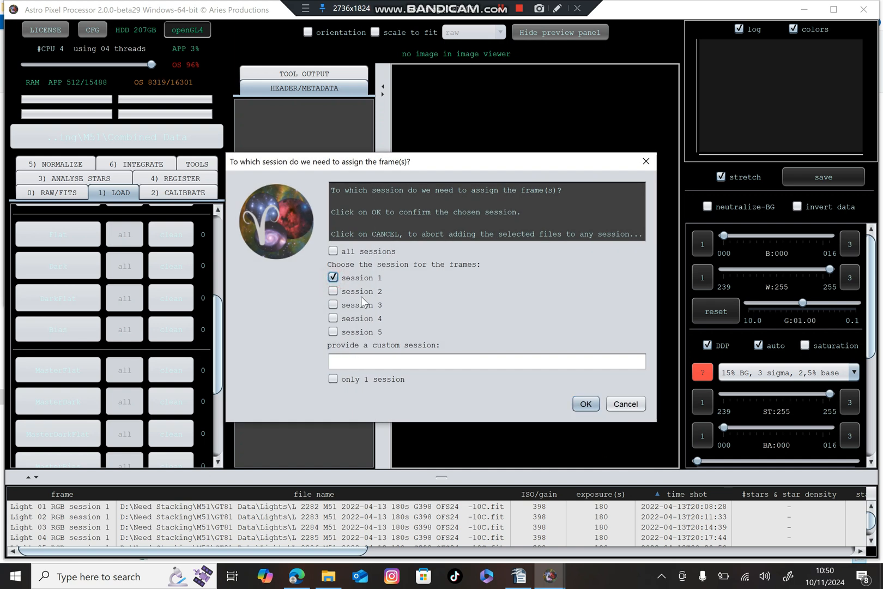
click(584, 405)
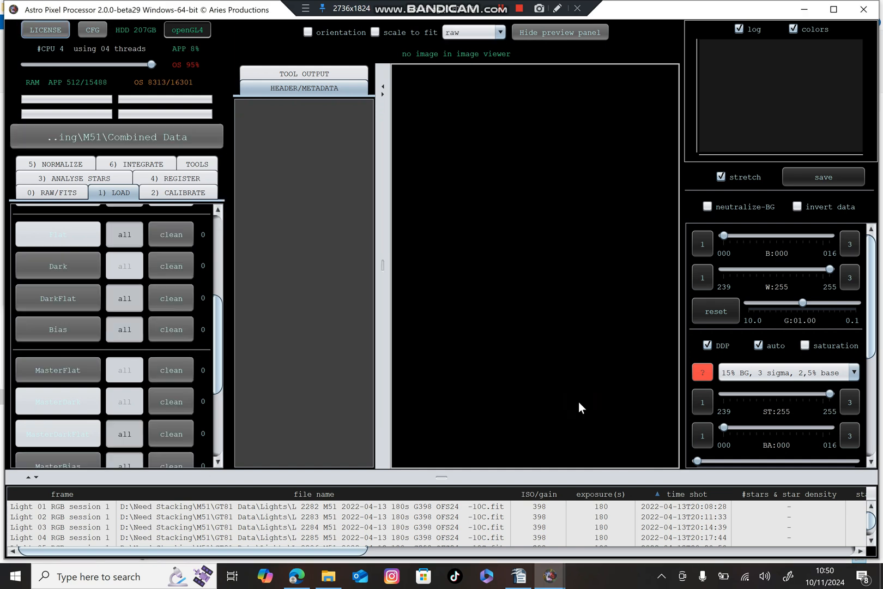
- Load the MD-IG_398.0-E180.0s MasterDark from the GT81 Data folder, assigned to all channels and session 1
click(45, 406)
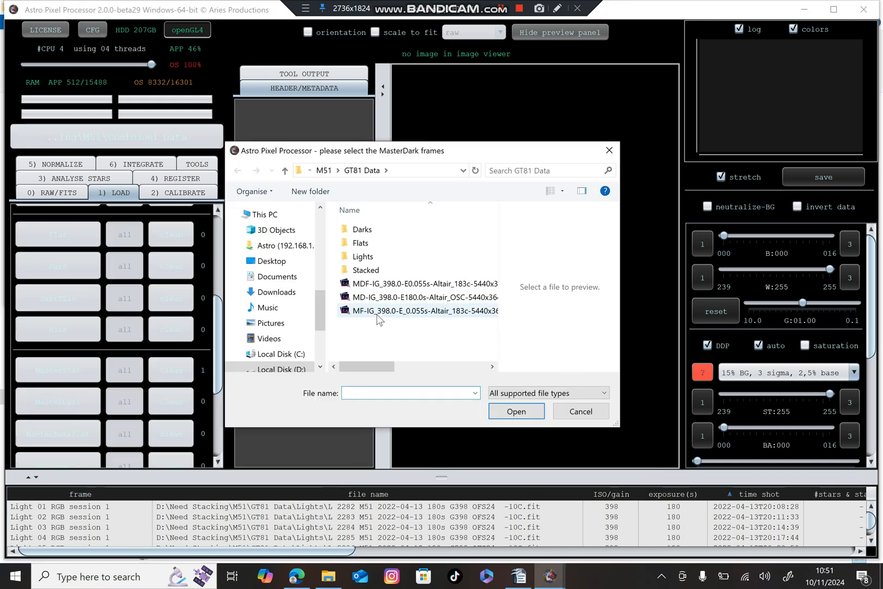
click(372, 297)
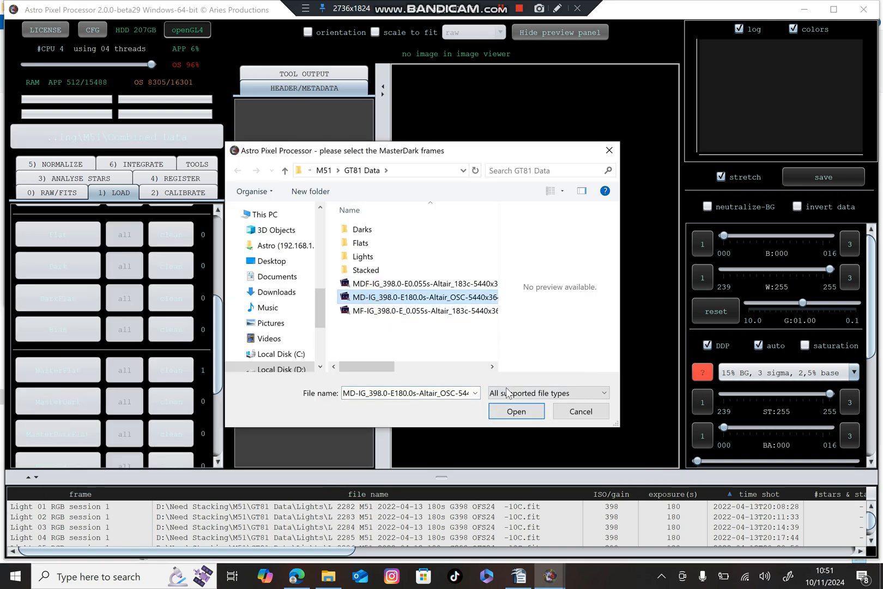
click(515, 410)
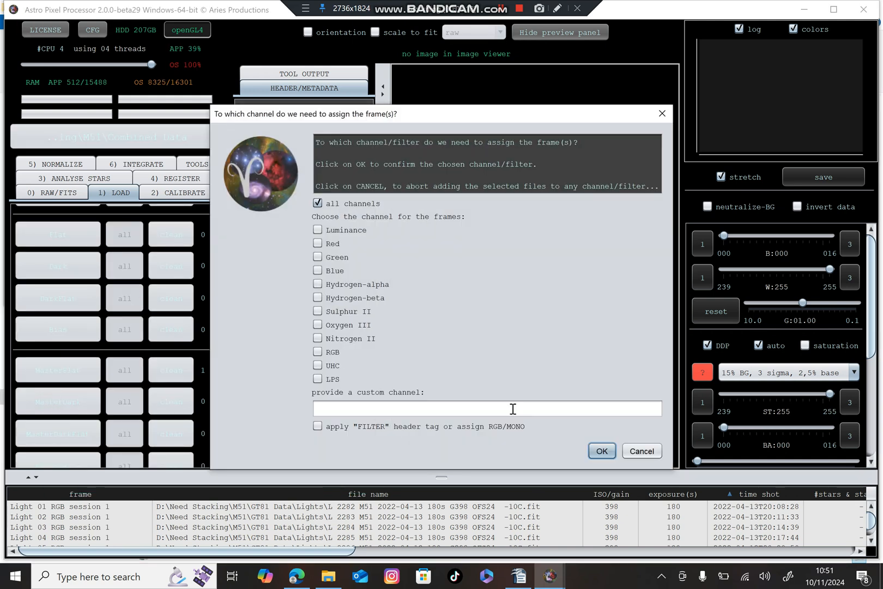
click(601, 450)
click(333, 277)
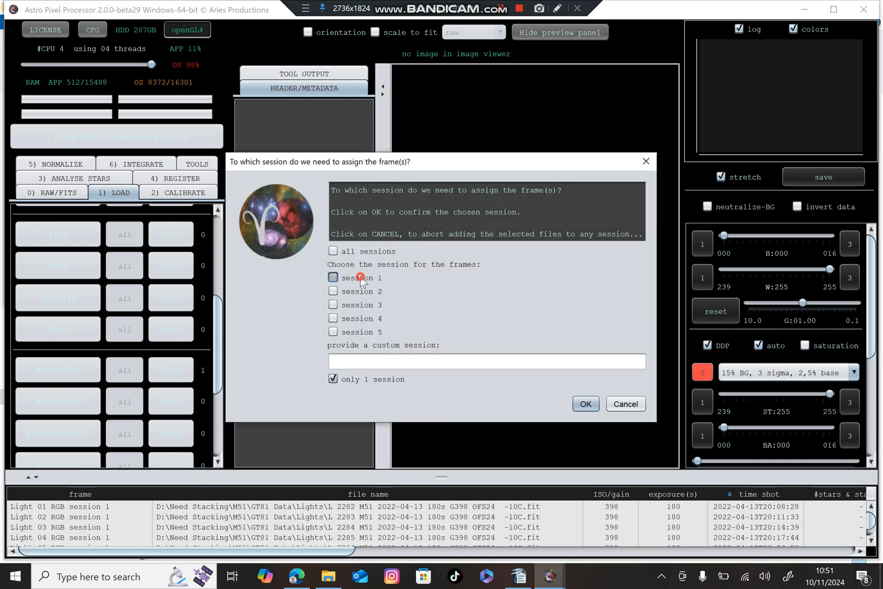
click(586, 403)
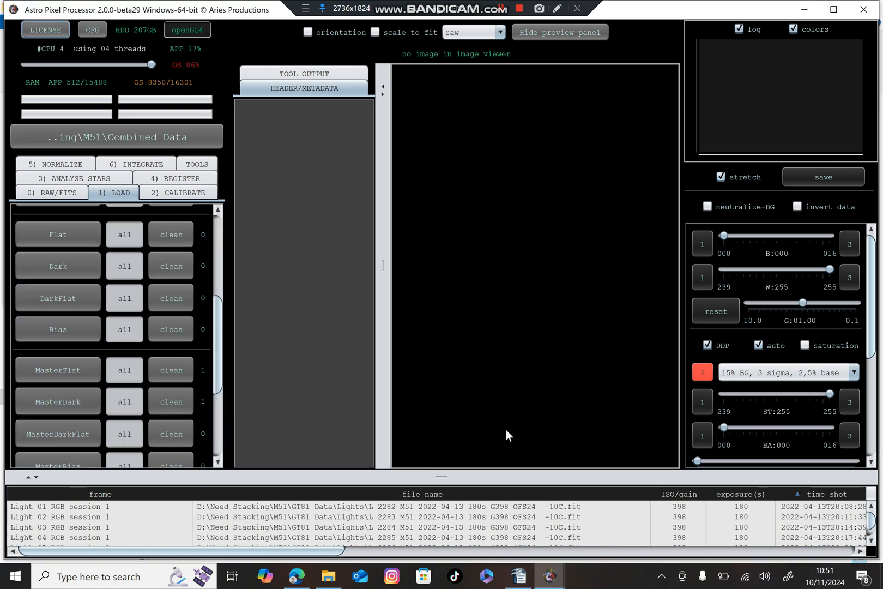
- Load the MDF-IG_398.0-E0.055s MasterDarkFlat from the GT81 Data folder, assigned to all channels and session 1
click(75, 436)
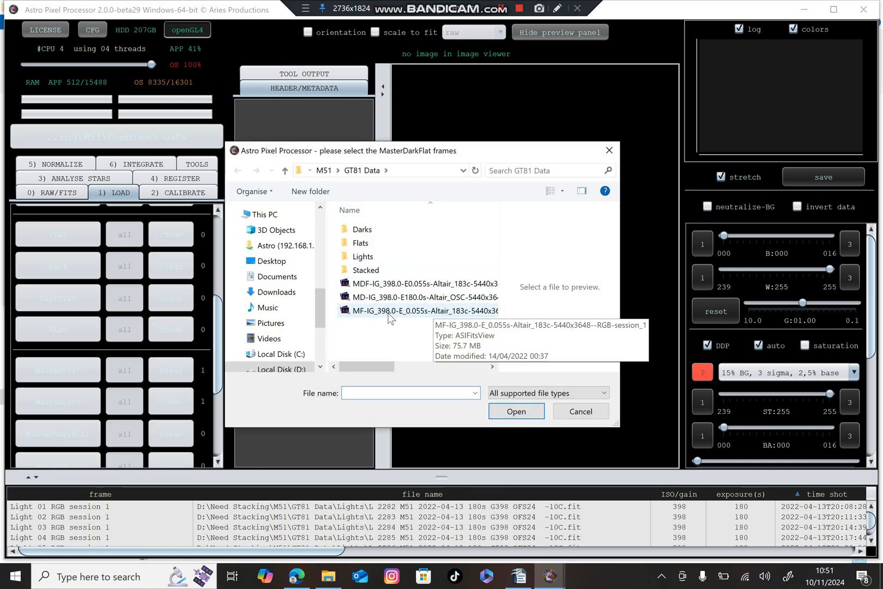
click(375, 285)
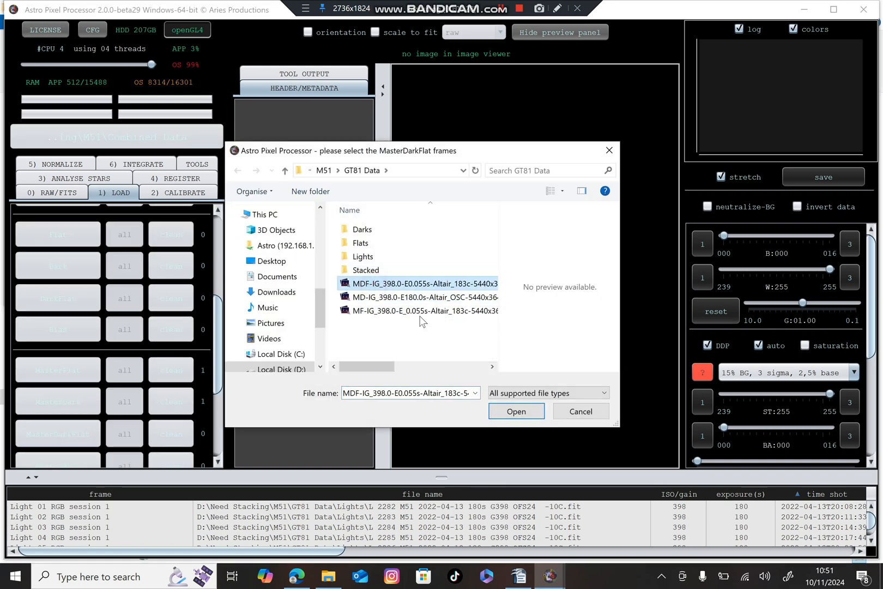
click(500, 410)
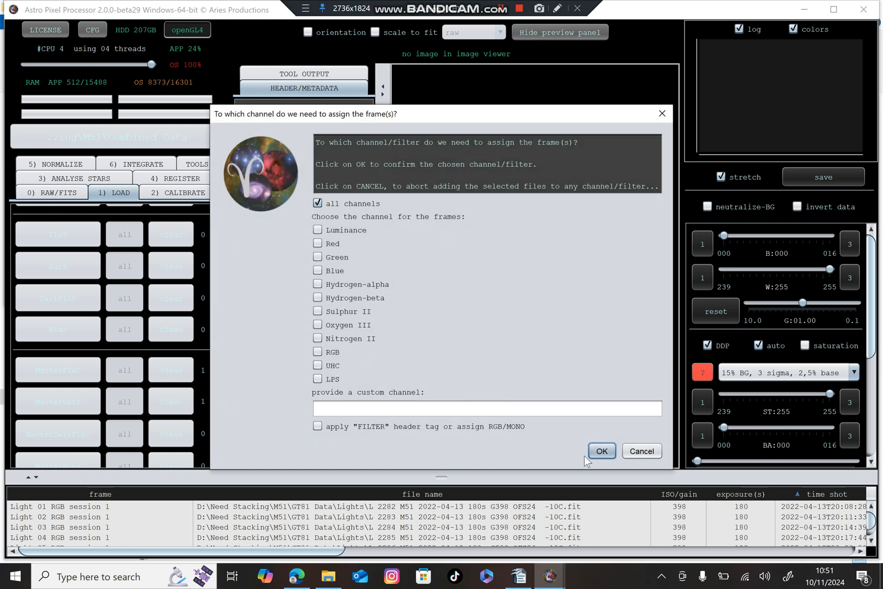
click(600, 451)
click(358, 277)
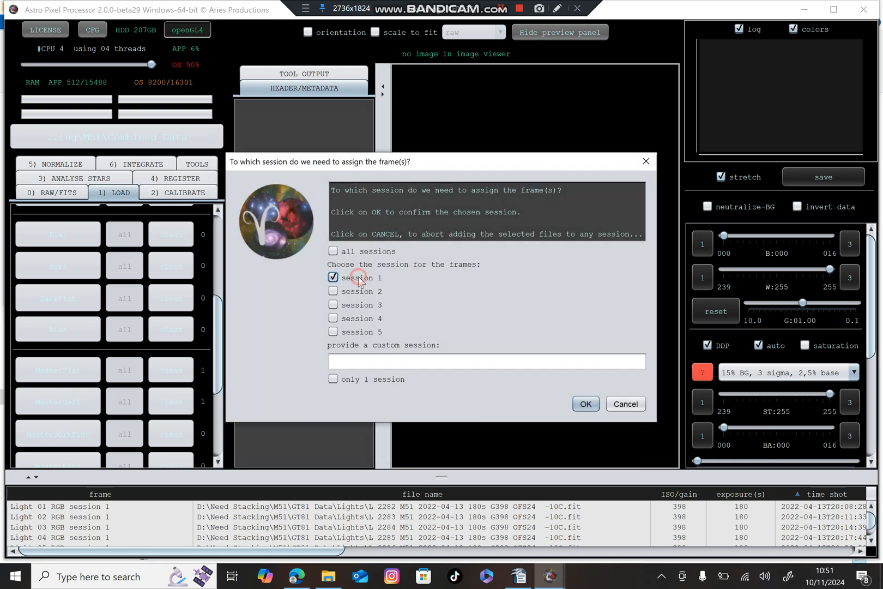
click(584, 404)
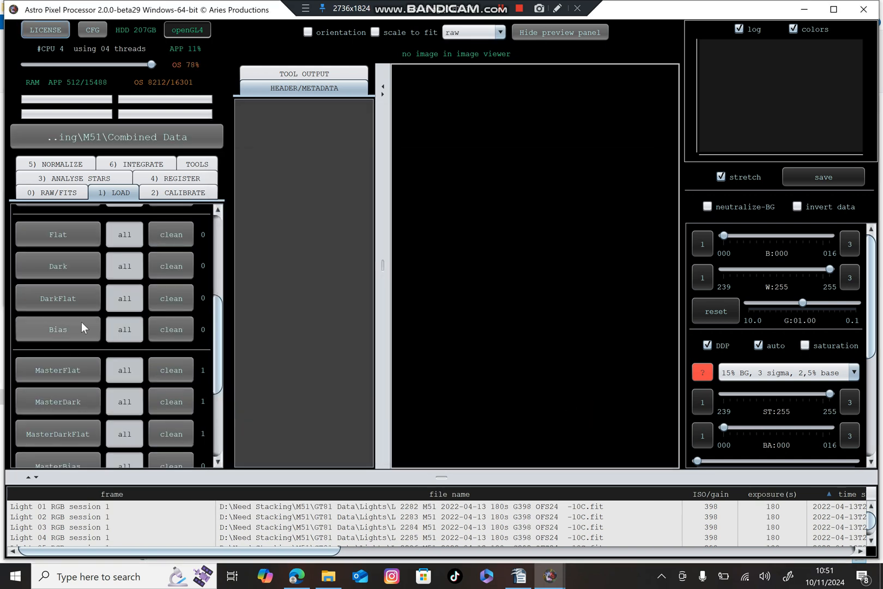
- Add all light frames from the Newt Data Lights folder inside M51, L_8486 through L_8603
scroll(81, 324, up, 3)
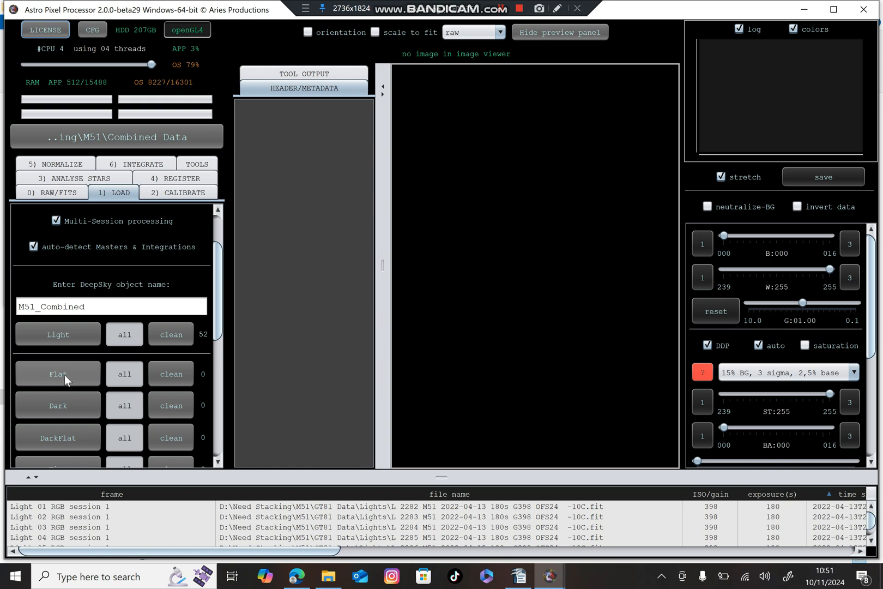
click(56, 334)
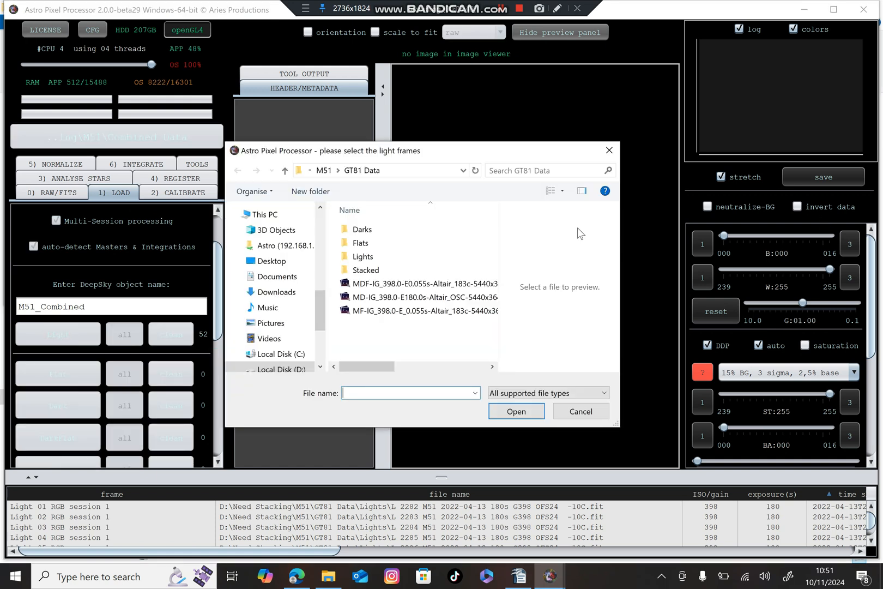
click(325, 171)
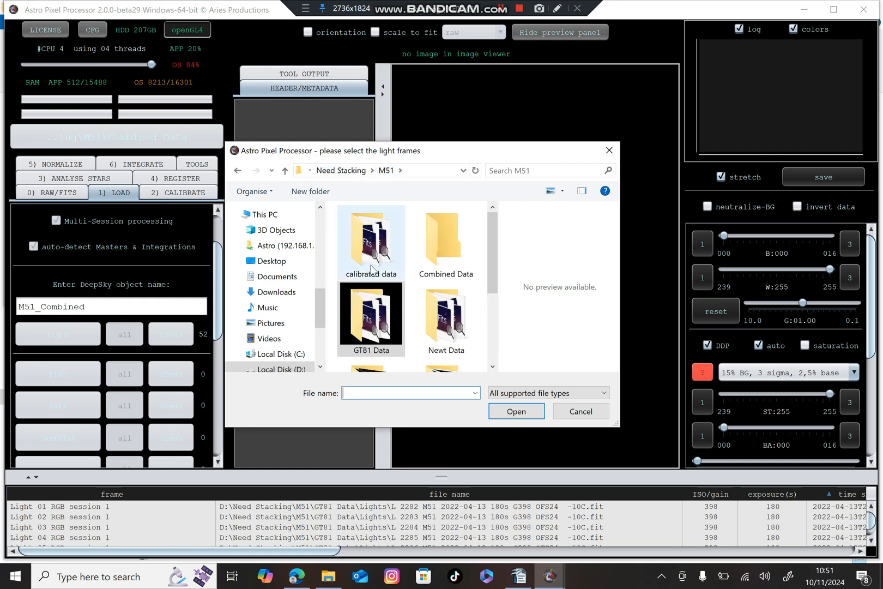
double_click(450, 312)
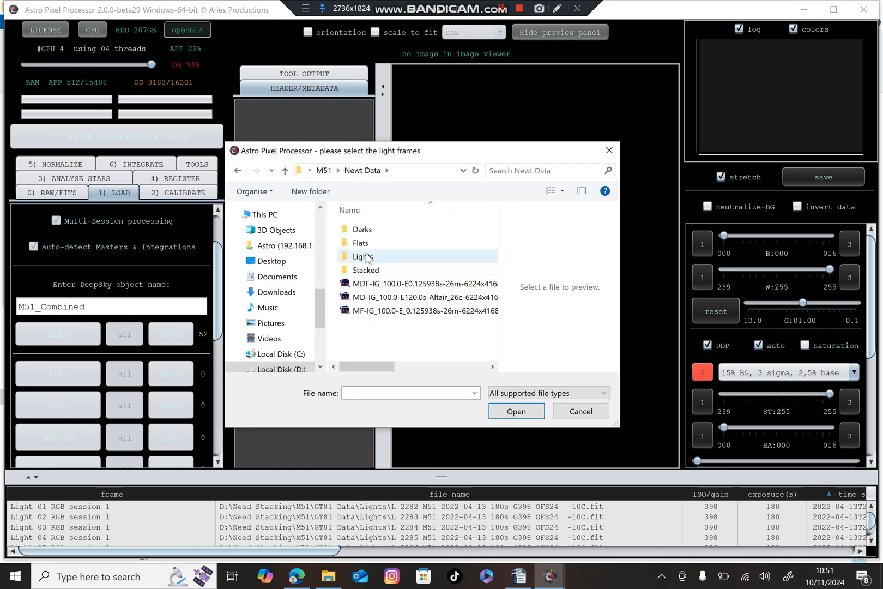
double_click(363, 257)
click(364, 232)
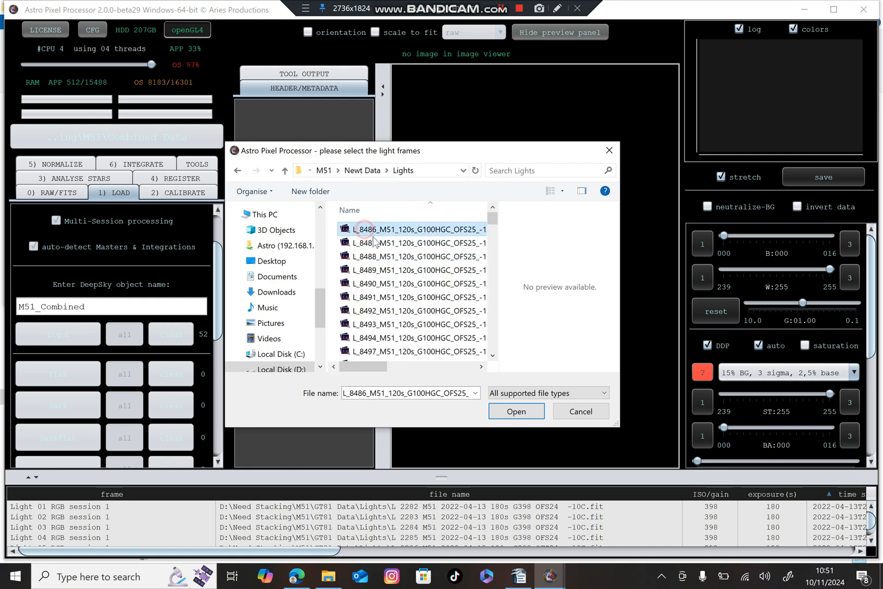
scroll(469, 256, down, 5)
drag(491, 246, 492, 350)
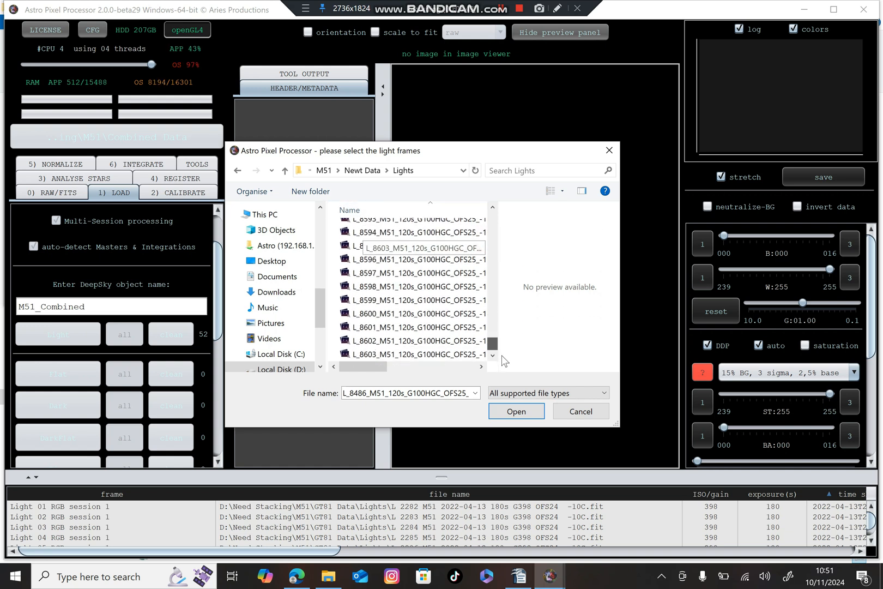
shift+click(401, 354)
click(511, 408)
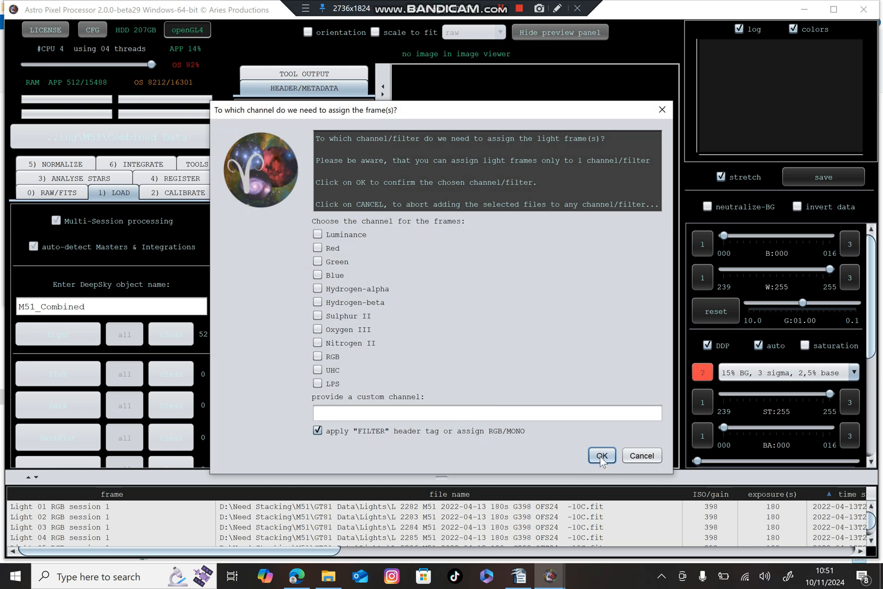
- Assign the Newt light frames by the "FILTER" header tag or RGB/MONO option and to session 2
click(601, 455)
click(333, 295)
click(582, 407)
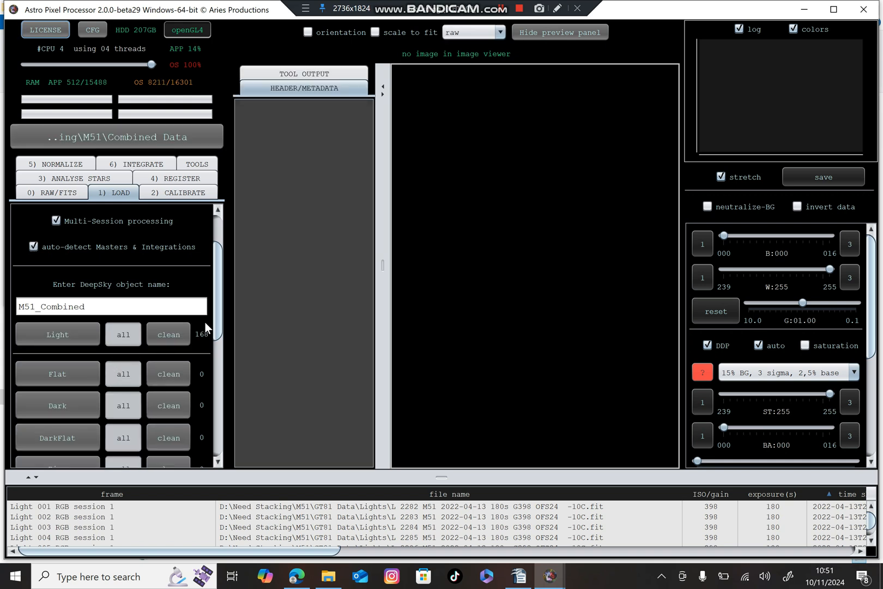
- Load the MF-IG_100.0 MasterFlat from the Newt Data folder, applying the "FILTER" header tag or RGB/MONO option and session 2
drag(217, 308, 216, 377)
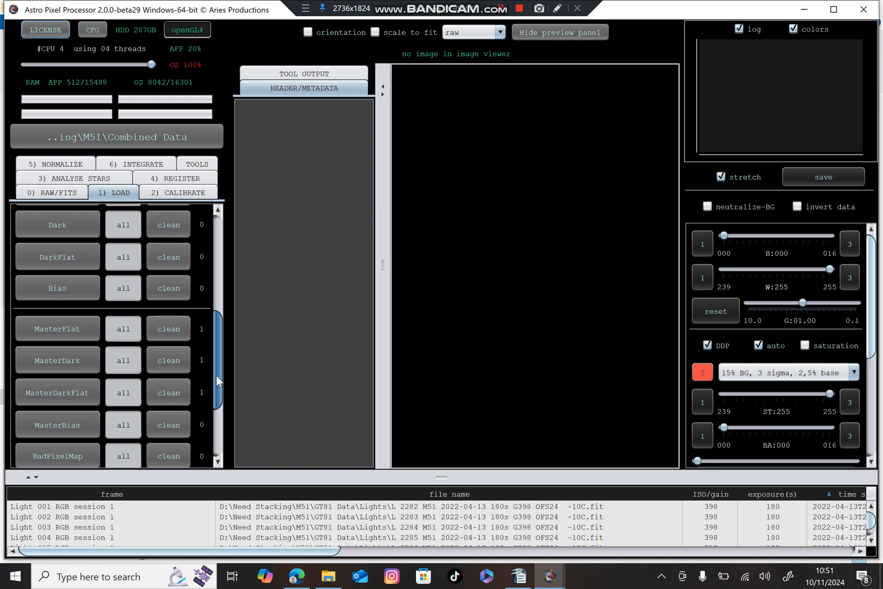
click(63, 333)
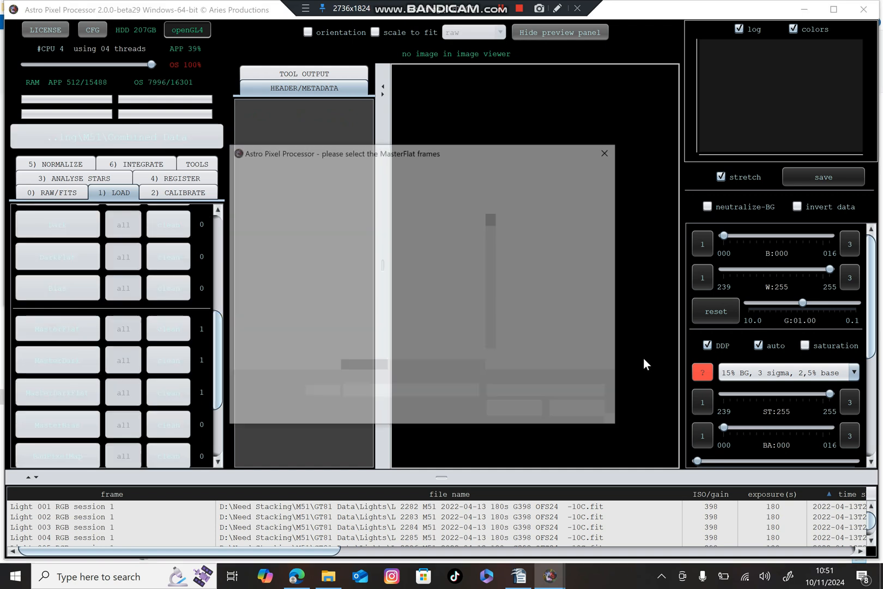
click(362, 170)
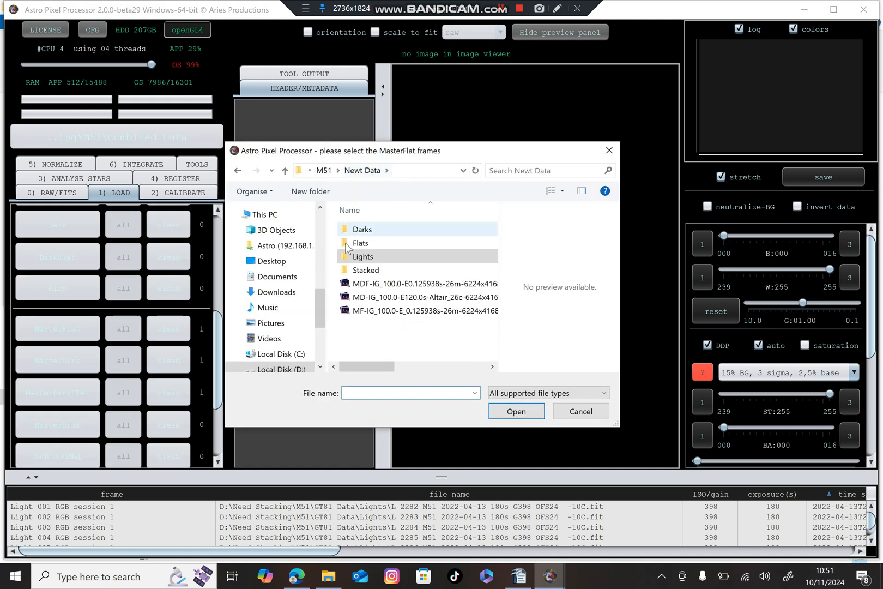
click(353, 311)
click(500, 409)
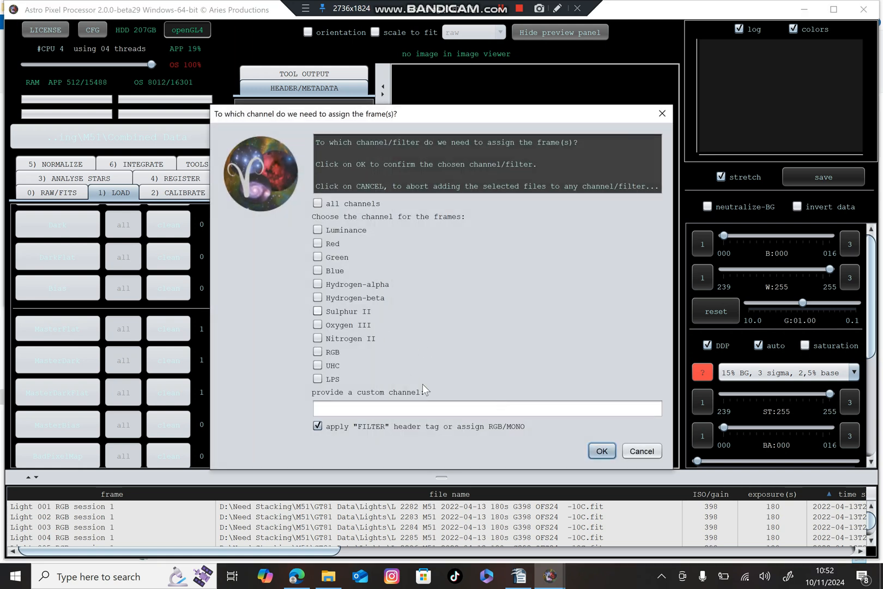
click(602, 451)
click(333, 291)
click(582, 403)
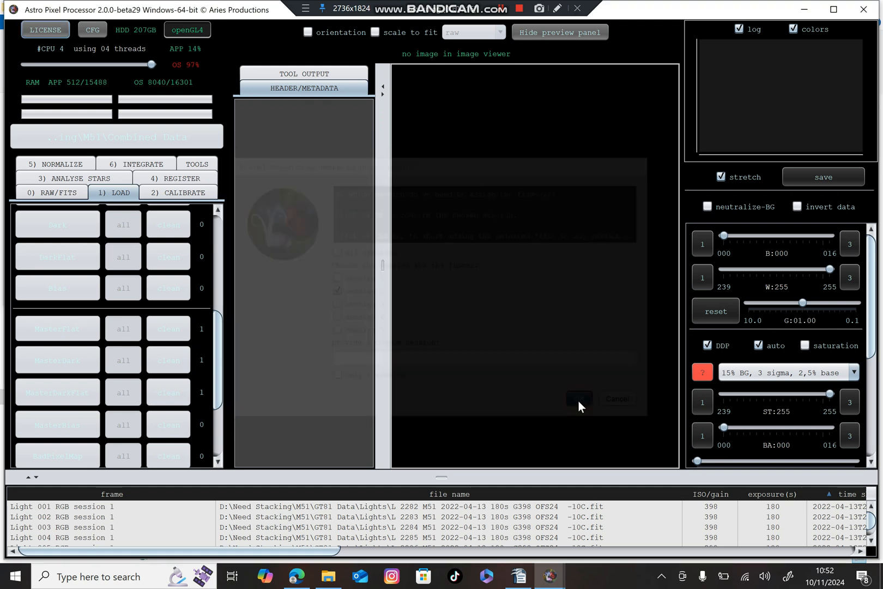
- Load the MD-IG_100.0-E120.0s MasterDark from the Newt Data folder, assigned to all channels and session 2
click(37, 363)
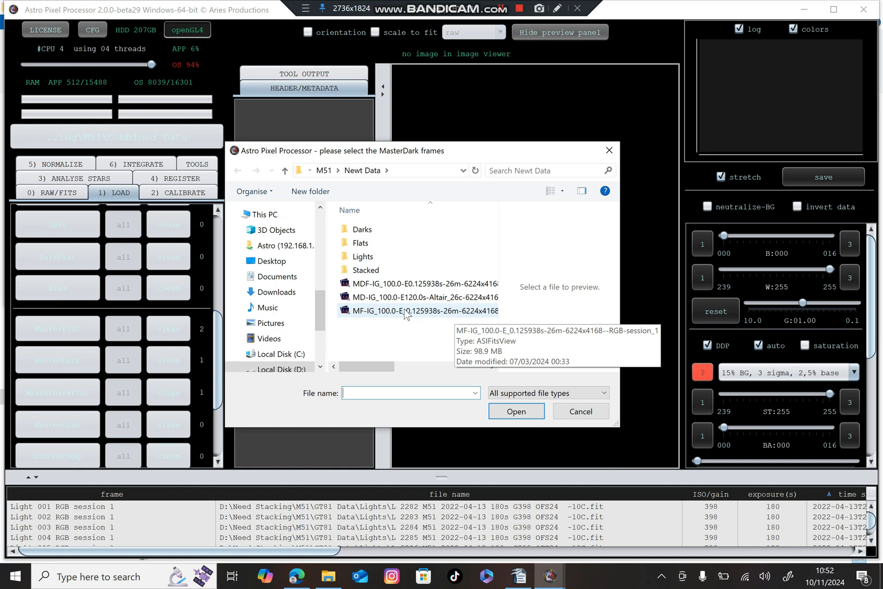
click(384, 297)
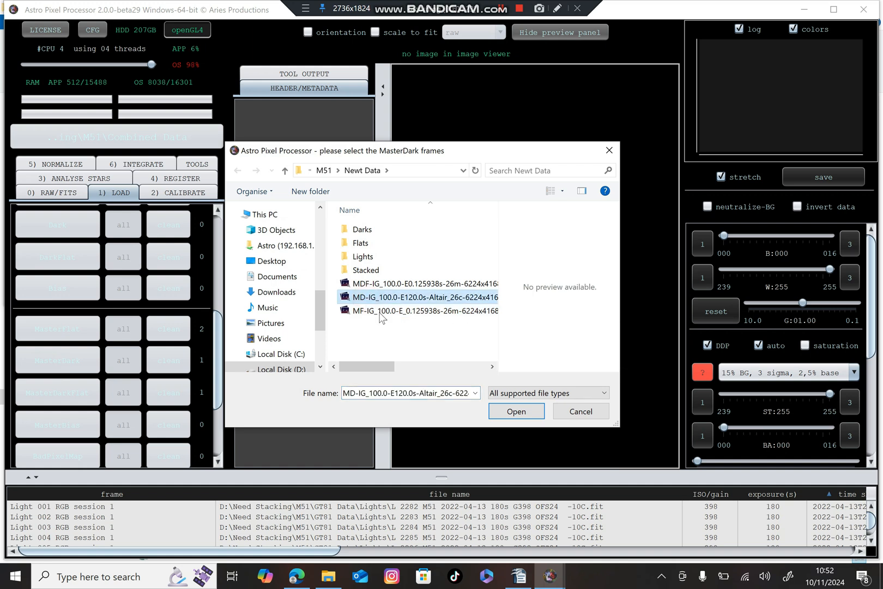
click(506, 413)
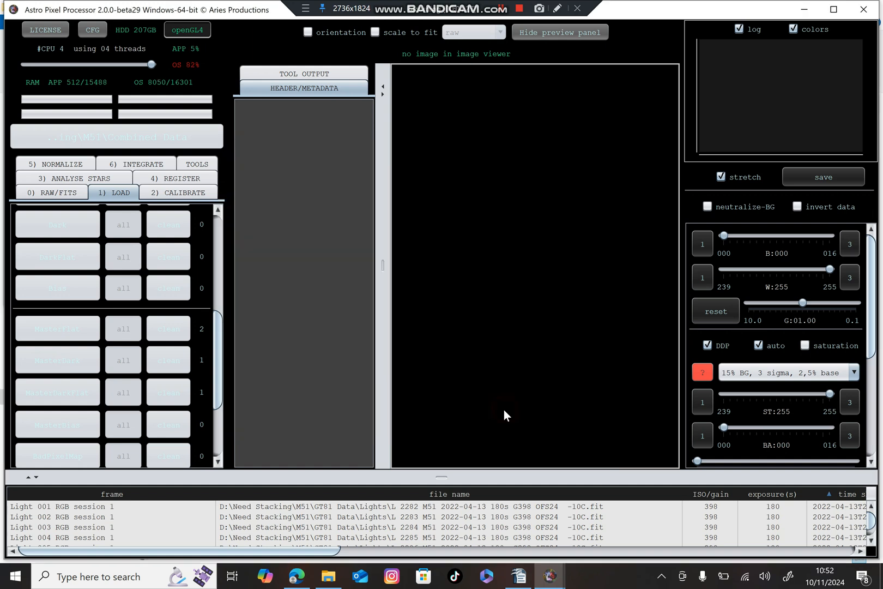
click(588, 451)
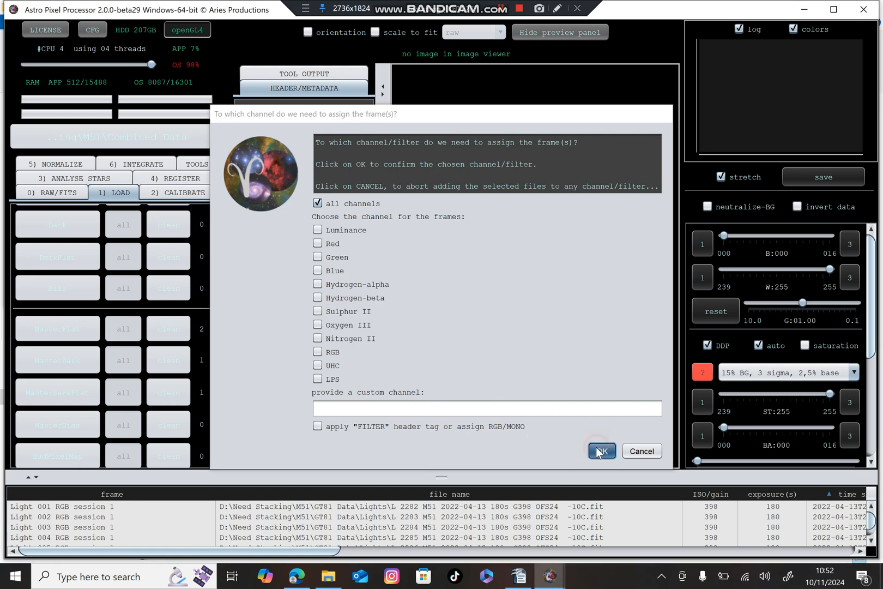
click(332, 291)
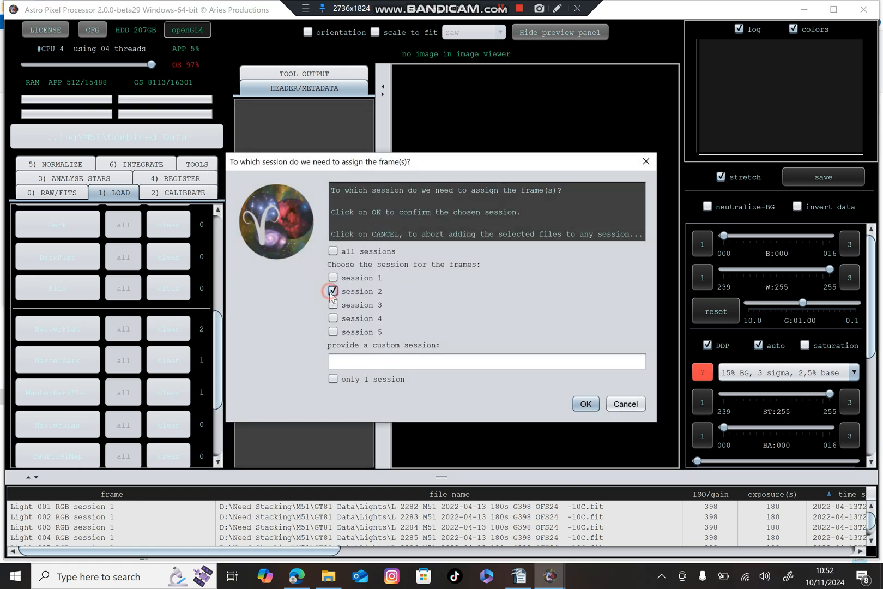
click(584, 404)
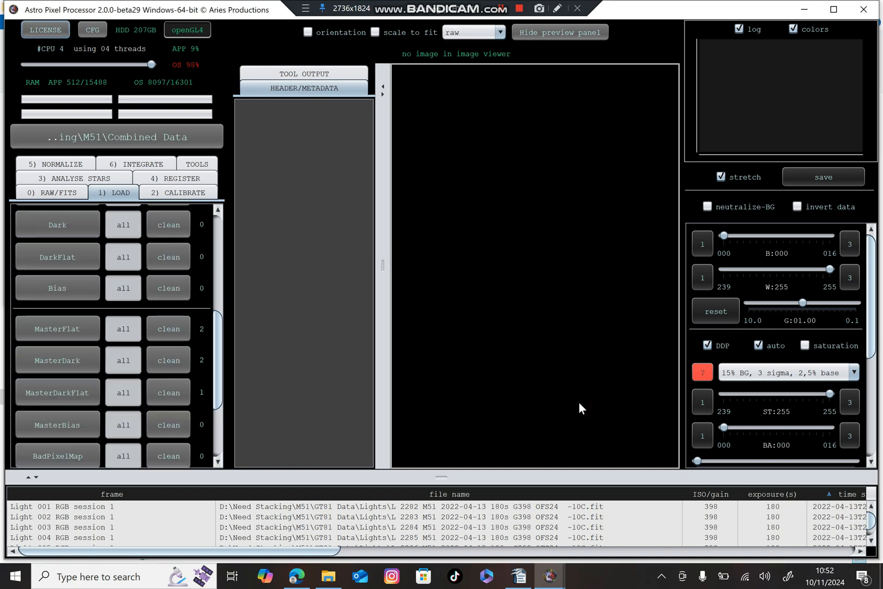
- Load the MDF-IG_100.0-E0.125938s MasterDarkFlat from the Newt Data folder, assigned to all channels and session 2
click(60, 394)
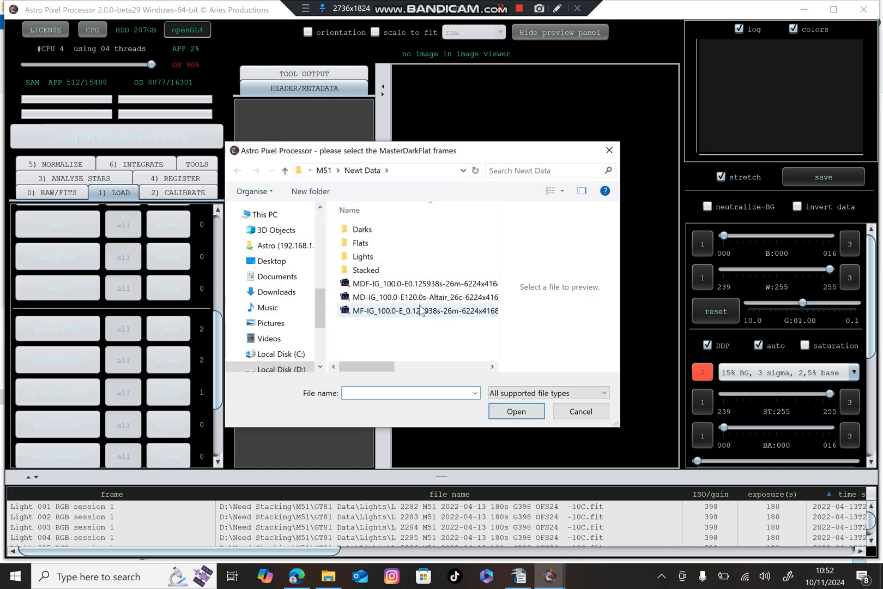
click(374, 284)
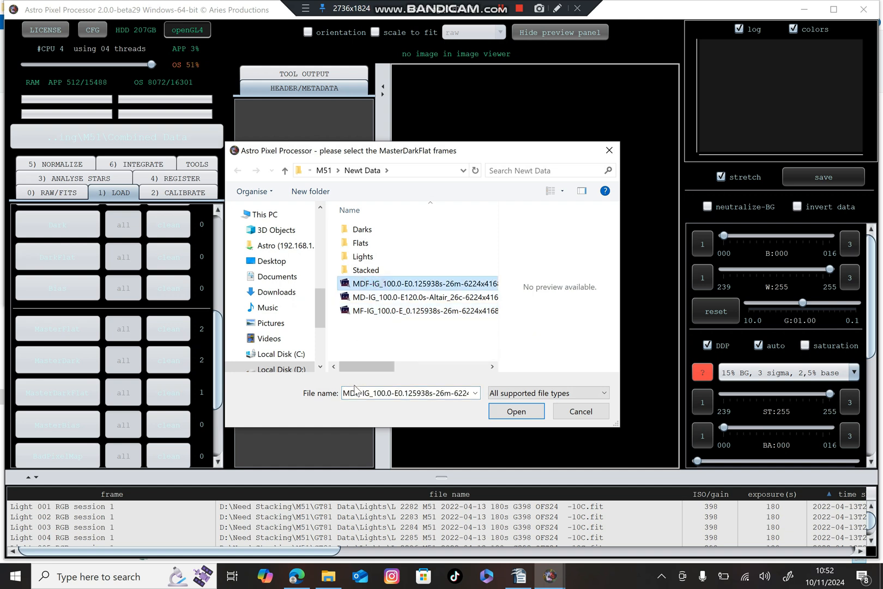
click(506, 411)
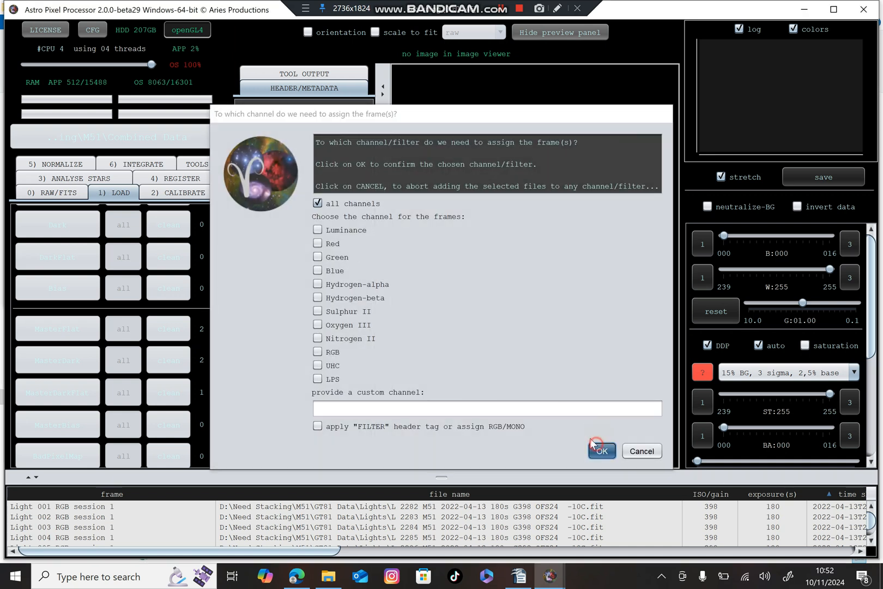
click(600, 450)
click(360, 291)
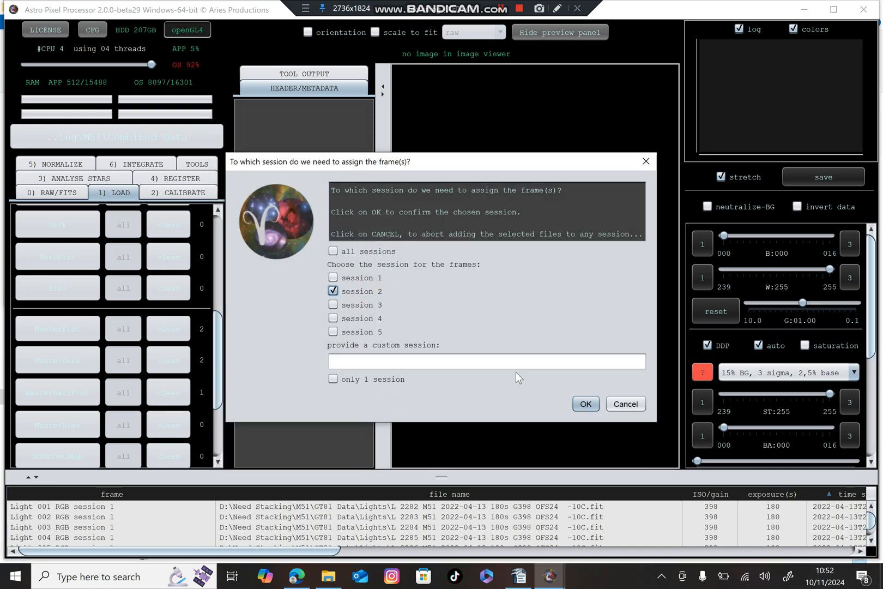
click(586, 403)
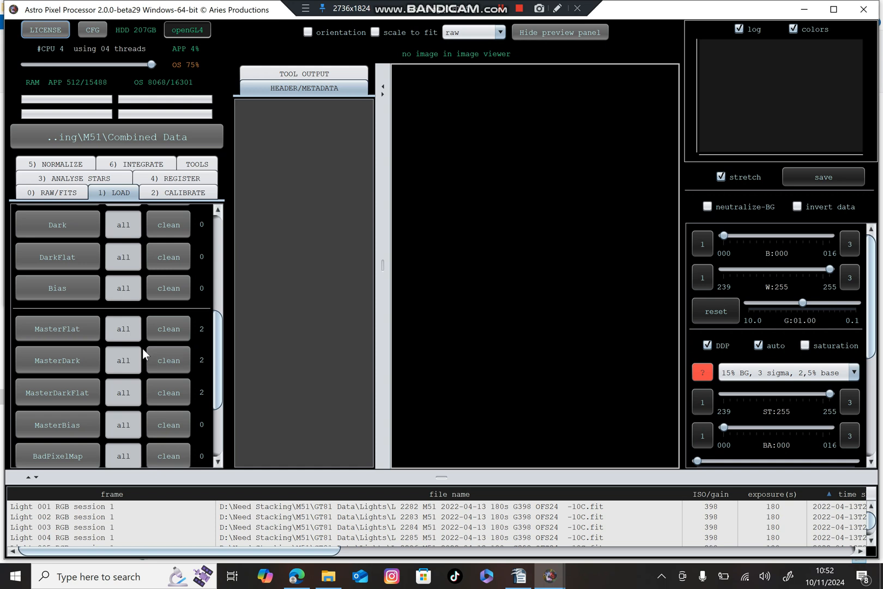
- Review the loaded frame list, the calibration settings for each master type and the star analysis options
scroll(141, 348, down, 3)
scroll(136, 348, up, 5)
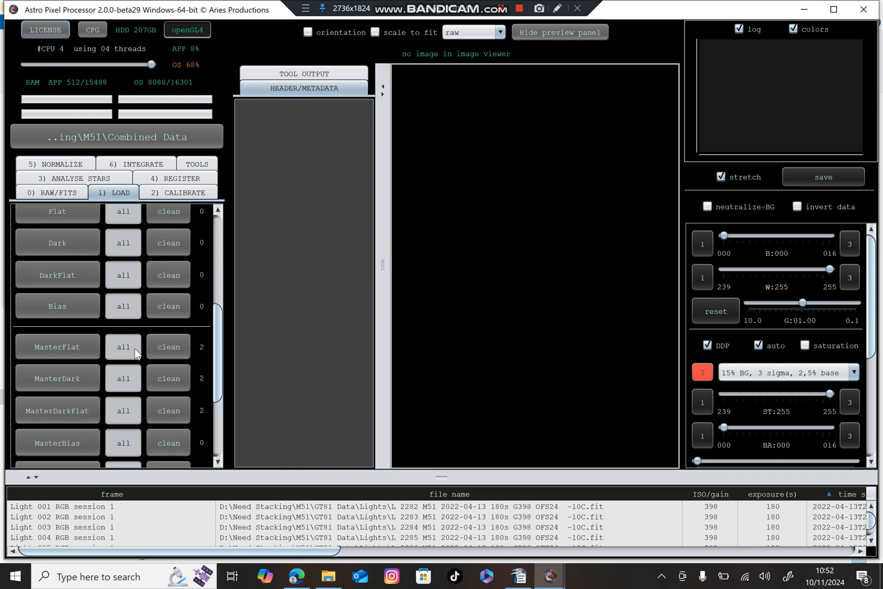
click(153, 193)
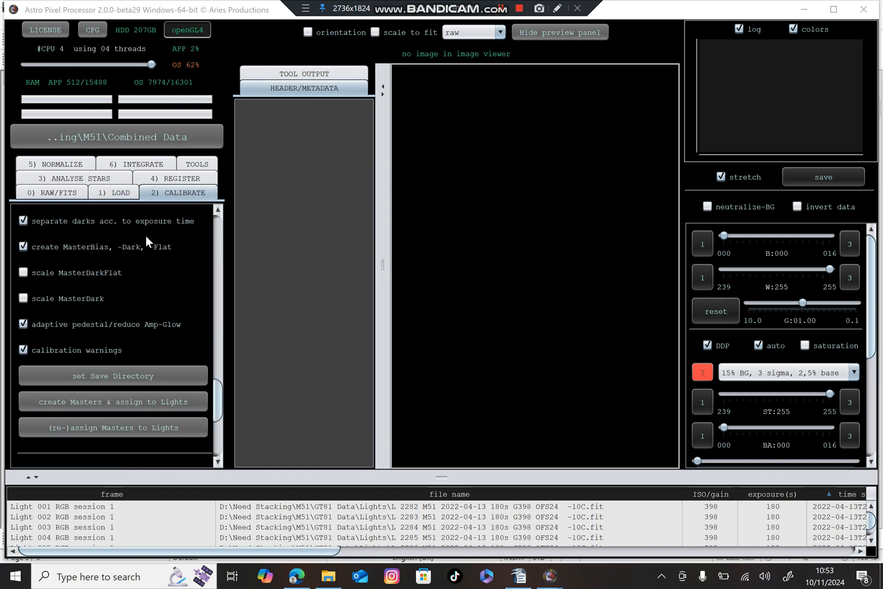
drag(213, 417, 247, 242)
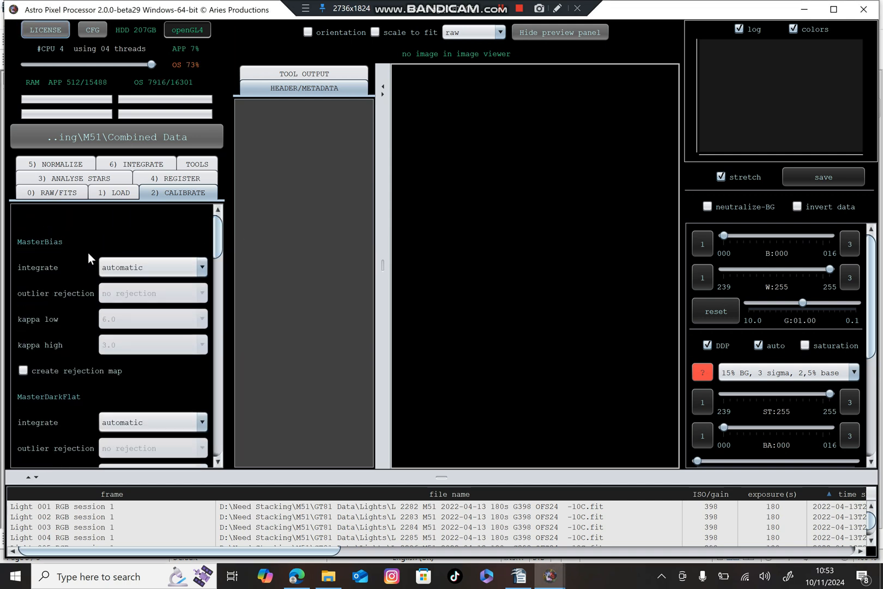
scroll(77, 255, down, 3)
scroll(76, 258, down, 4)
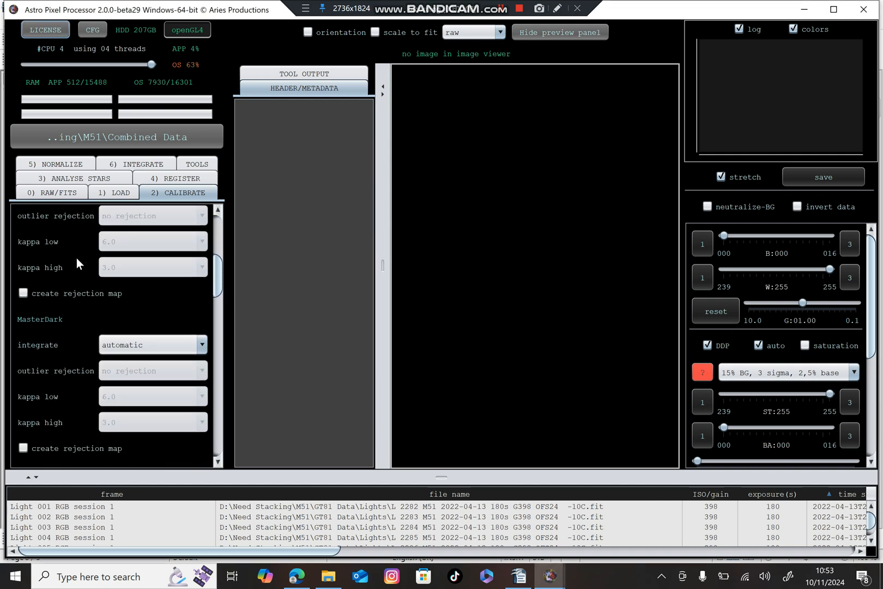
scroll(76, 259, down, 6)
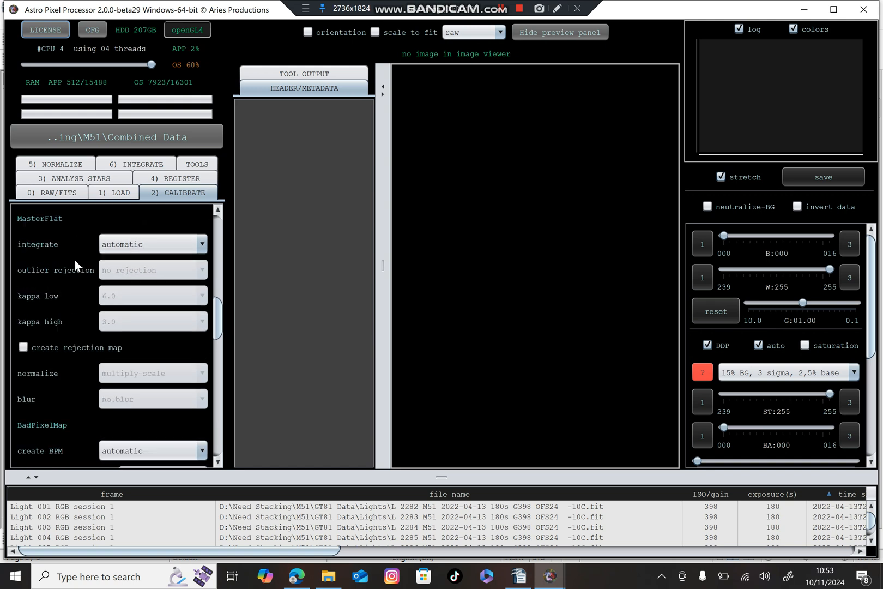
scroll(73, 262, down, 6)
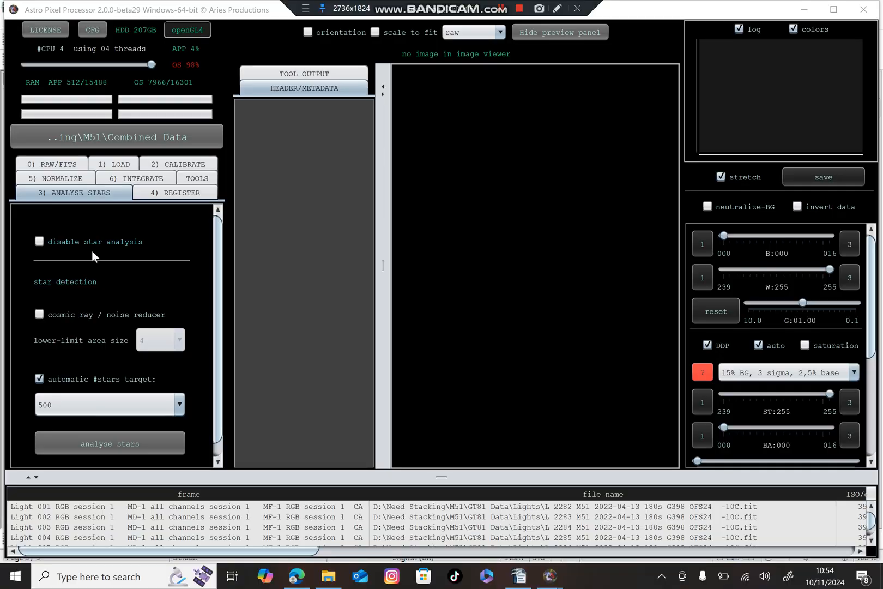
scroll(142, 233, down, 1)
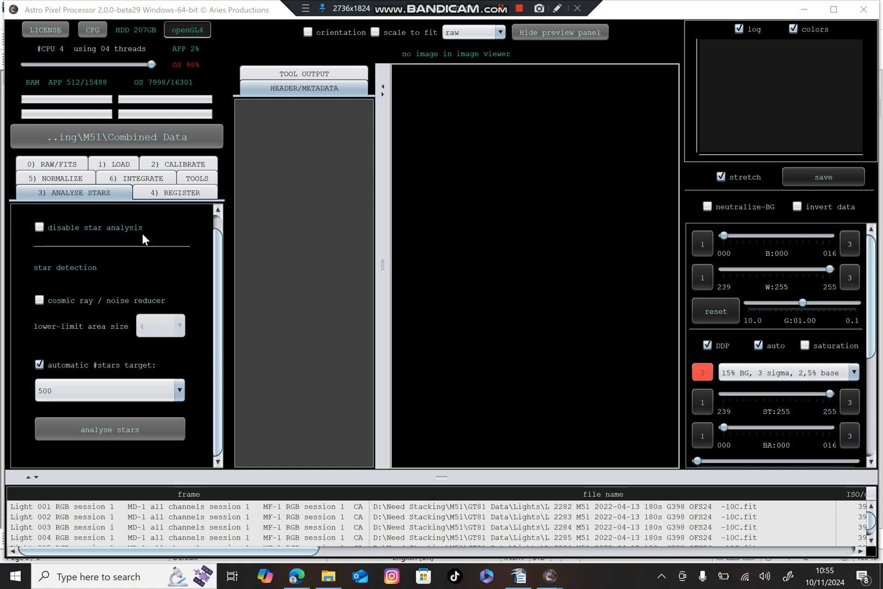
scroll(141, 236, up, 1)
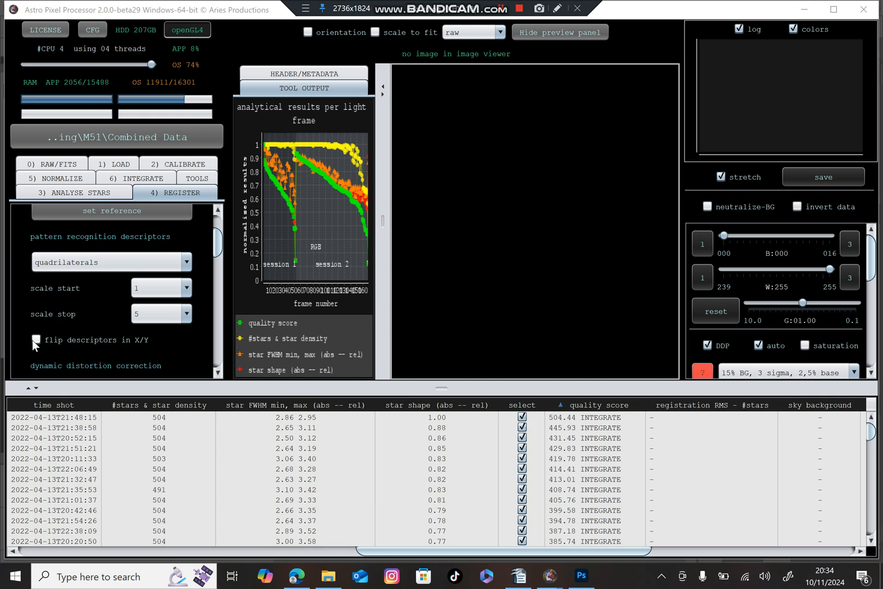
- Enable flipping of descriptors in X/Y for registration, and switch to Photoshop briefly to compare the orientation of the two M51 stacks
mouse_move(34, 340)
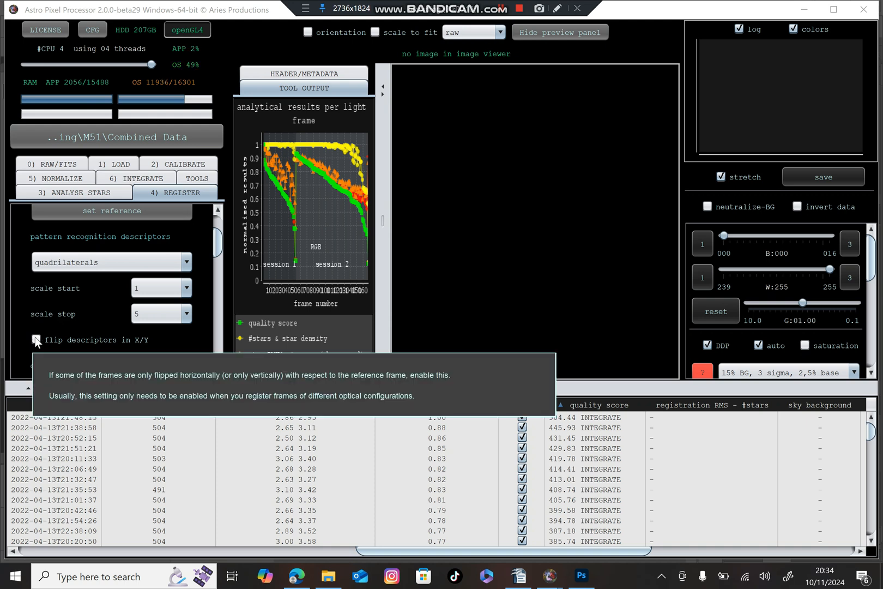
click(36, 340)
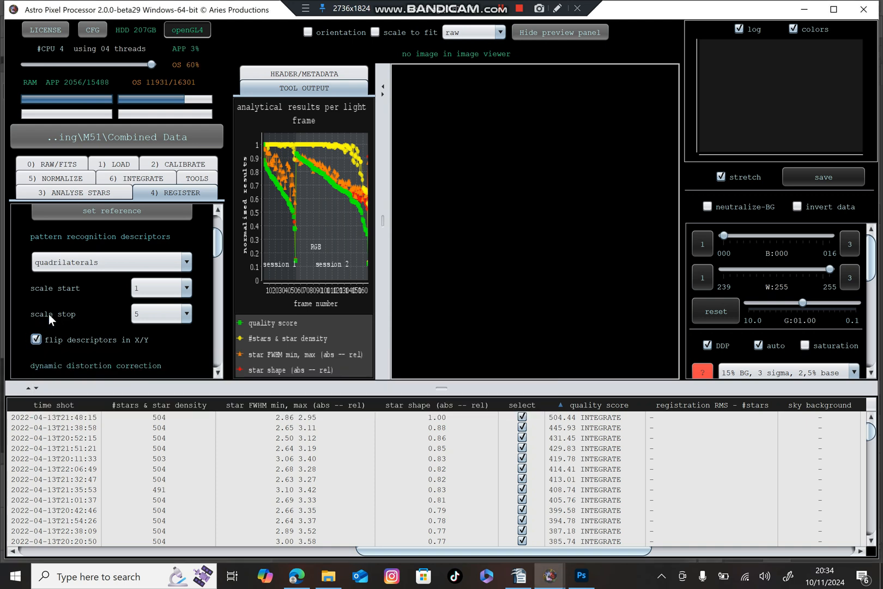
click(581, 576)
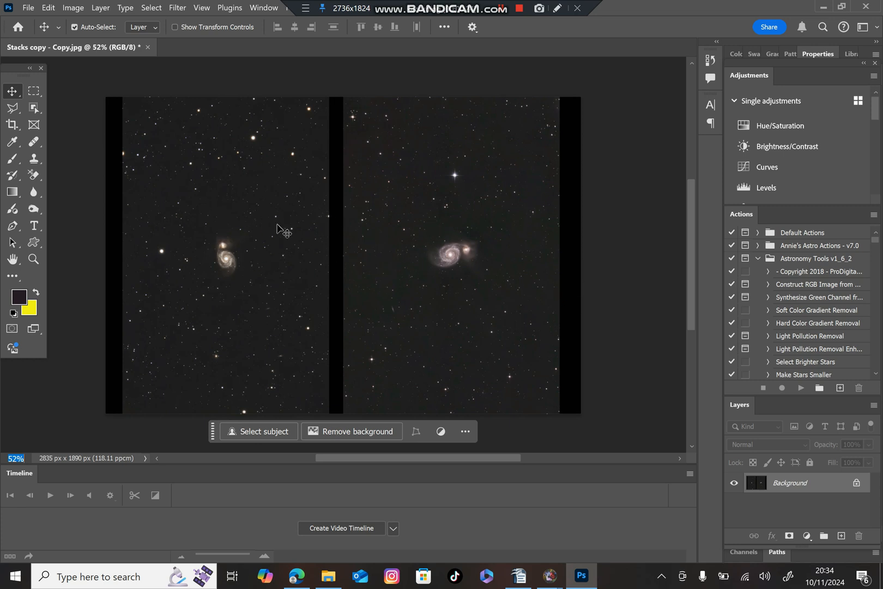
click(824, 6)
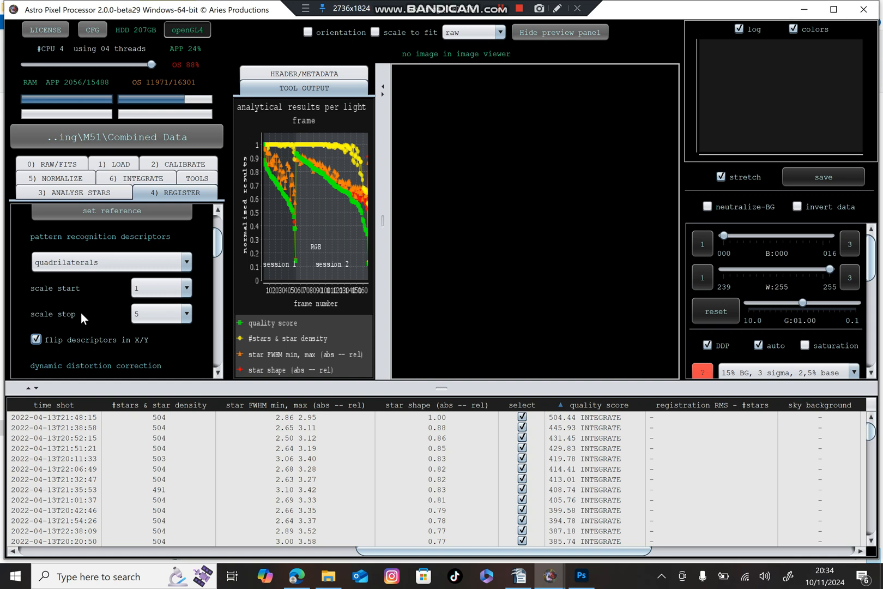
- Enable dynamic distortion correction for registration and turn off the same camera and optics option
scroll(81, 311, down, 3)
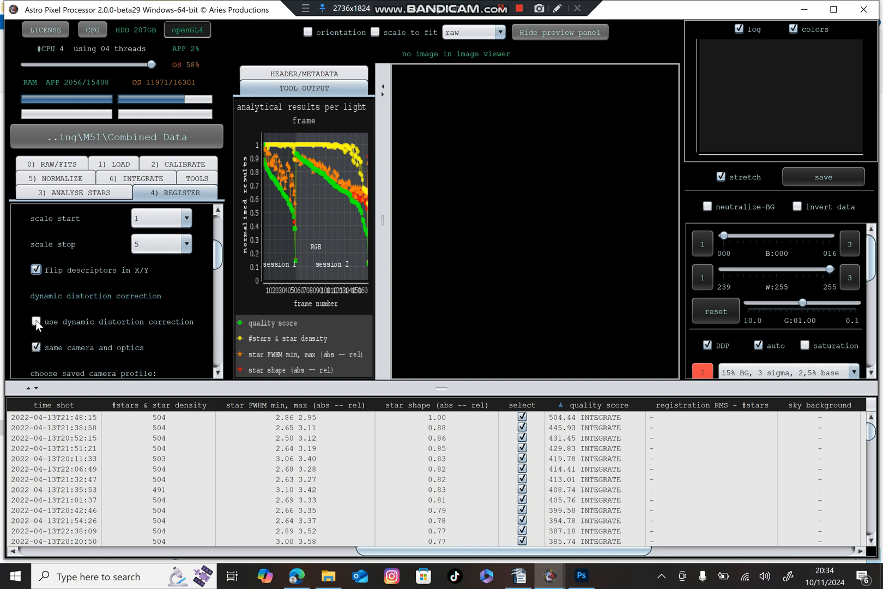
mouse_move(36, 325)
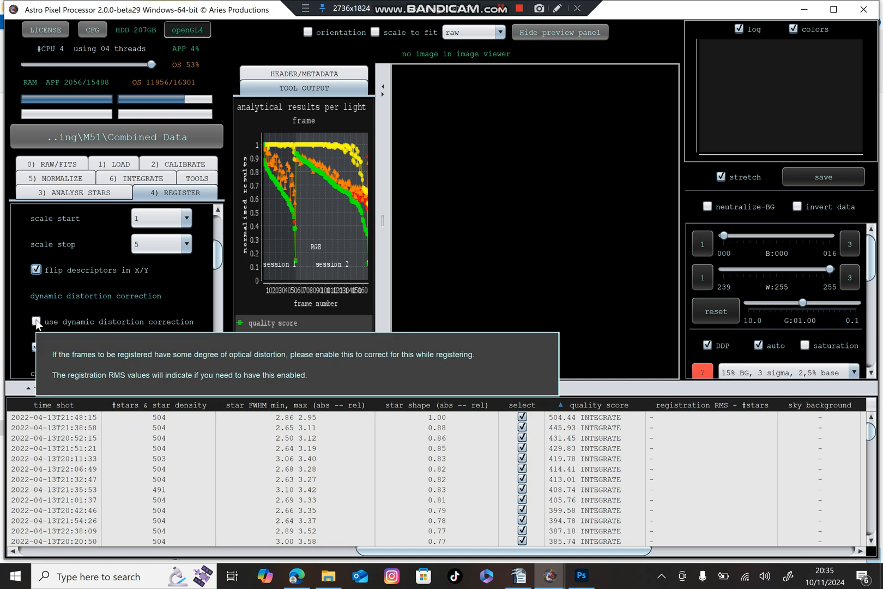
click(36, 322)
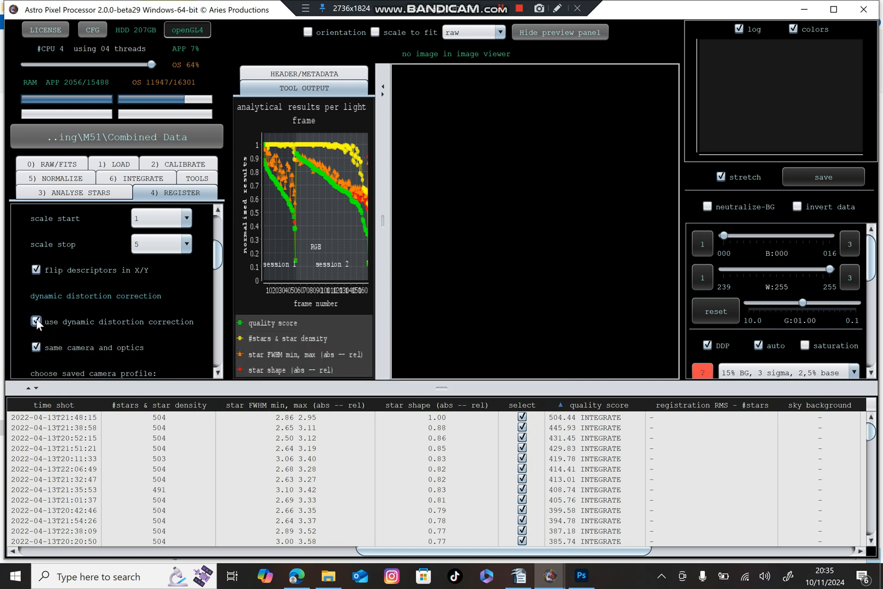
mouse_move(37, 321)
scroll(74, 301, down, 1)
scroll(73, 301, down, 4)
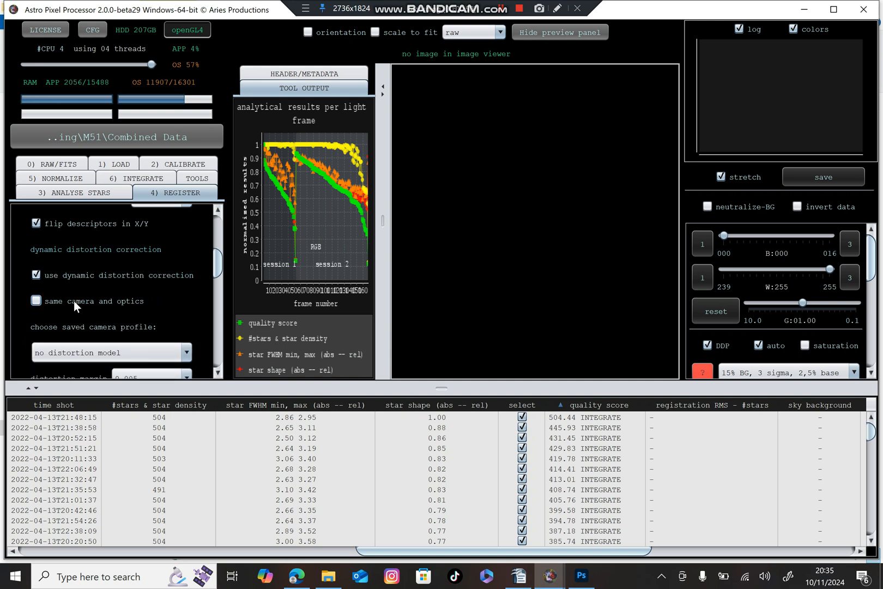
- Start registration of the light frames using normal mode and the projective model
scroll(74, 300, down, 2)
scroll(74, 301, down, 4)
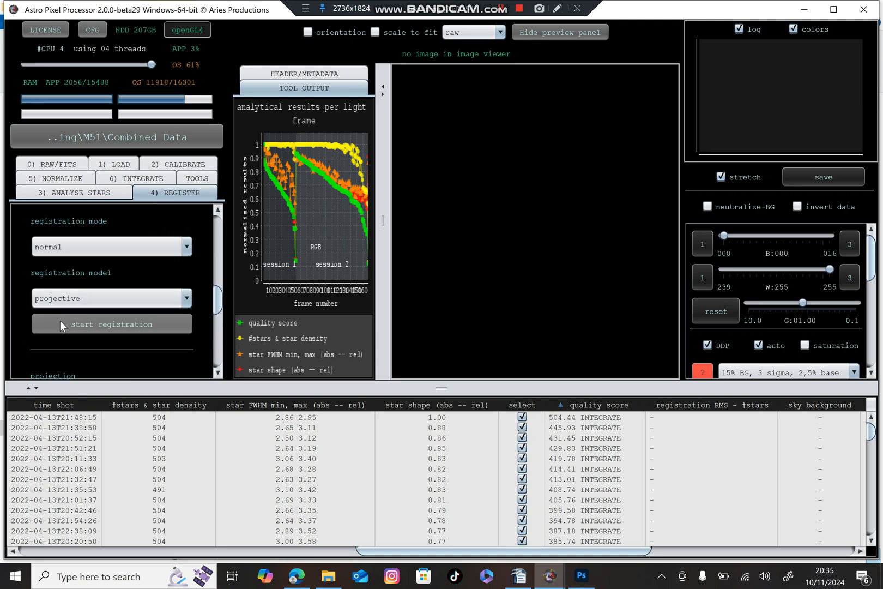
click(86, 324)
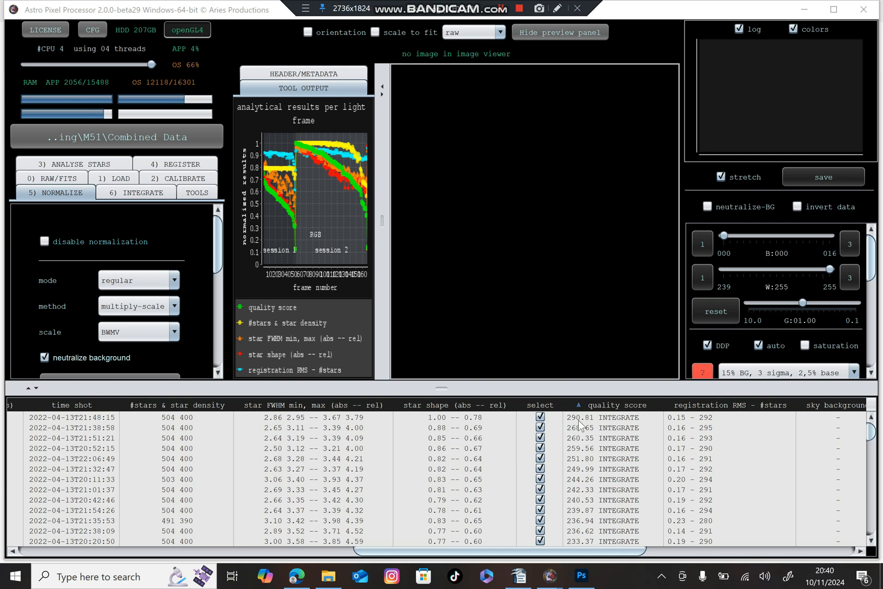
- Examine the quality scores and registration RMS values of the light frames across both sessions
scroll(583, 441, down, 2)
scroll(583, 441, down, 5)
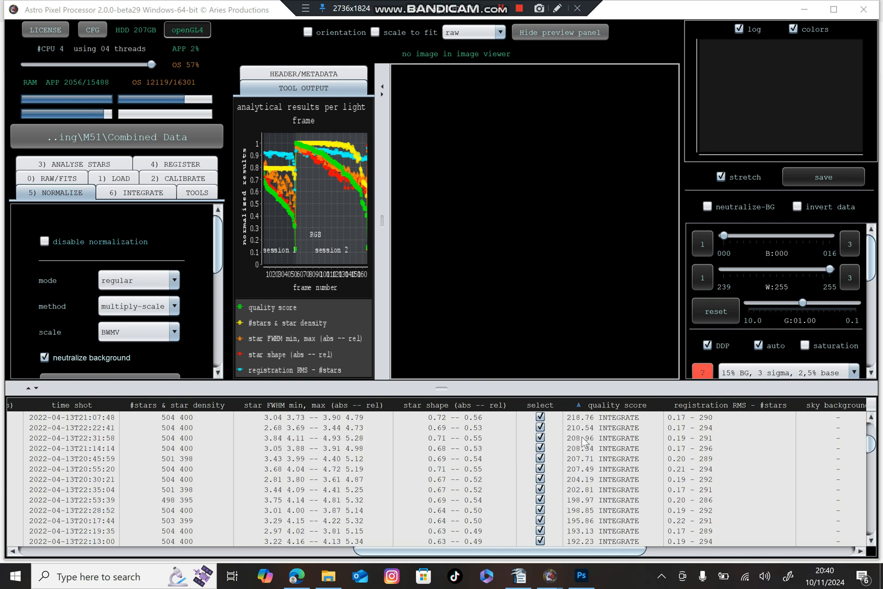
scroll(588, 499, down, 1)
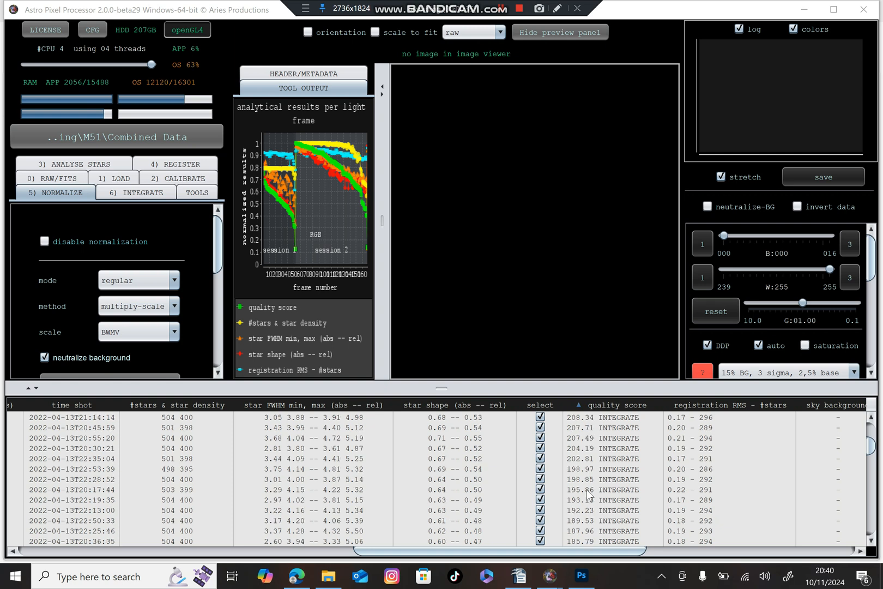
scroll(581, 477, down, 6)
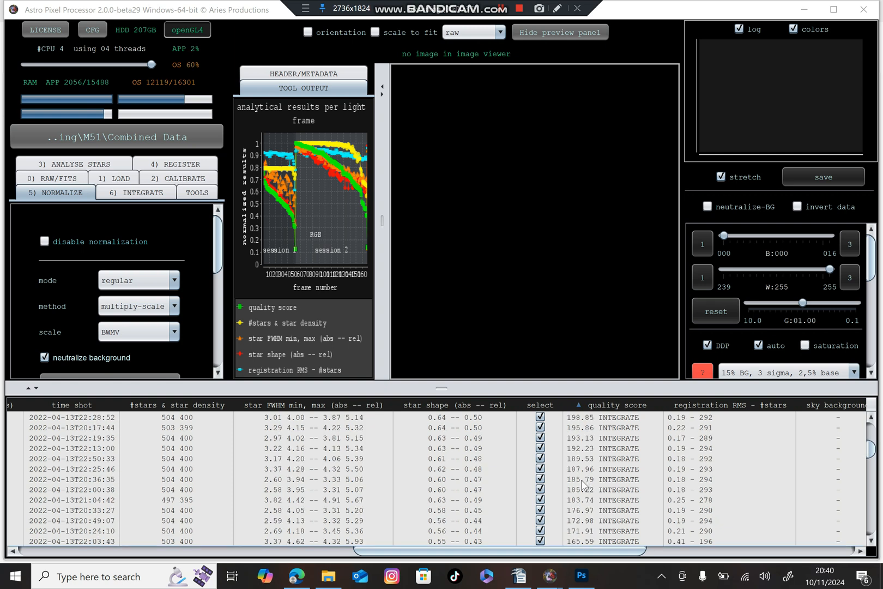
scroll(581, 484, down, 1)
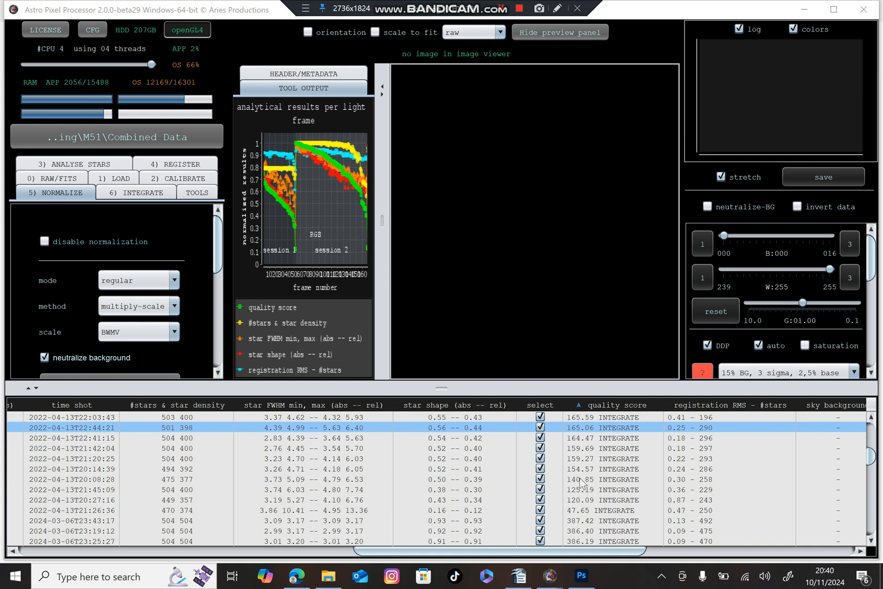
scroll(582, 481, down, 1)
scroll(581, 480, down, 5)
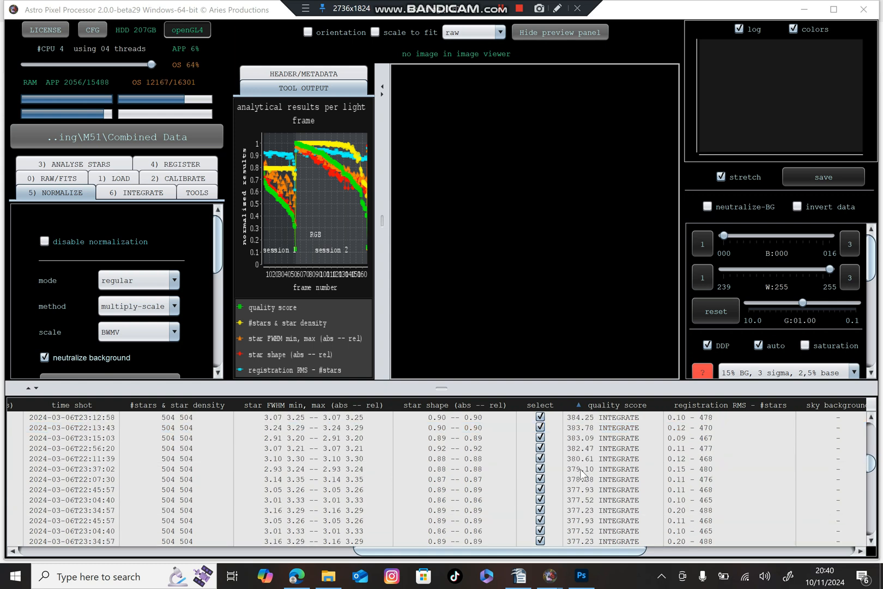
scroll(582, 471, up, 5)
scroll(581, 473, up, 10)
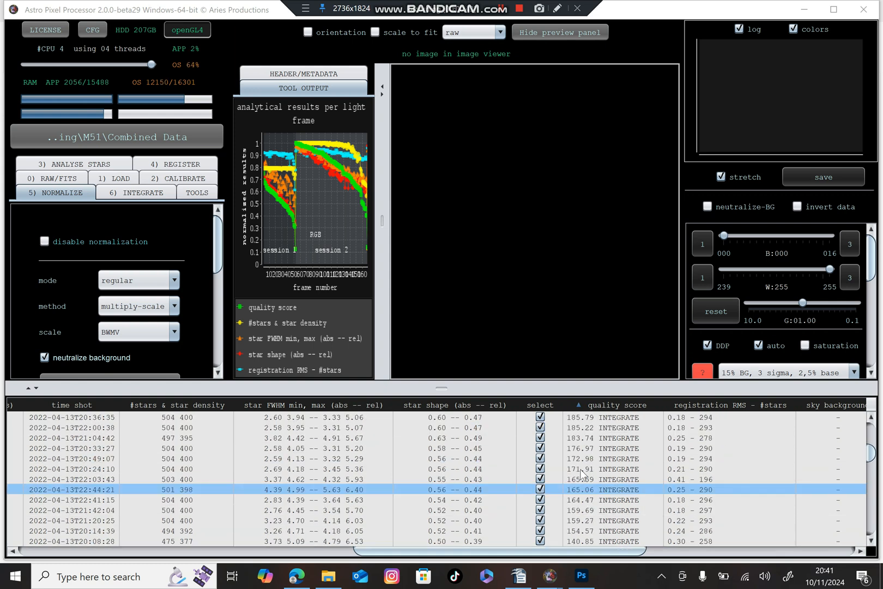
- Set the normalization mode to advanced and start normalizing the light frames with the multiply-scale method and background neutralization
scroll(580, 469, up, 5)
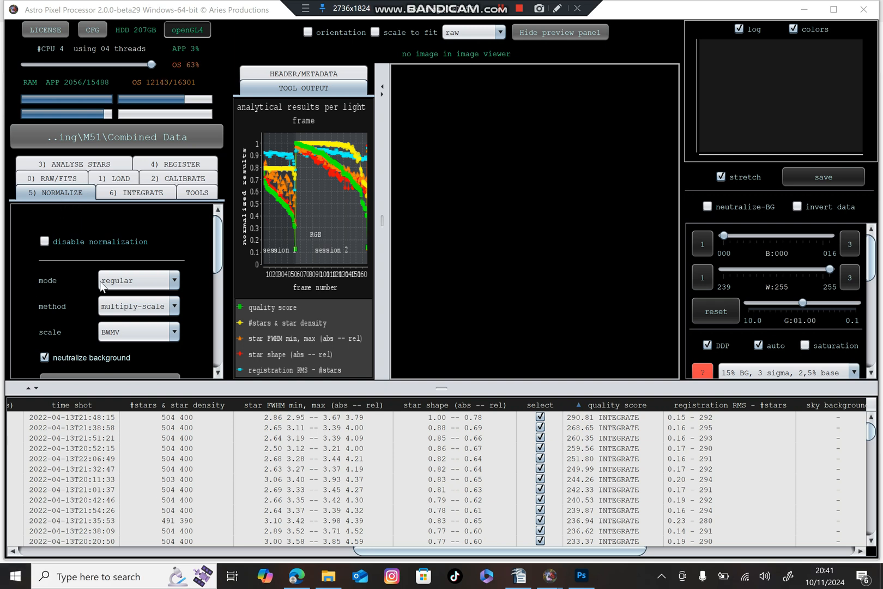
click(173, 280)
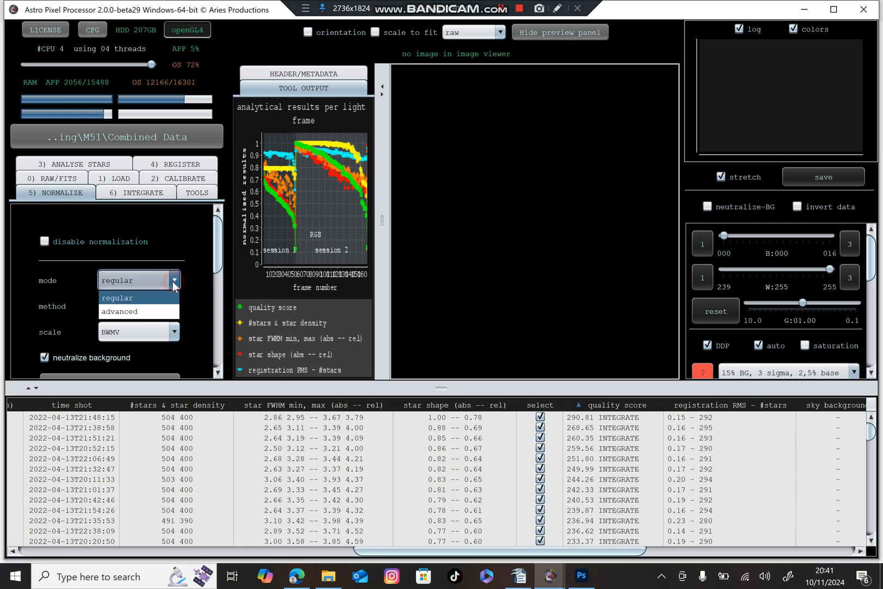
click(153, 312)
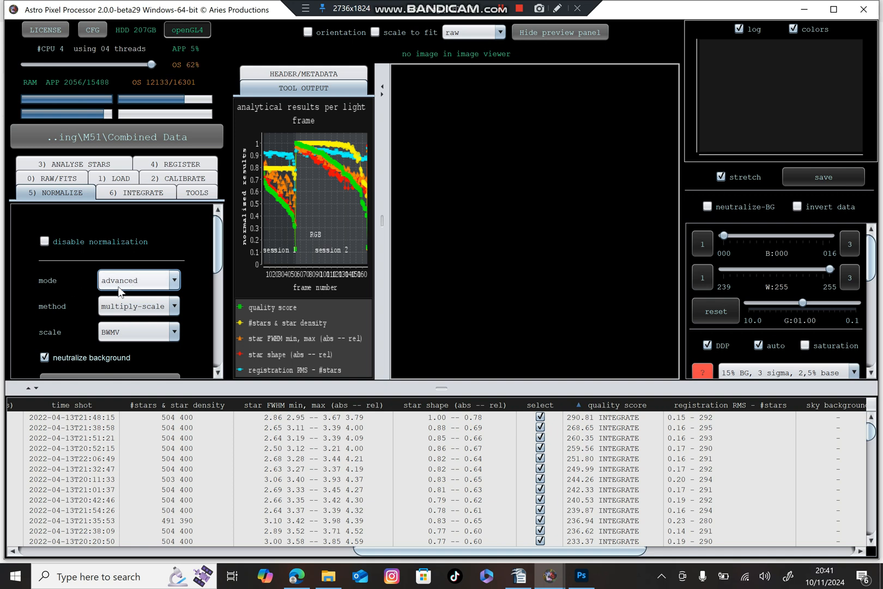
scroll(84, 299, down, 2)
scroll(85, 298, up, 2)
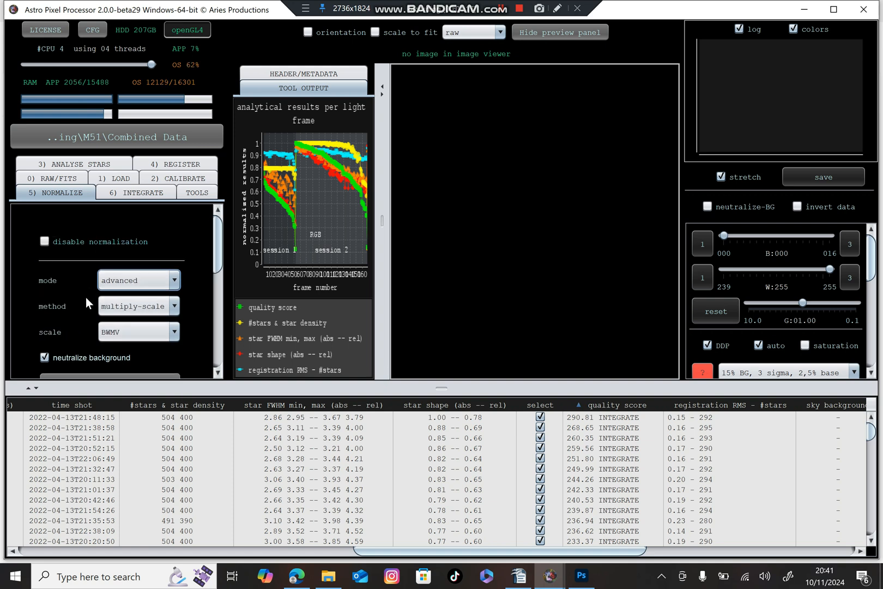
scroll(77, 294, down, 5)
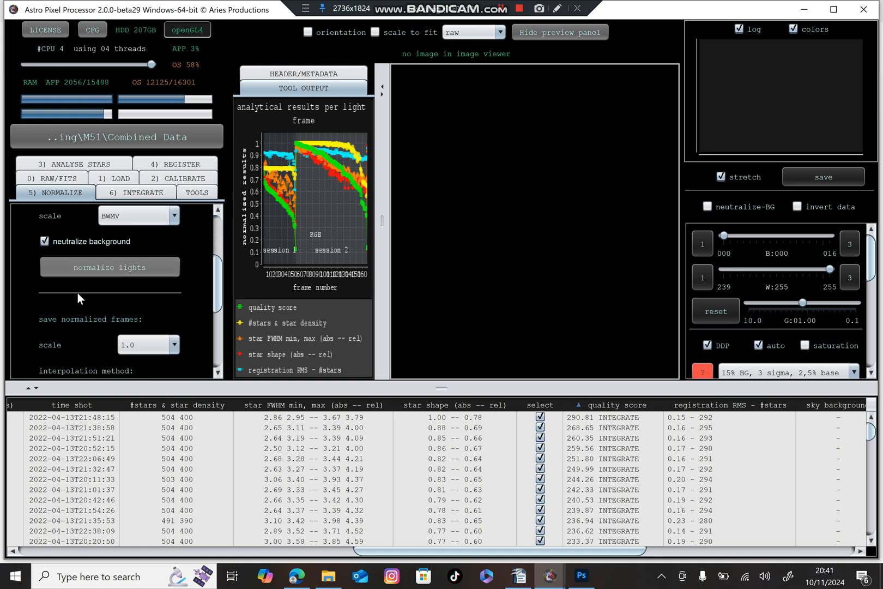
click(88, 267)
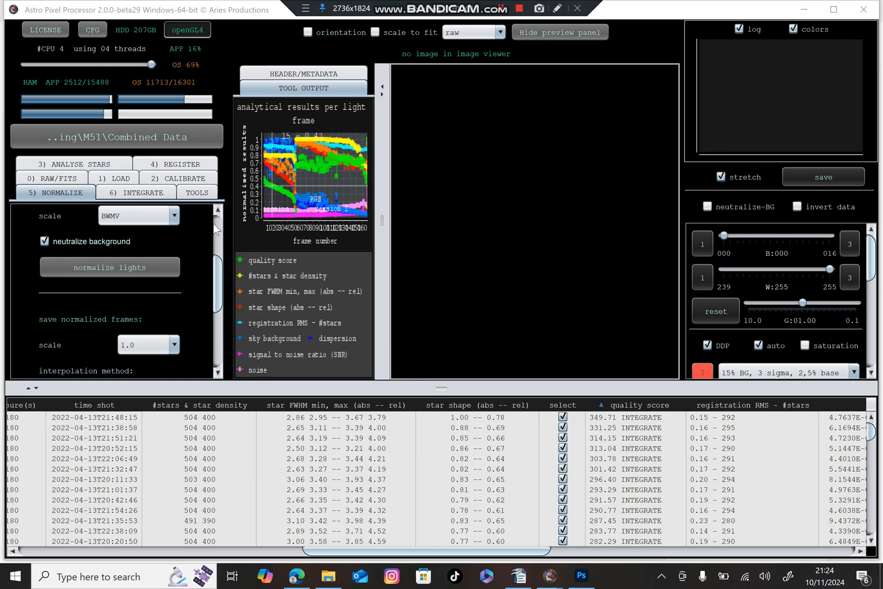
- In the integration settings, reduce the lights to stack to 90%, with all sessions integrated together
click(140, 192)
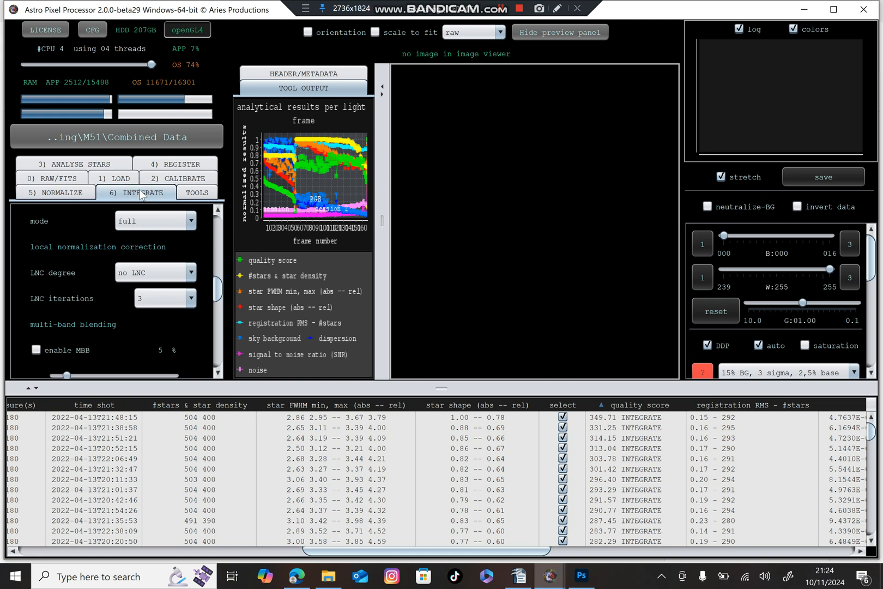
scroll(120, 227, up, 8)
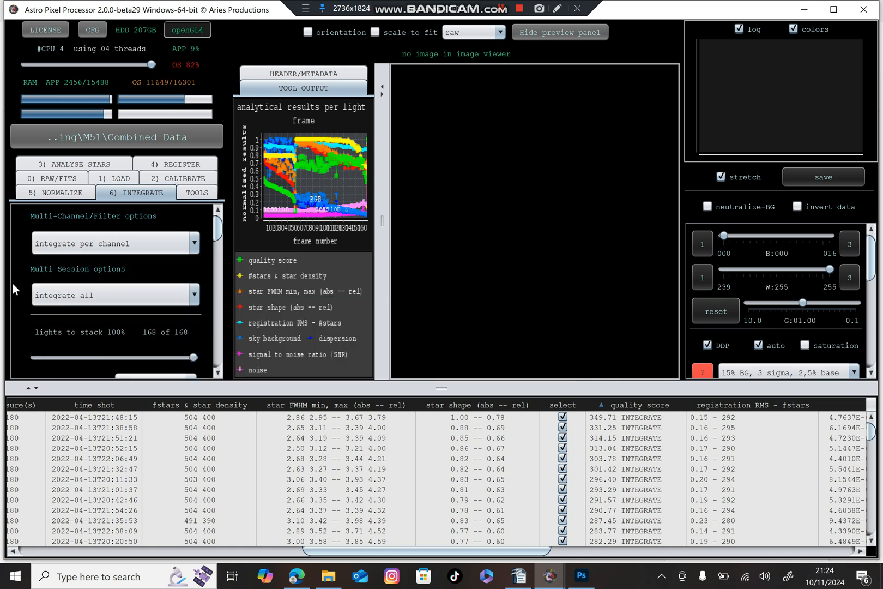
scroll(19, 285, down, 1)
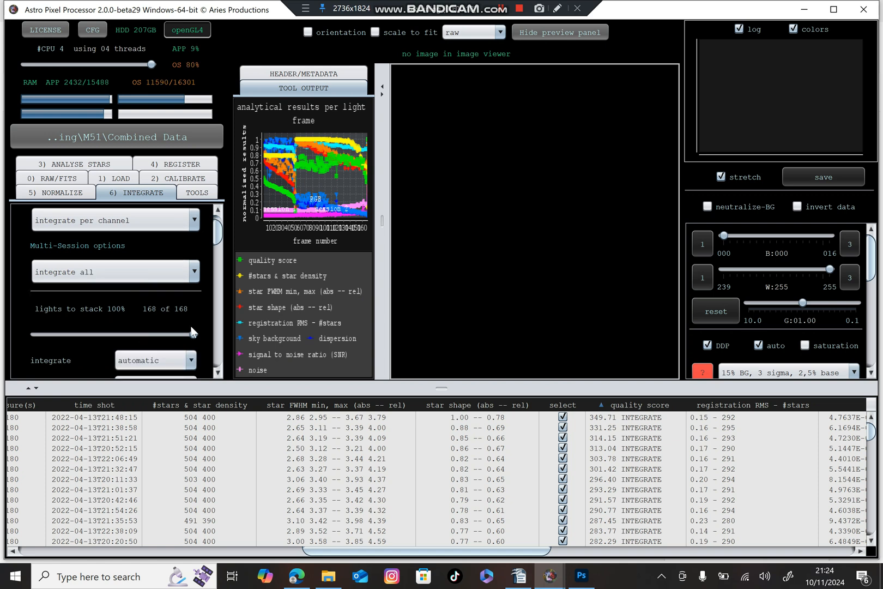
drag(193, 334, 181, 336)
drag(181, 335, 177, 334)
- Set the integration method to average with weights based on quality
scroll(107, 320, down, 1)
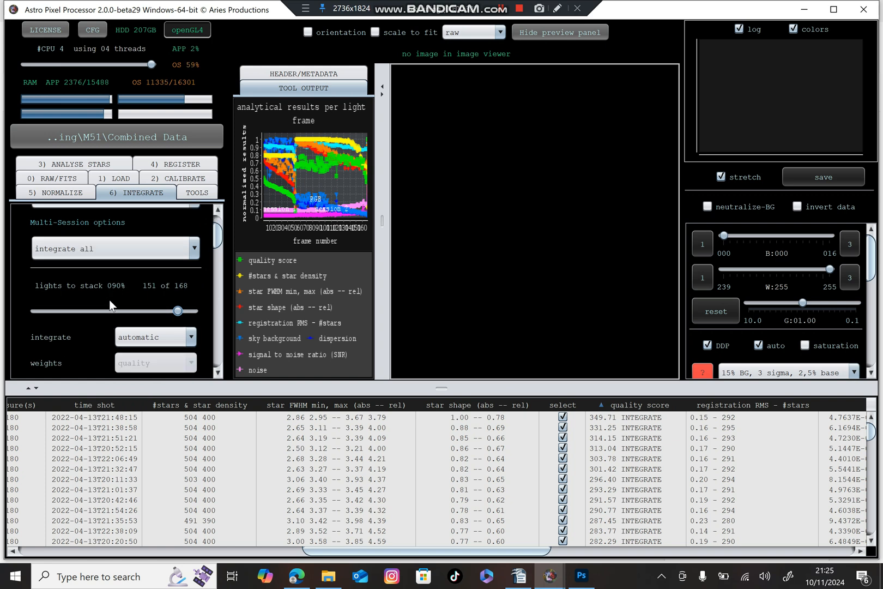
click(191, 341)
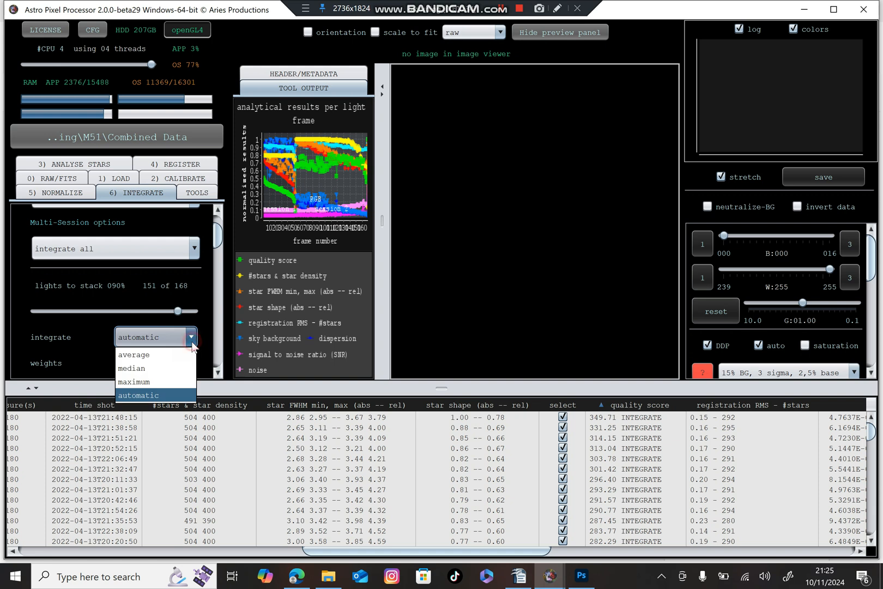
click(183, 355)
scroll(88, 336, down, 1)
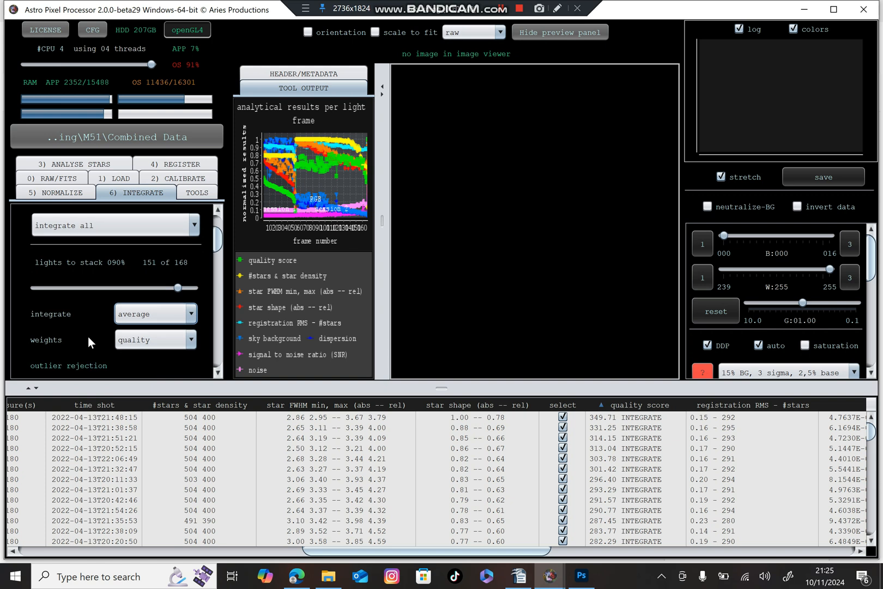
click(191, 339)
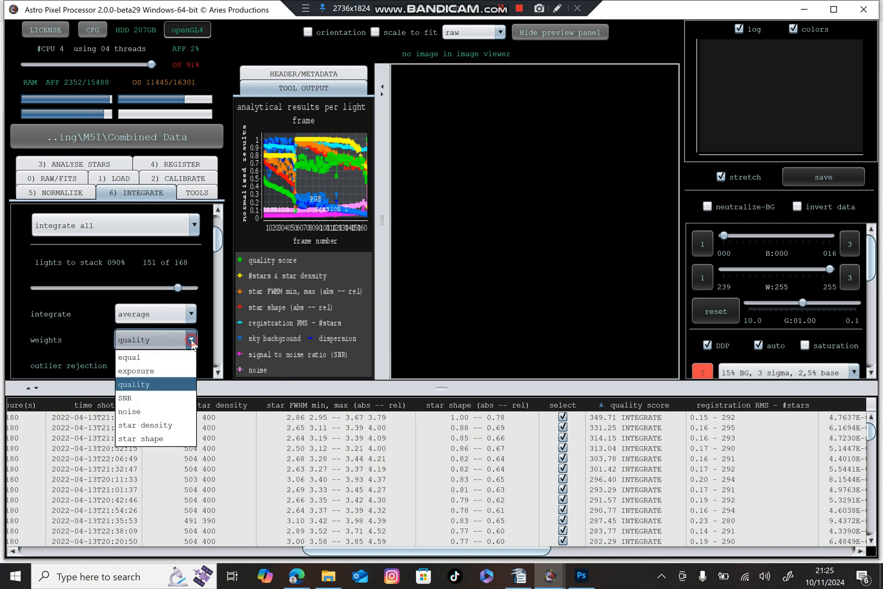
click(158, 383)
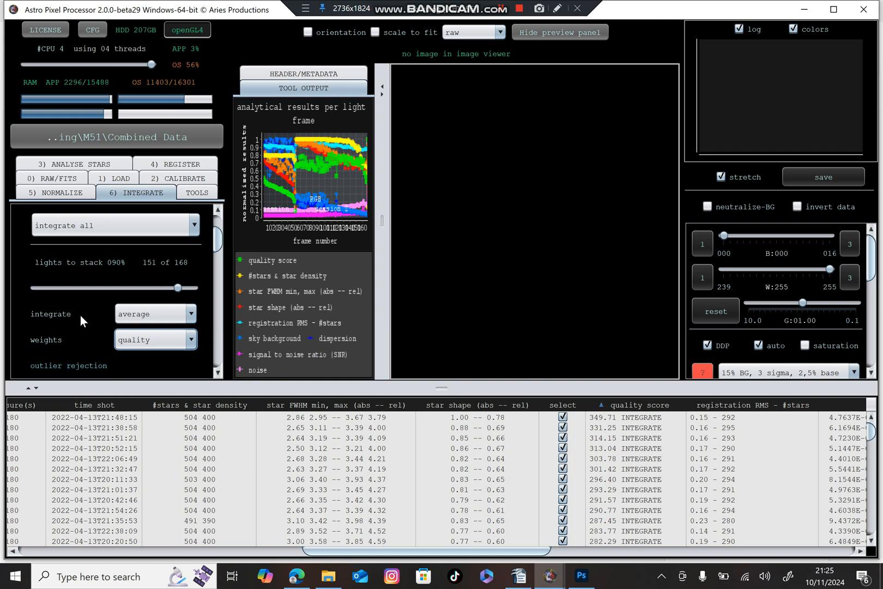
- Look over the outlier rejection settings, and switch to Photoshop briefly to compare the No LNC and With LNC example images
scroll(80, 315, down, 2)
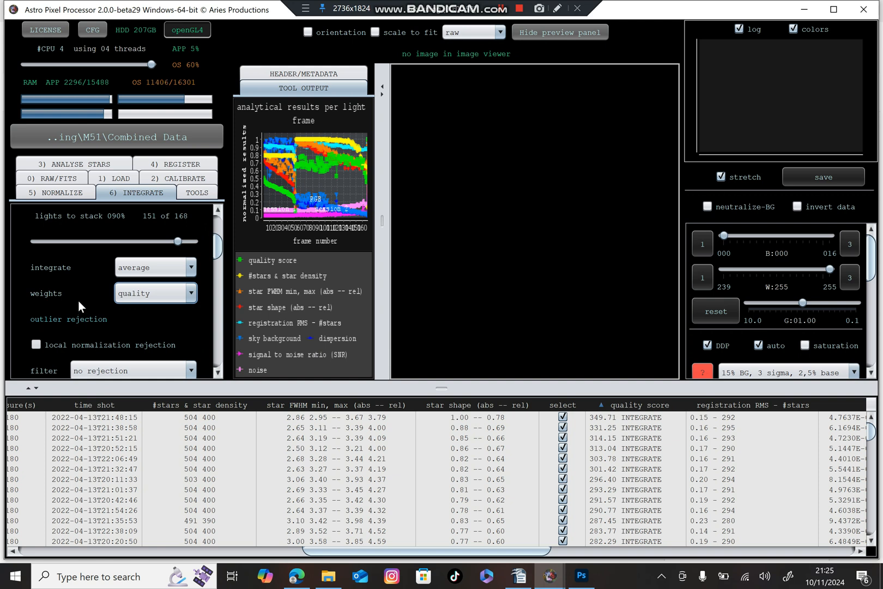
scroll(80, 300, down, 1)
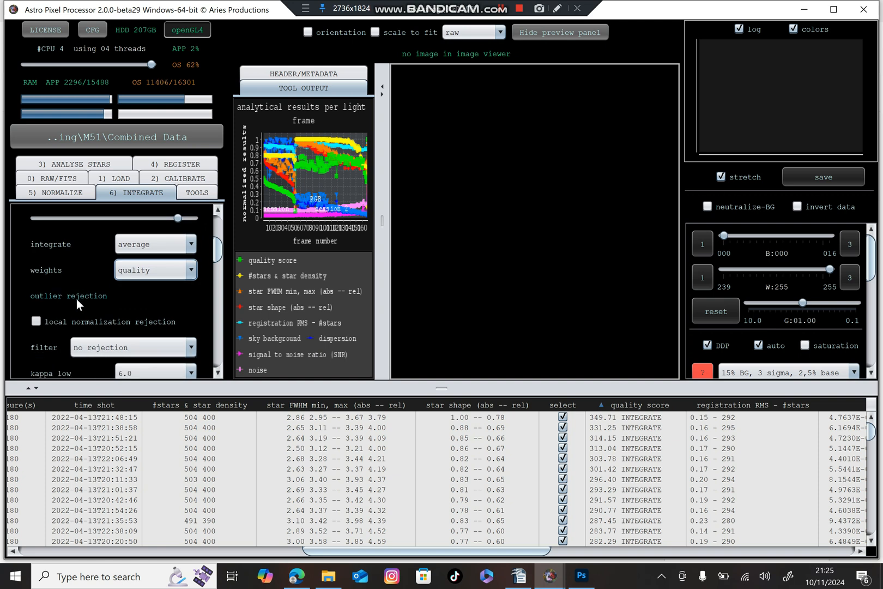
scroll(76, 295, down, 1)
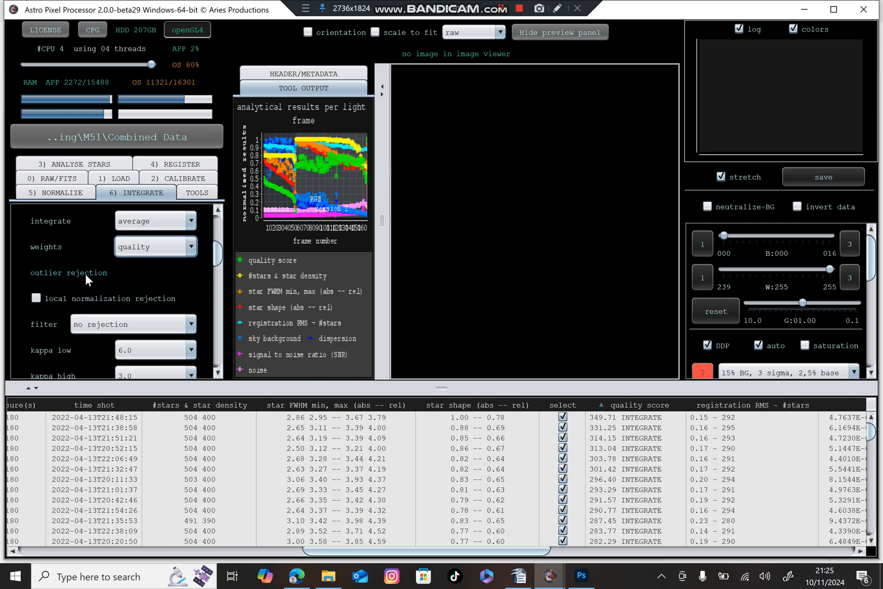
scroll(85, 273, down, 1)
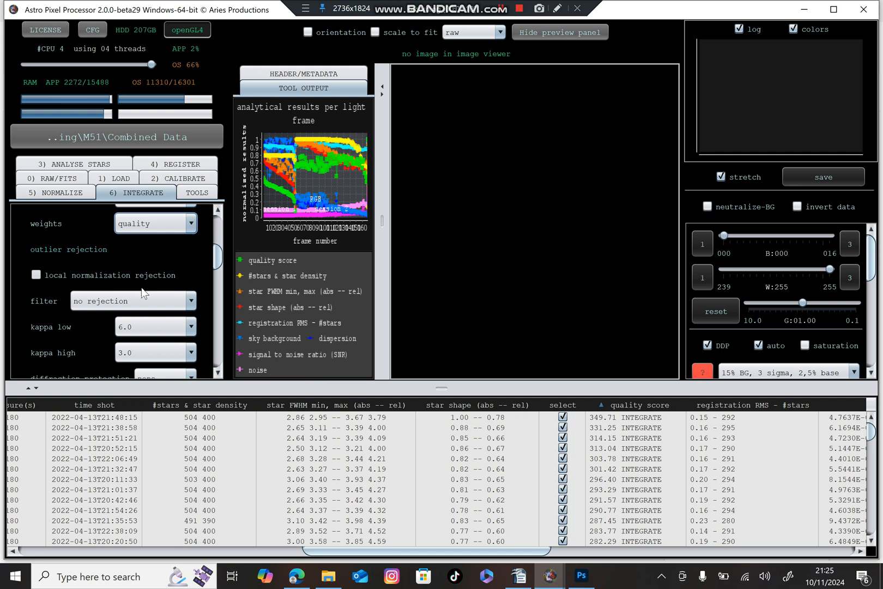
click(581, 577)
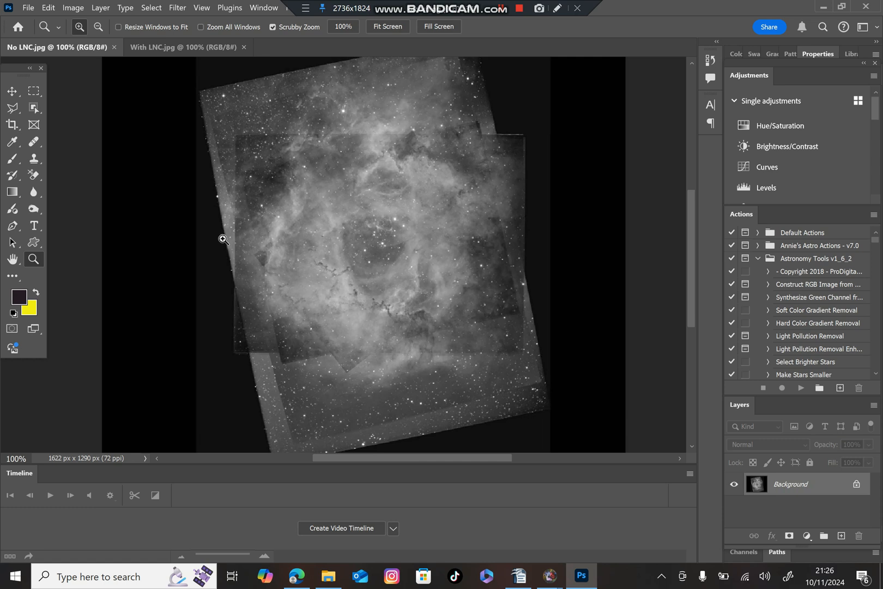
click(145, 47)
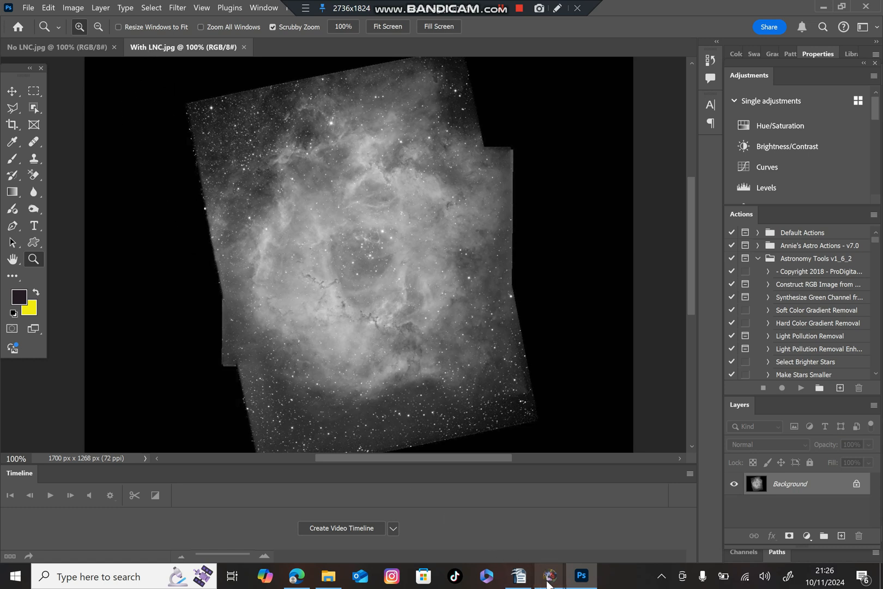
mouse_move(549, 583)
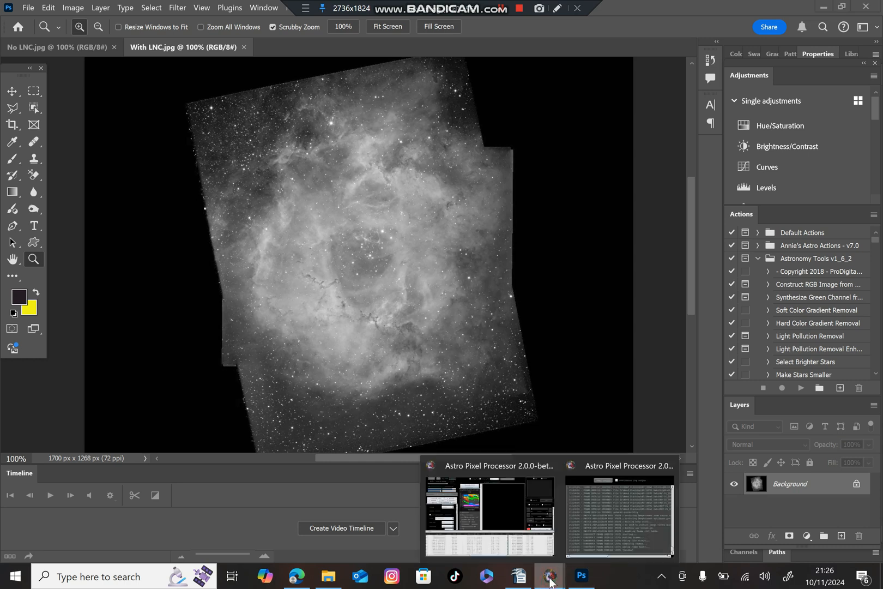
click(490, 470)
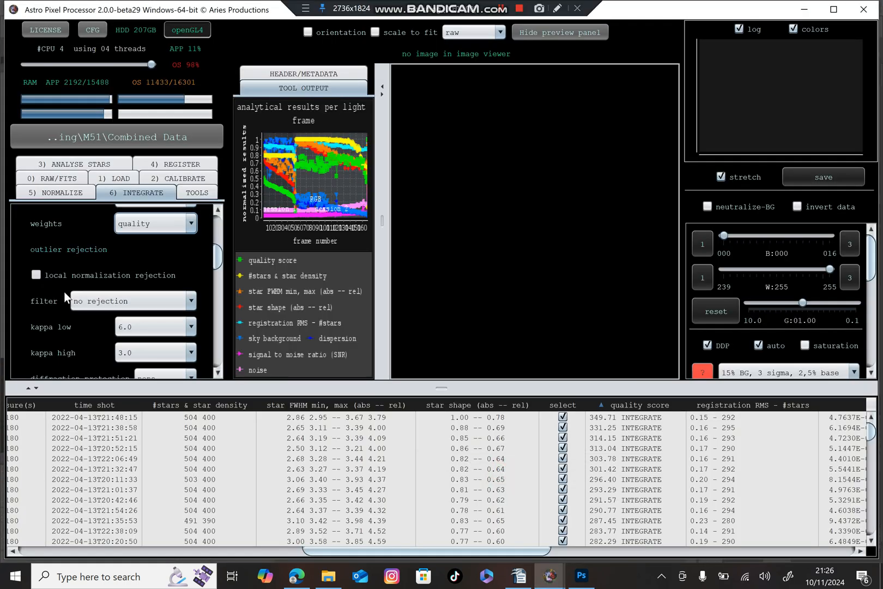
- Choose full composition mode and enable multi-band blending (MBB) for the integration
scroll(56, 292, down, 3)
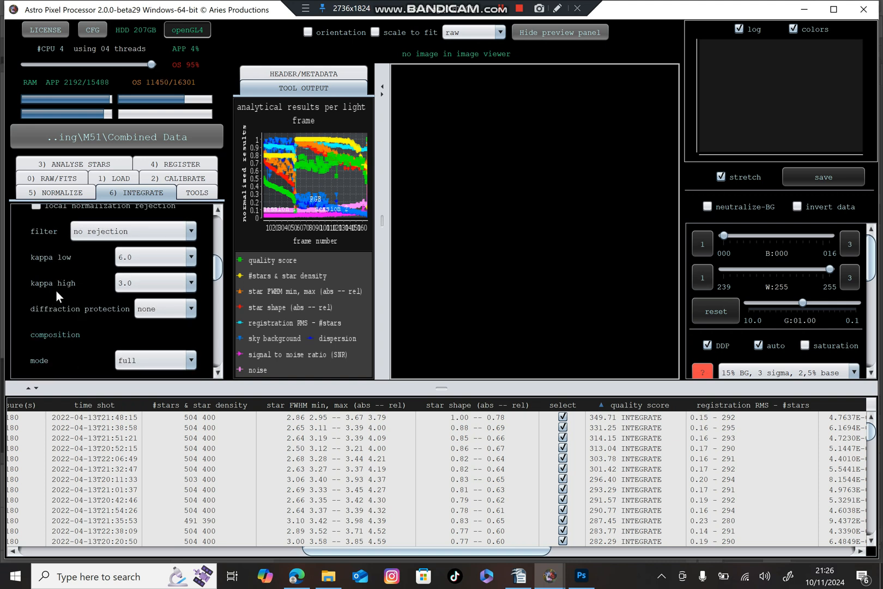
scroll(56, 288, down, 1)
scroll(58, 286, down, 2)
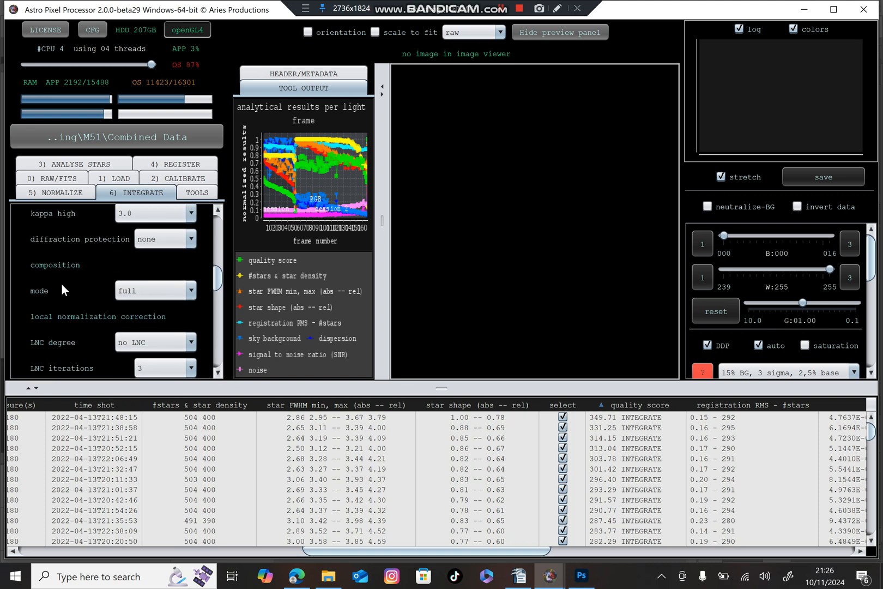
click(189, 290)
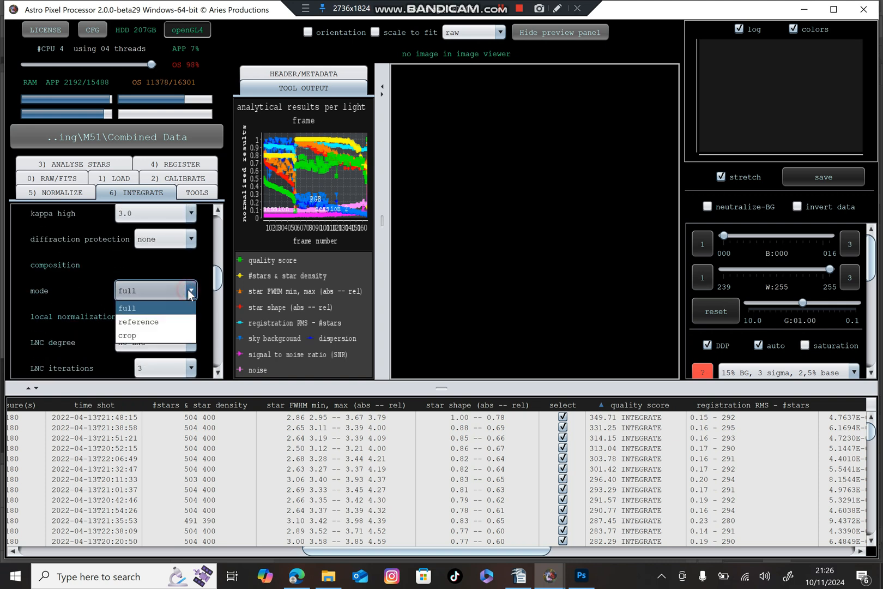
click(152, 310)
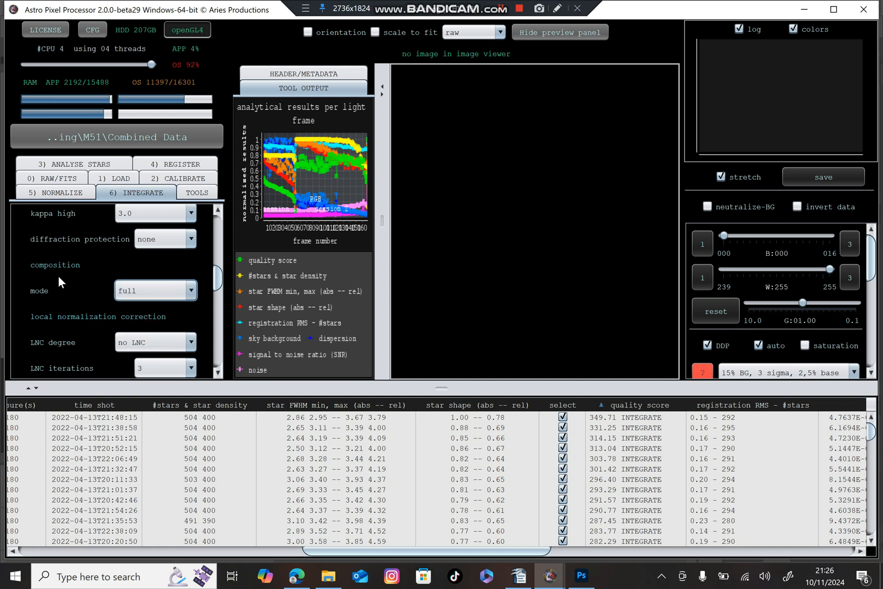
scroll(63, 269, down, 1)
scroll(82, 286, down, 1)
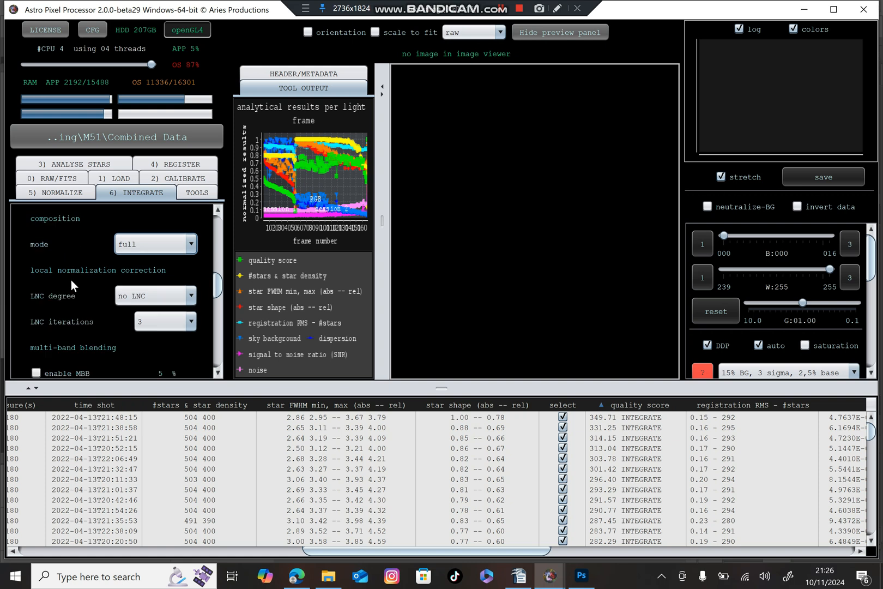
scroll(62, 313, down, 1)
scroll(63, 301, down, 1)
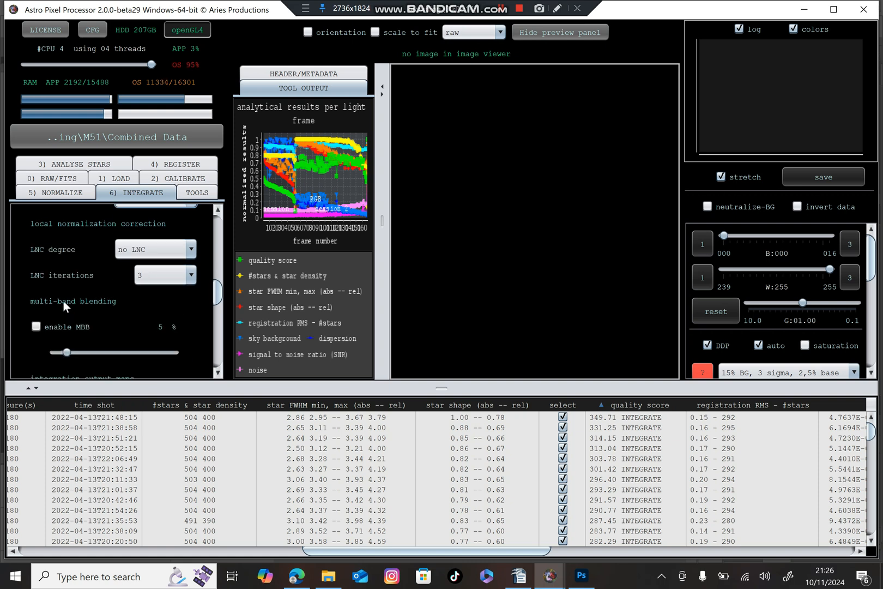
click(36, 327)
scroll(34, 342, down, 1)
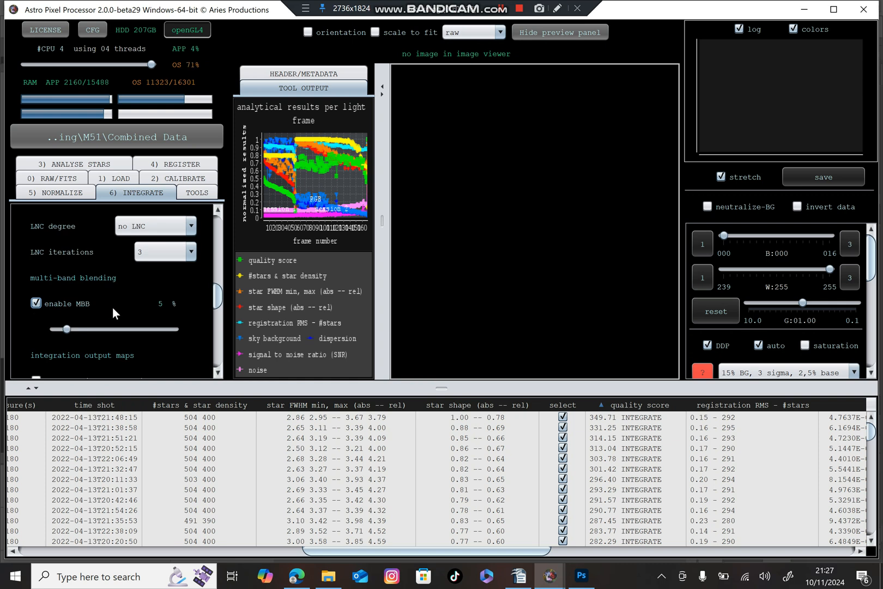
- Review the integration settings for outlier rejection, composition, local normalization correction, multi-band blending and output maps
scroll(113, 303, up, 1)
scroll(114, 302, up, 1)
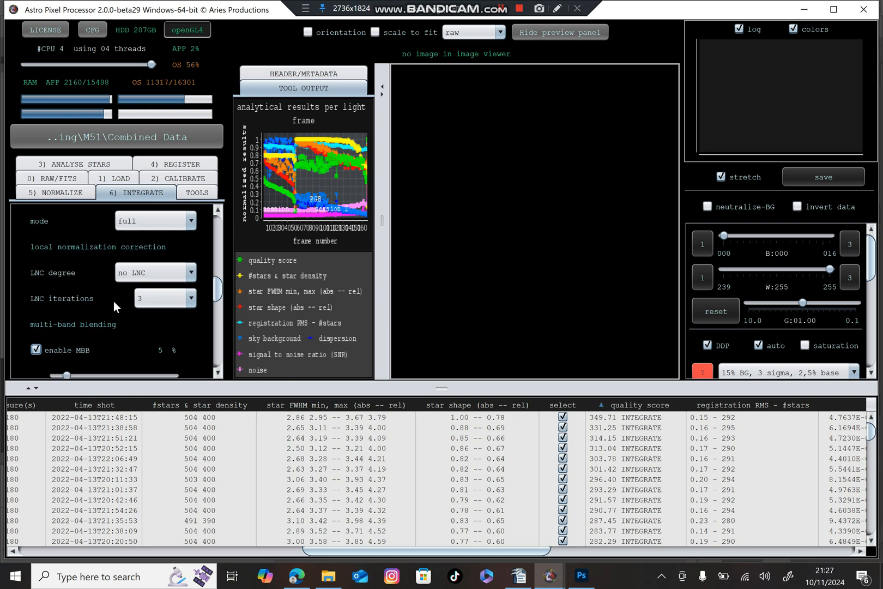
scroll(84, 279, up, 4)
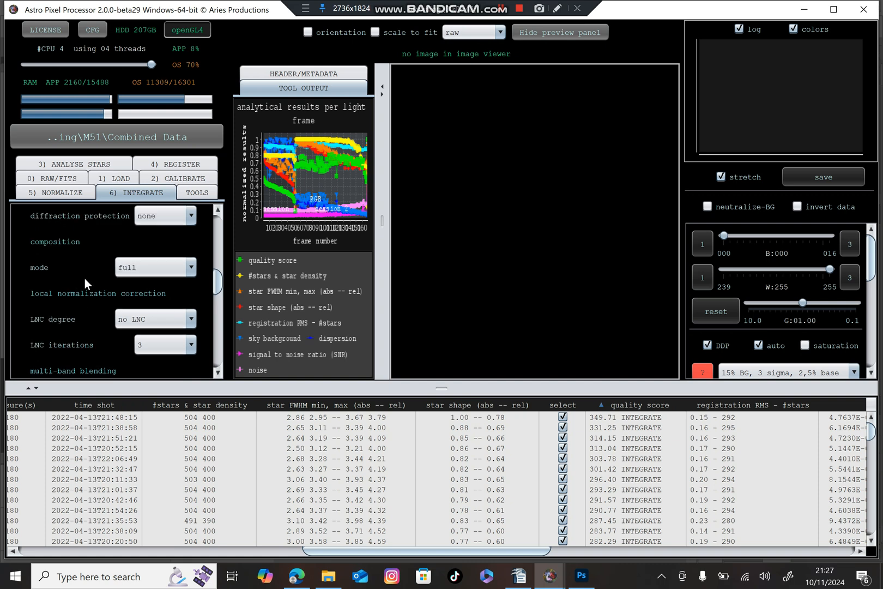
scroll(84, 279, up, 4)
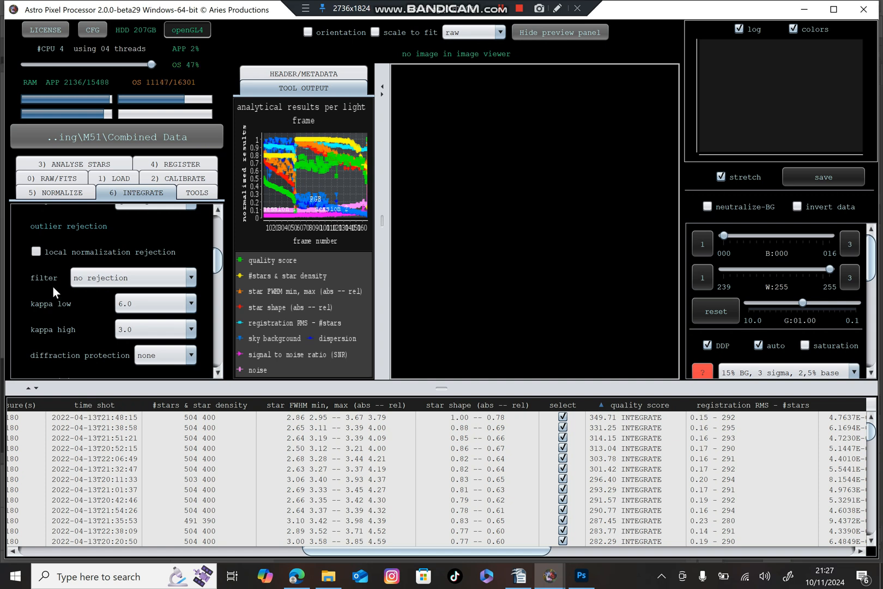
scroll(52, 287, down, 6)
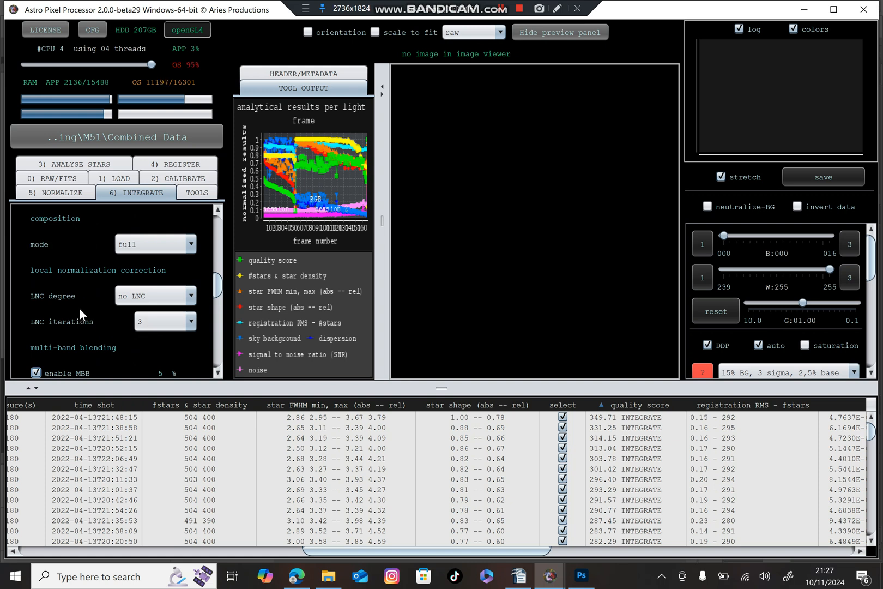
scroll(80, 308, down, 1)
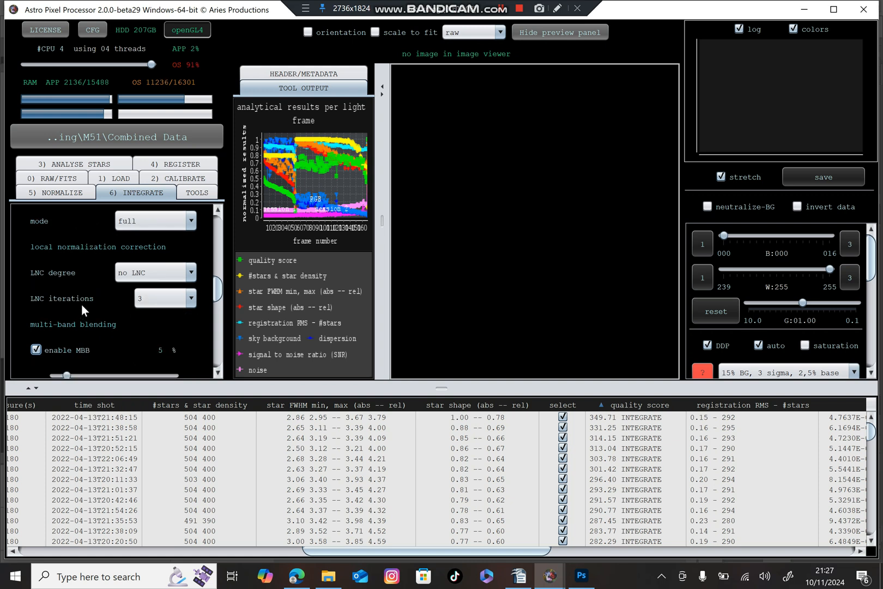
scroll(84, 301, down, 4)
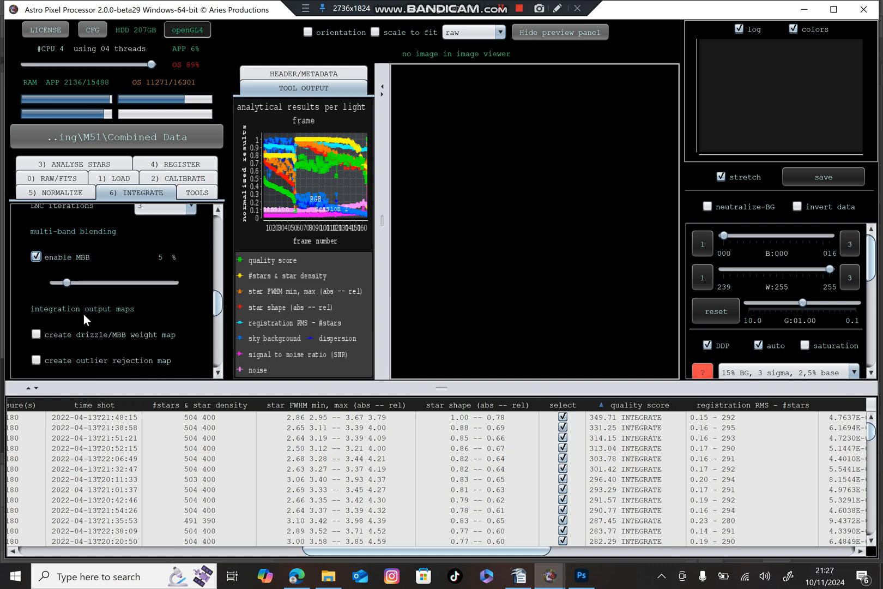
- Run the integration in interpolation mode at scale 1.0, naming the object M51_Combined
scroll(82, 315, down, 5)
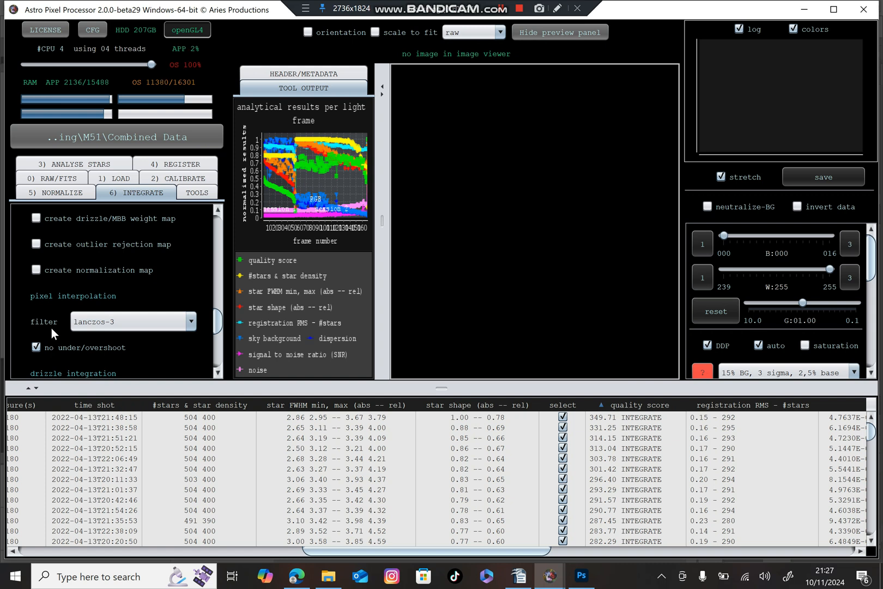
scroll(52, 328, down, 4)
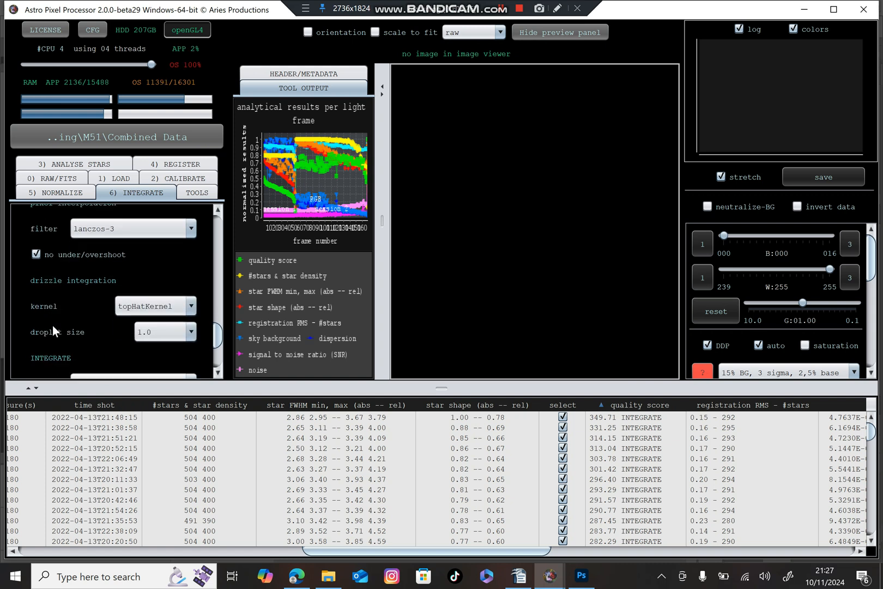
scroll(80, 317, down, 3)
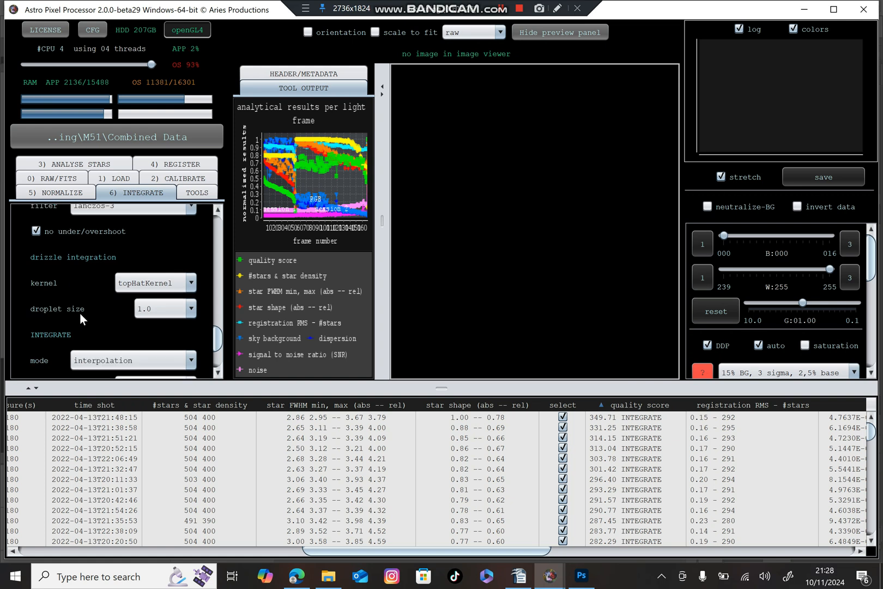
scroll(81, 316, down, 2)
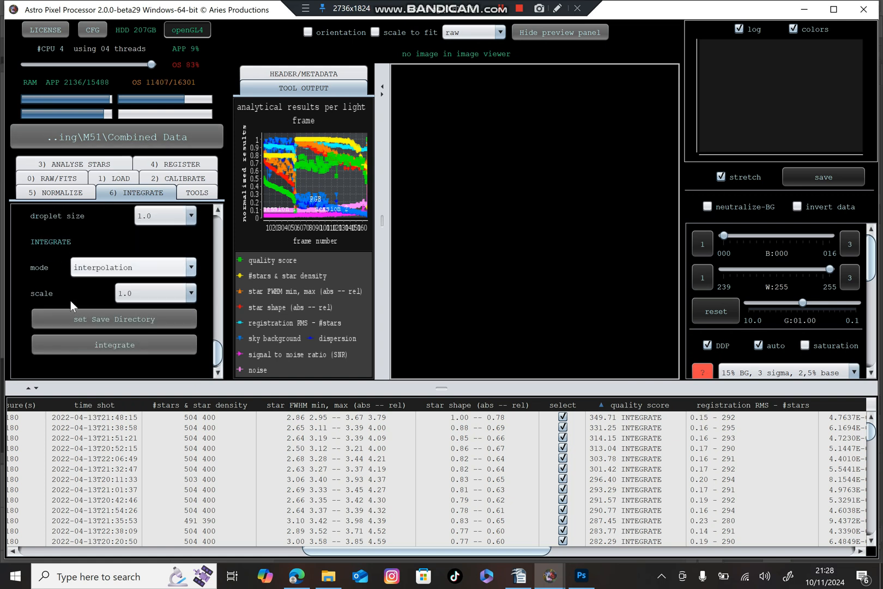
click(96, 346)
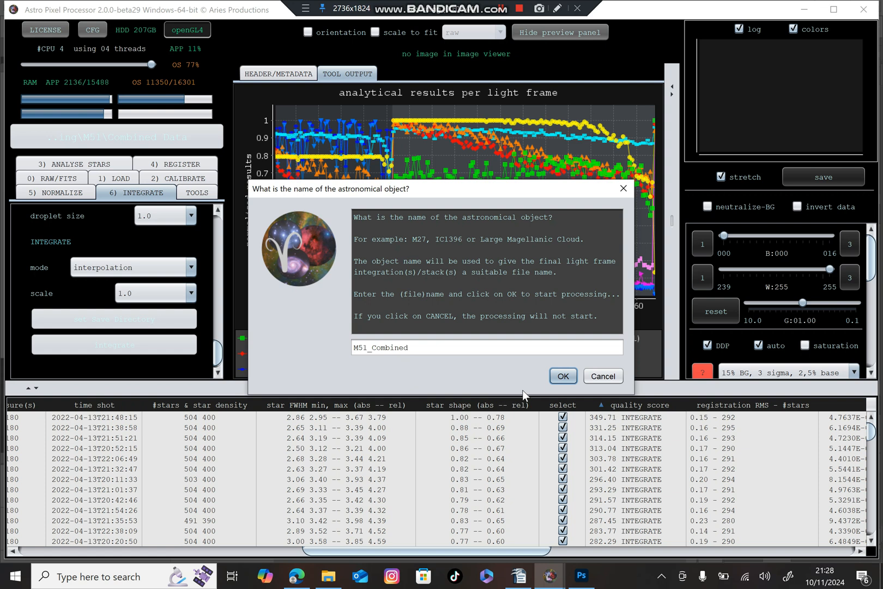
click(560, 377)
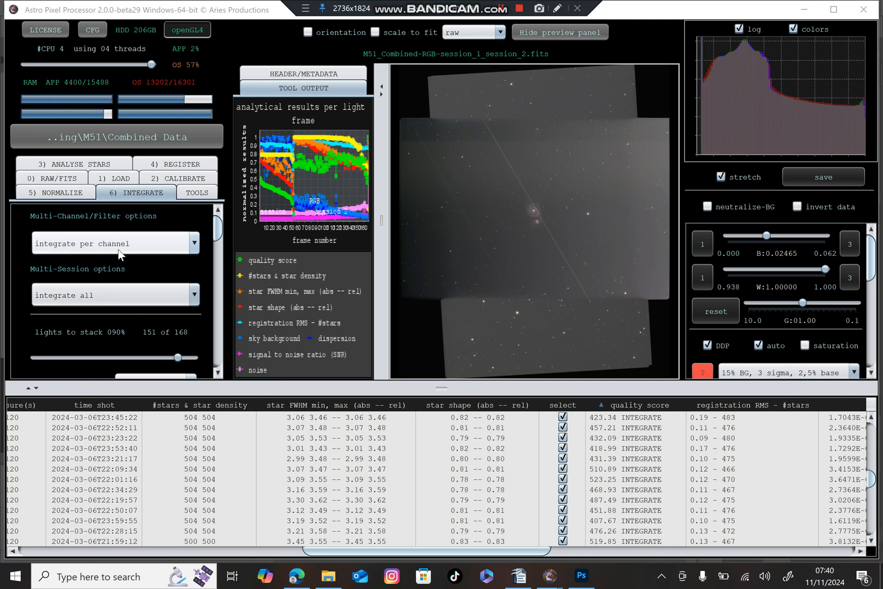
- Switch the integration method from automatic to average, keeping quality as the weighting
mouse_move(119, 254)
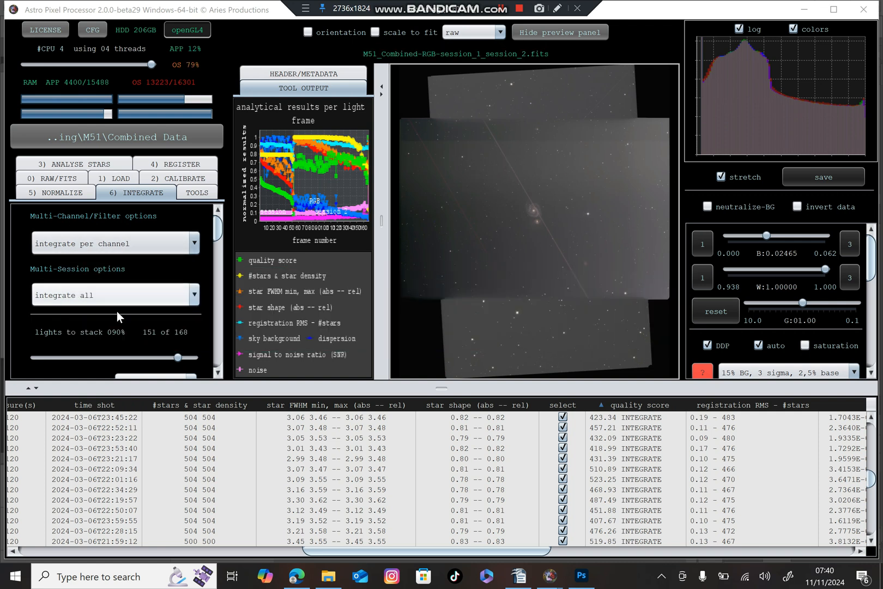
scroll(109, 301, down, 4)
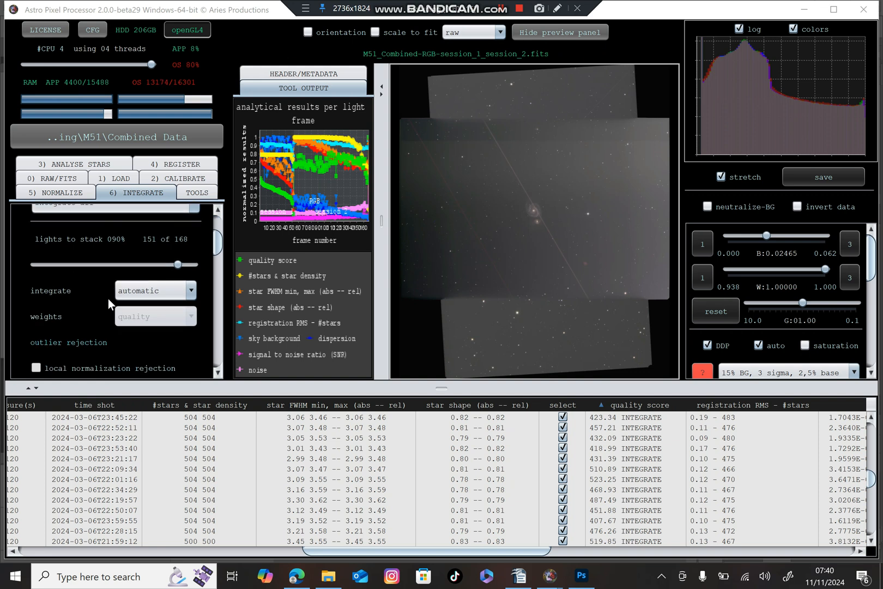
click(192, 290)
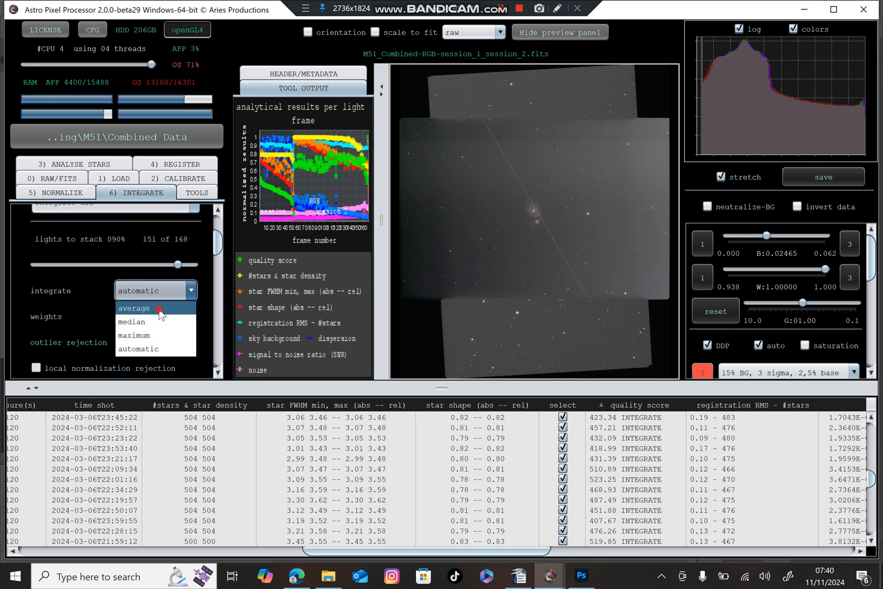
click(160, 308)
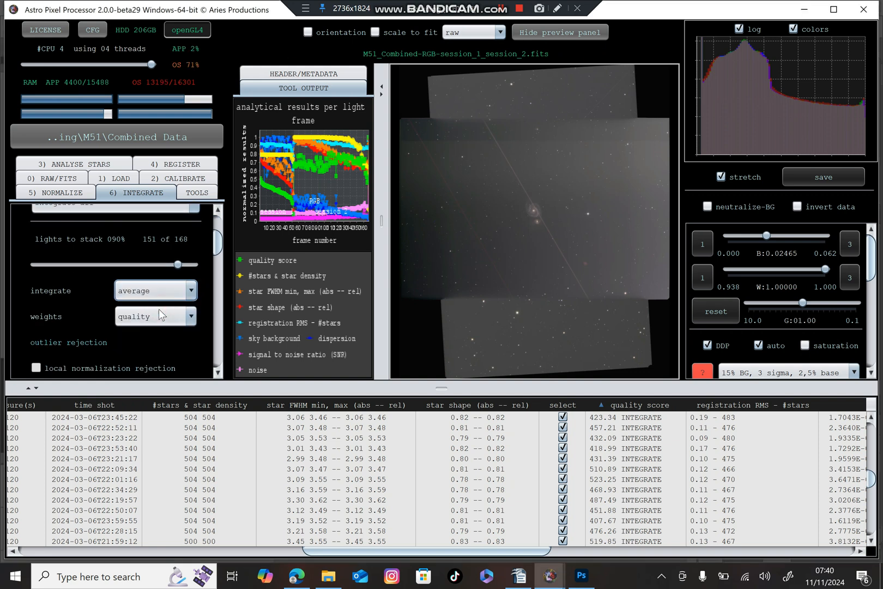
click(192, 317)
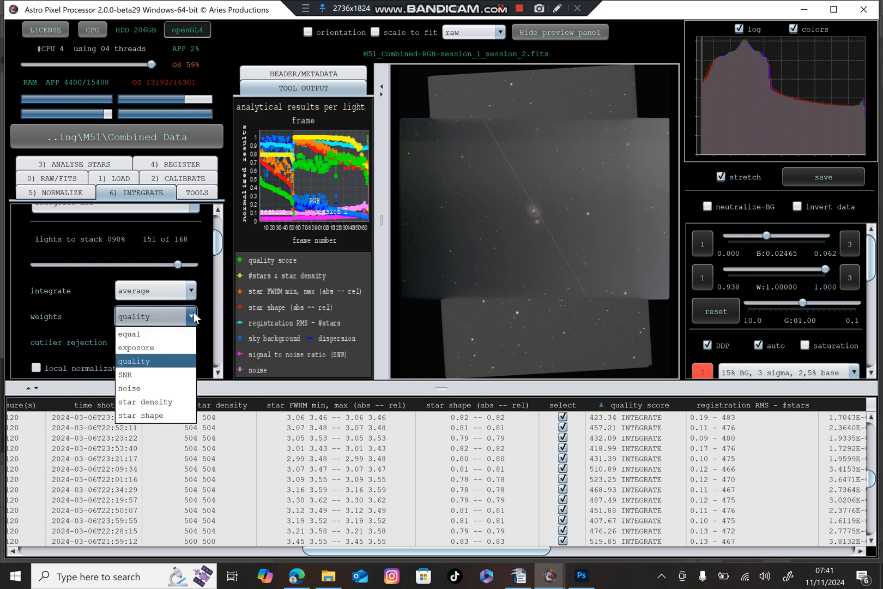
click(193, 316)
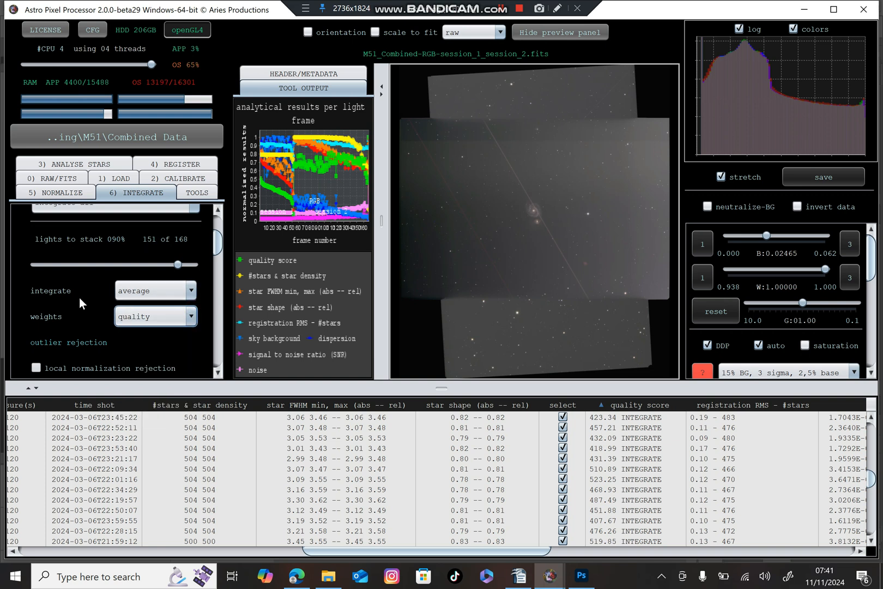
- Set the outlier rejection filter to sigma rejection and keep diffraction protection at none
scroll(79, 297, down, 1)
scroll(80, 297, down, 1)
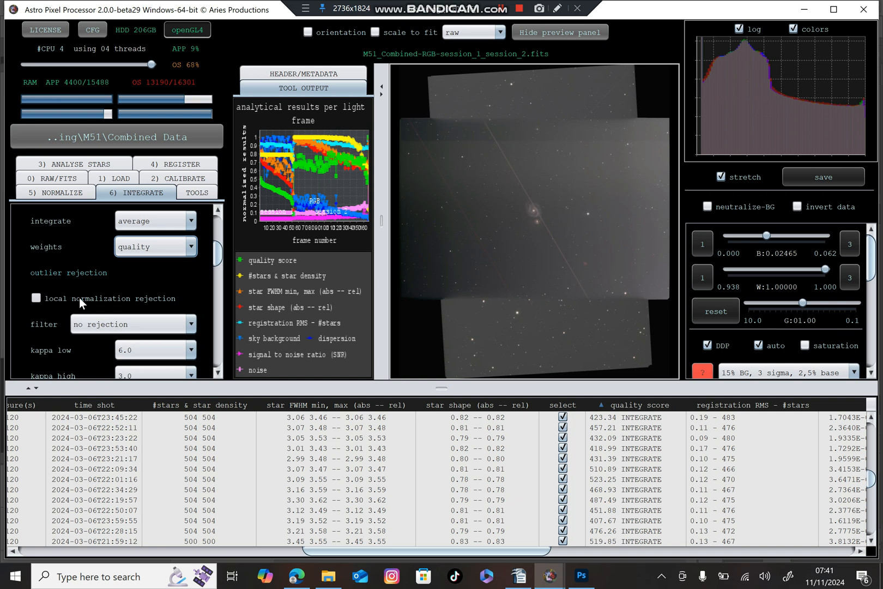
click(192, 324)
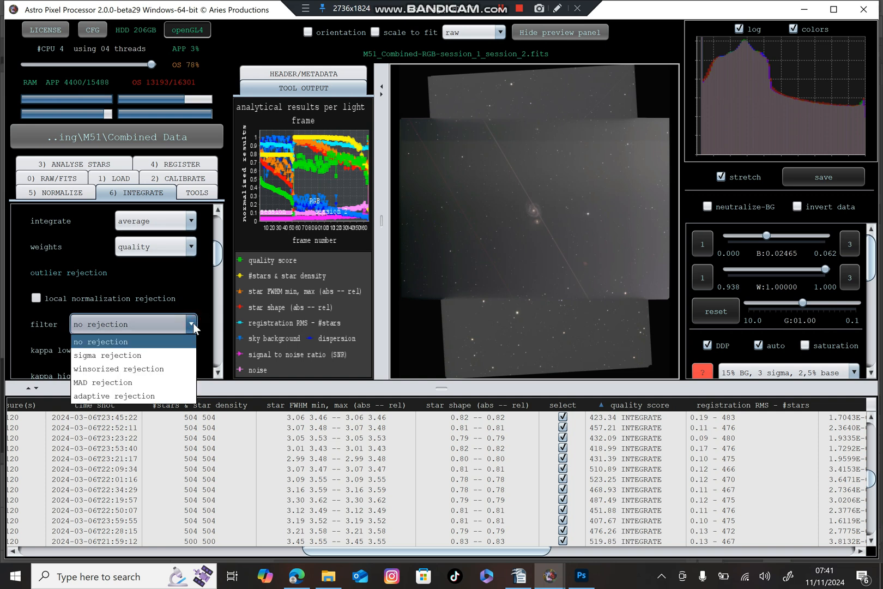
click(129, 355)
scroll(130, 352, down, 2)
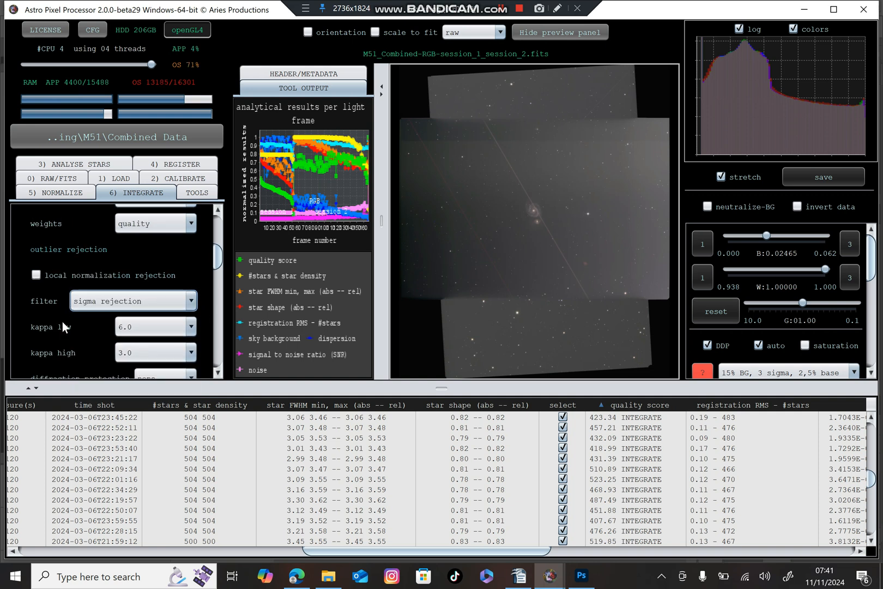
scroll(125, 312, down, 1)
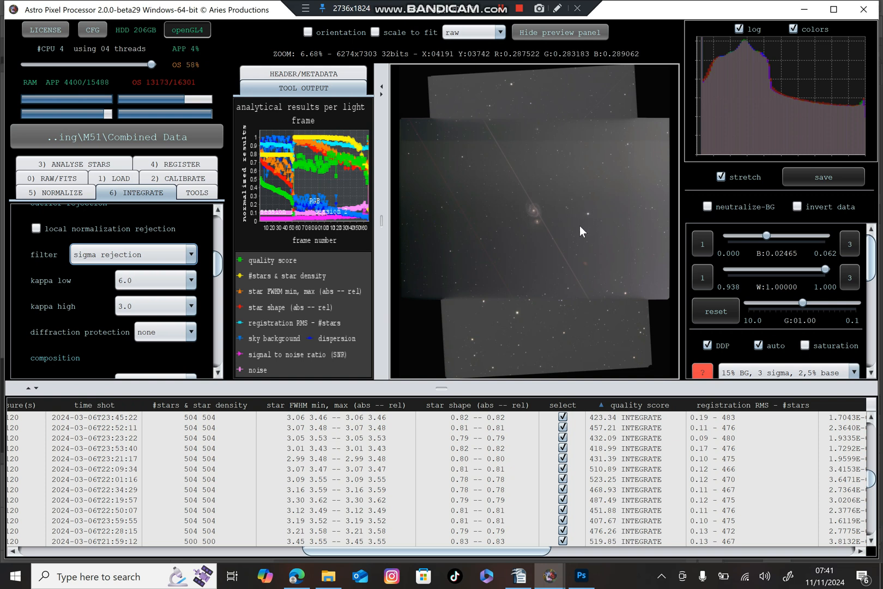
click(192, 332)
click(192, 332)
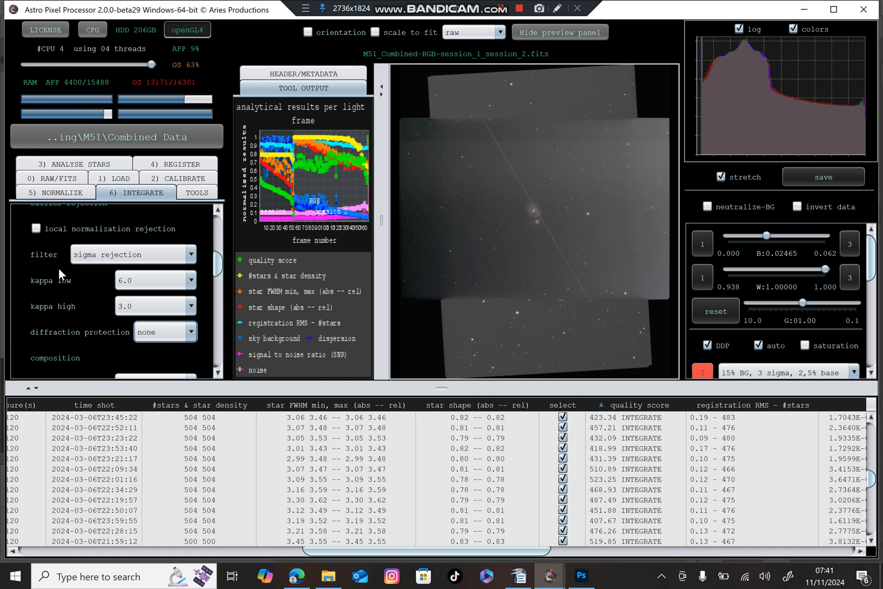
- Change the composition mode to crop and accept drawing a crop on the reference frame
scroll(58, 269, down, 3)
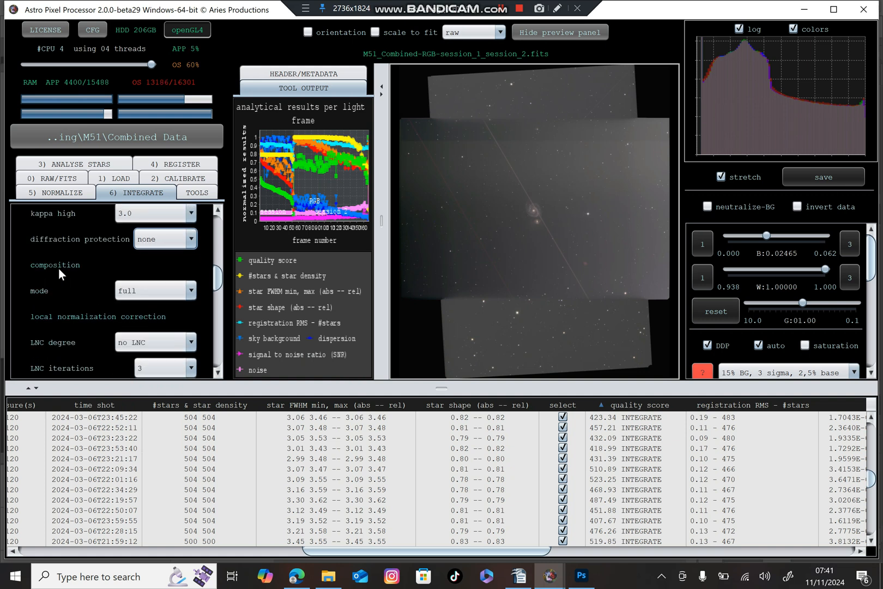
click(191, 245)
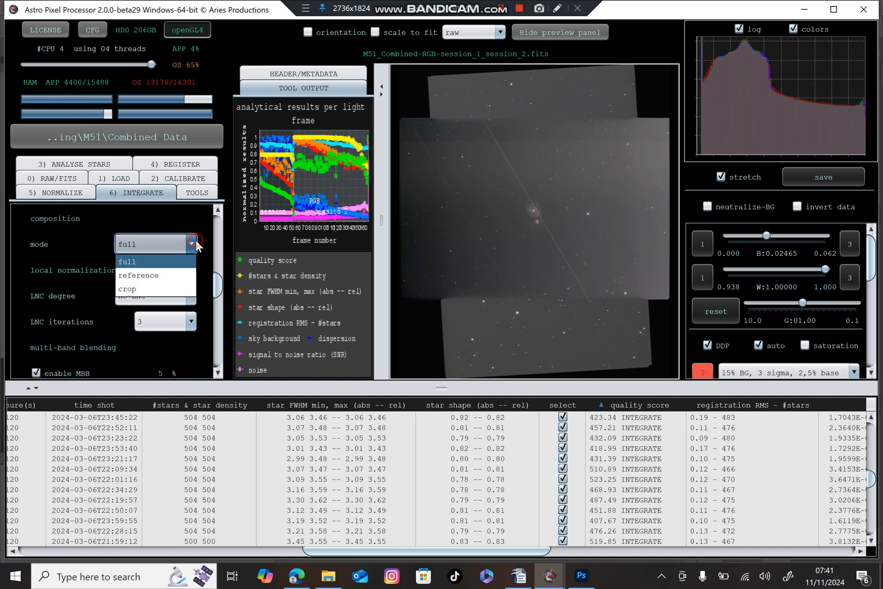
click(166, 288)
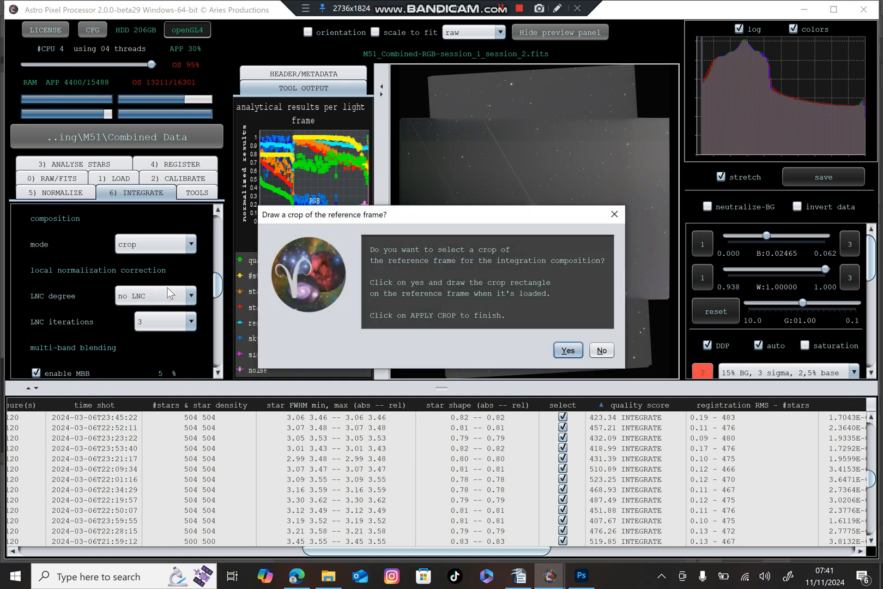
click(570, 352)
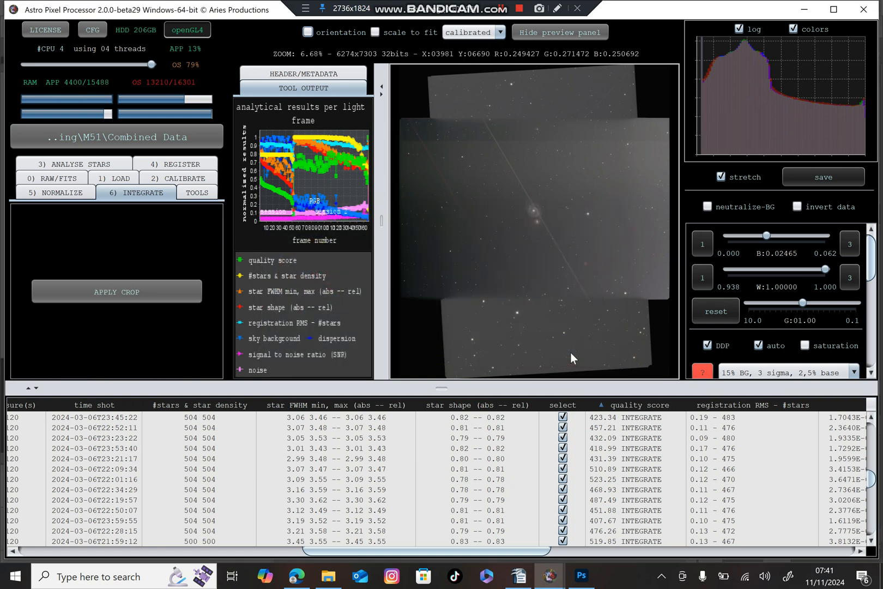
- Draw a crop of about 3156 x 2432 pixels around the M51 galaxy on the reference frame and apply it
click(487, 169)
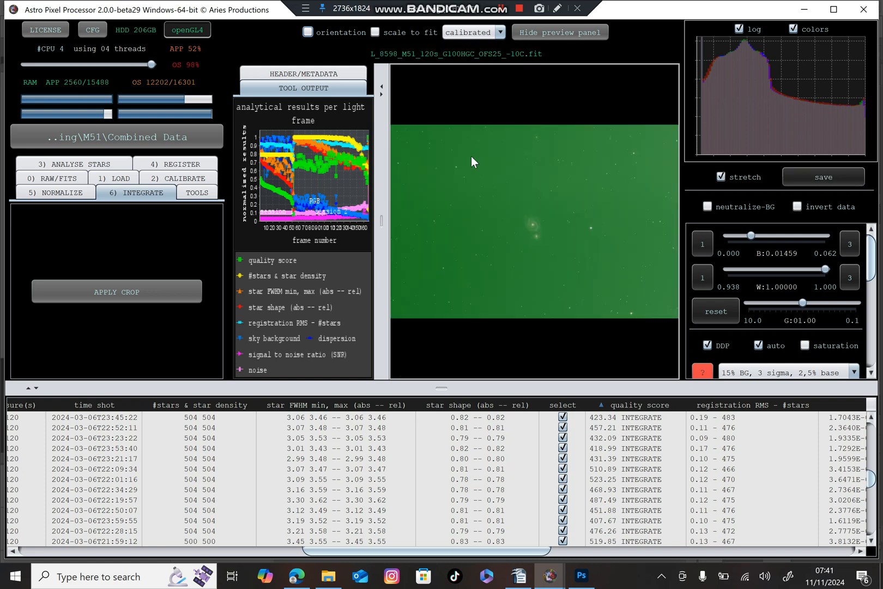
click(434, 151)
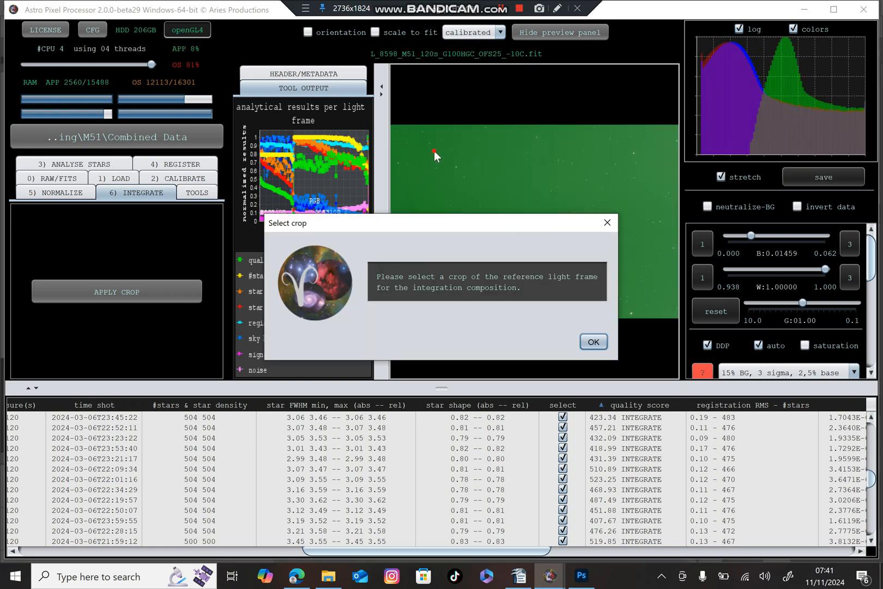
click(598, 342)
drag(441, 166, 519, 238)
drag(562, 264, 620, 284)
click(600, 256)
drag(466, 175, 608, 282)
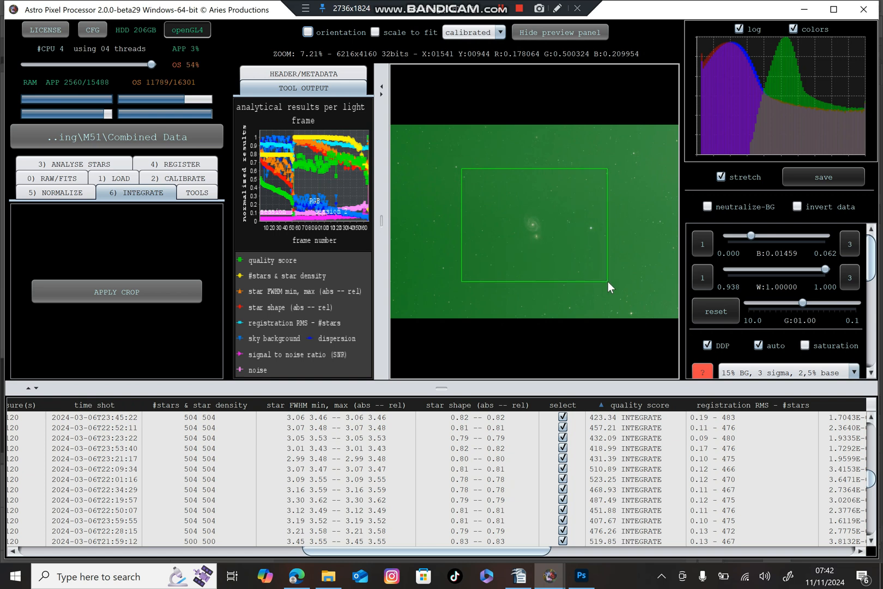
click(171, 289)
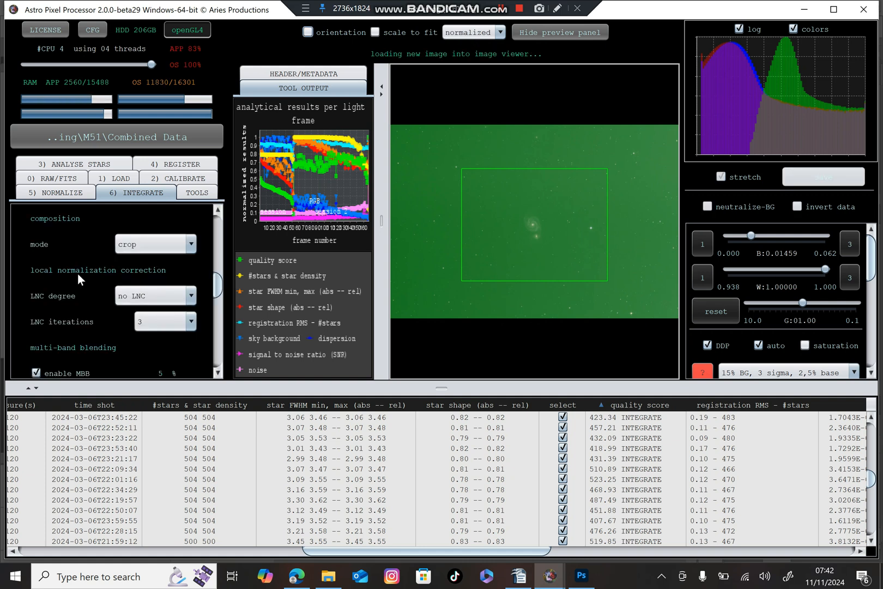
- Run the integration again with the cropped composition, naming the object M51_Combinedv2
scroll(80, 271, down, 1)
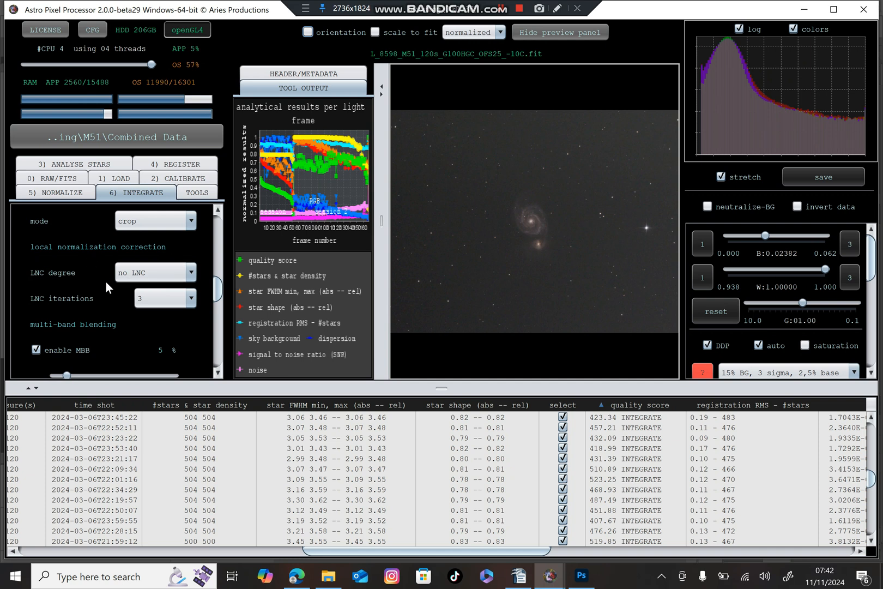
scroll(85, 282, down, 1)
scroll(84, 284, down, 2)
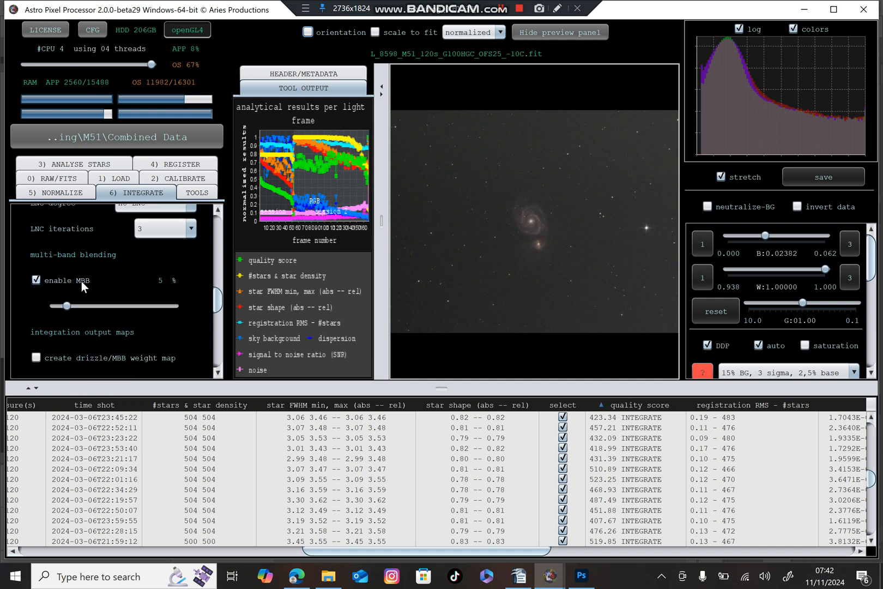
scroll(81, 282, down, 4)
scroll(82, 281, down, 6)
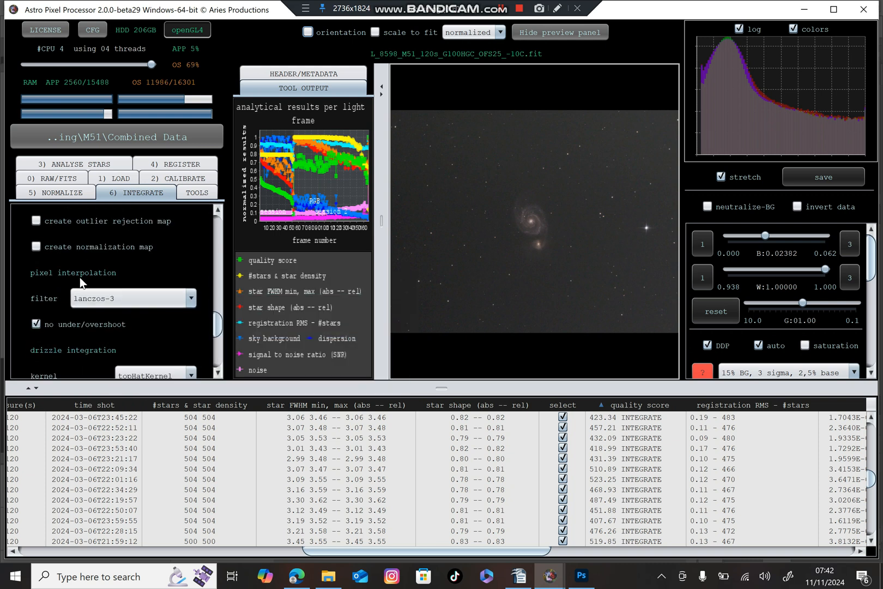
scroll(80, 278, down, 5)
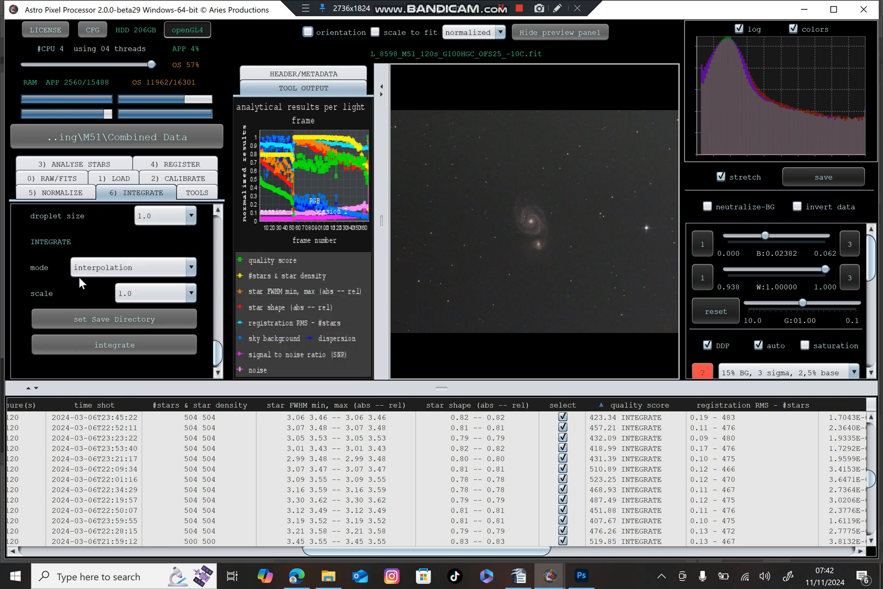
click(96, 346)
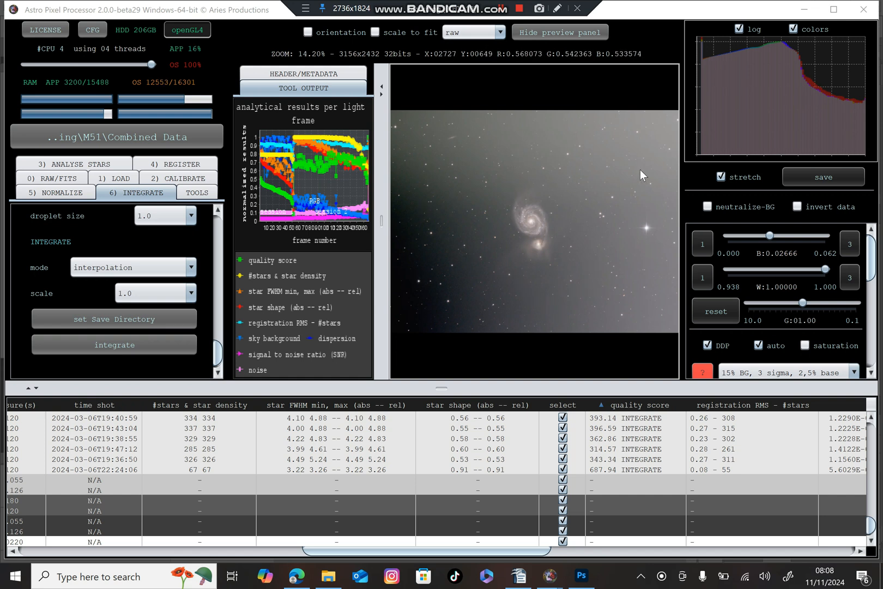
- Start light pollution removal on the newly integrated image in the viewer
click(198, 194)
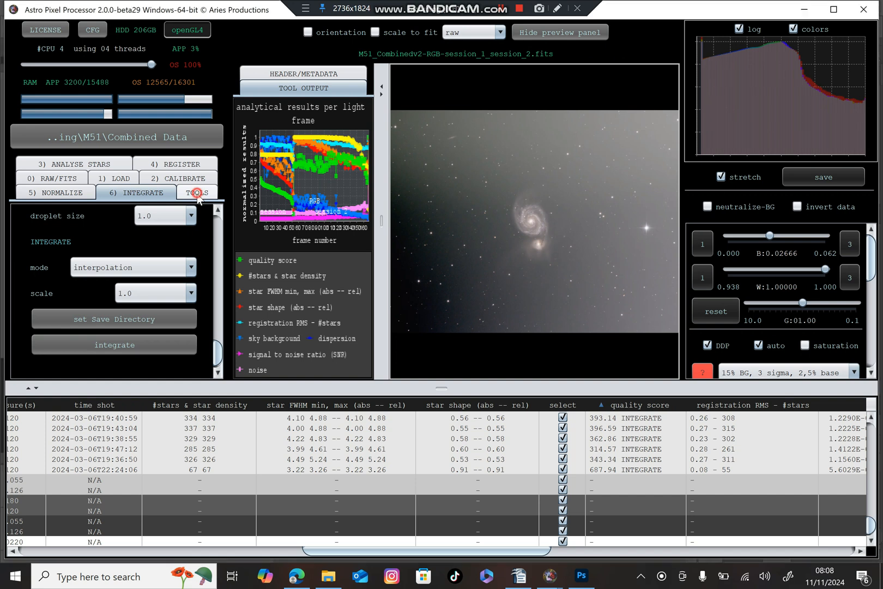
click(146, 246)
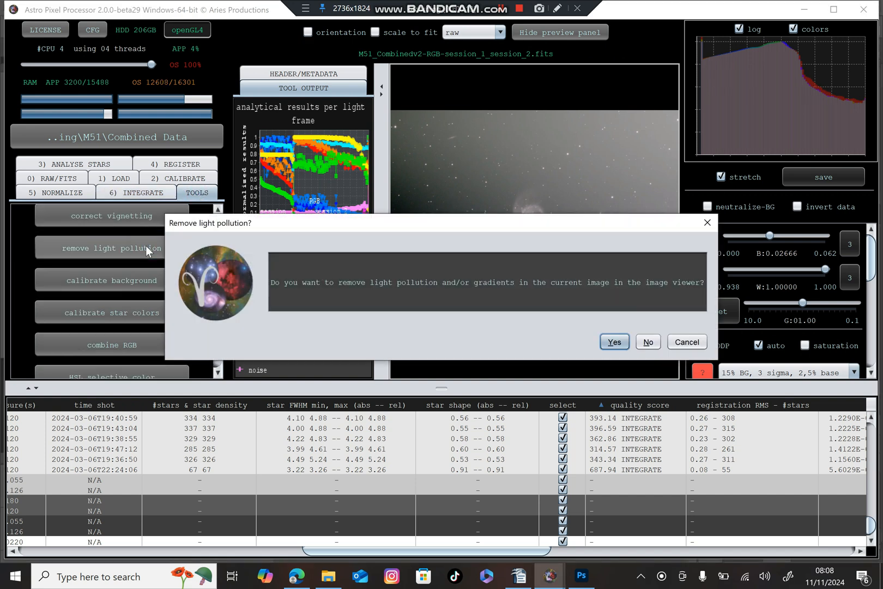
click(614, 342)
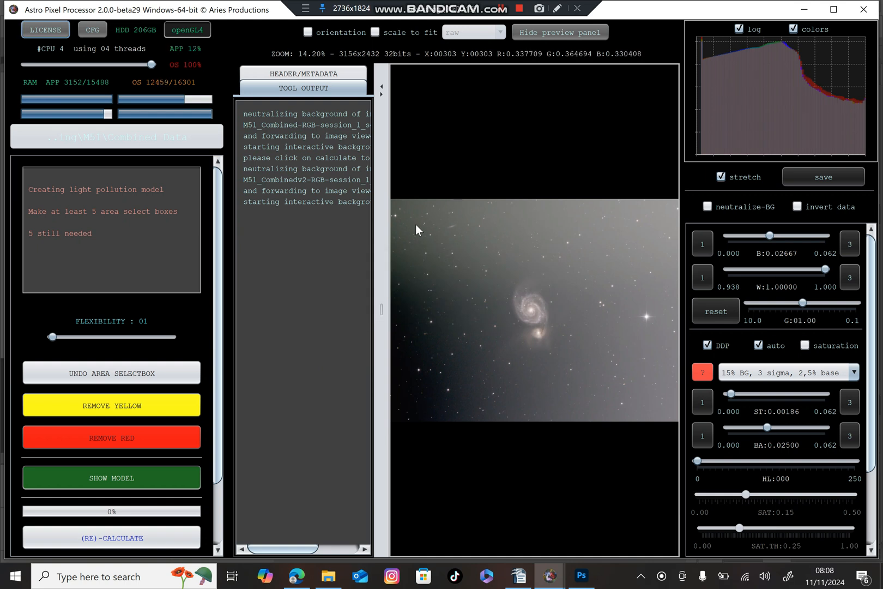
- Draw 51 area select boxes on empty sky background across the whole image, keeping the M51 galaxy and the brightest star clear
drag(404, 211, 437, 242)
drag(434, 364, 432, 363)
drag(425, 384, 448, 399)
drag(446, 343, 469, 376)
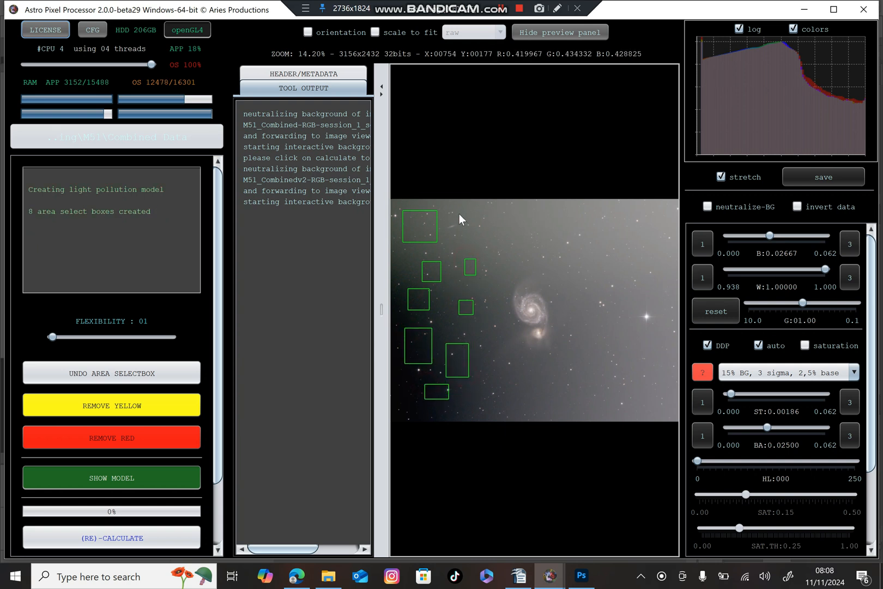
drag(502, 221, 515, 233)
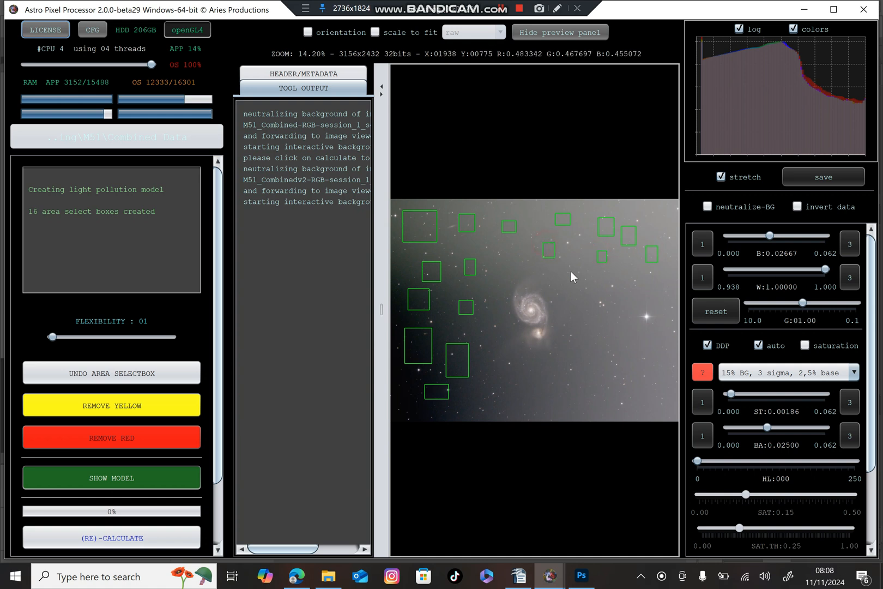
drag(611, 281, 619, 333)
drag(659, 283, 670, 294)
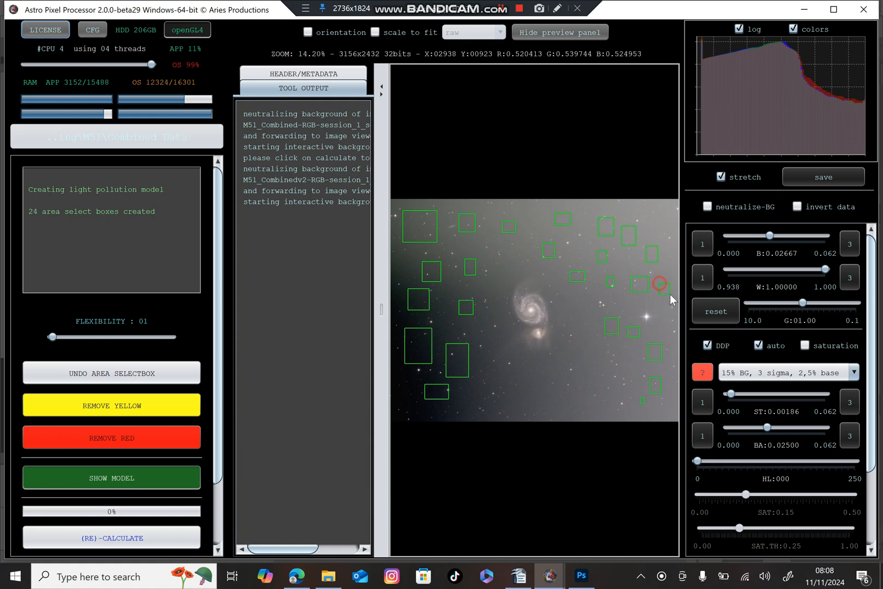
drag(404, 396, 480, 416)
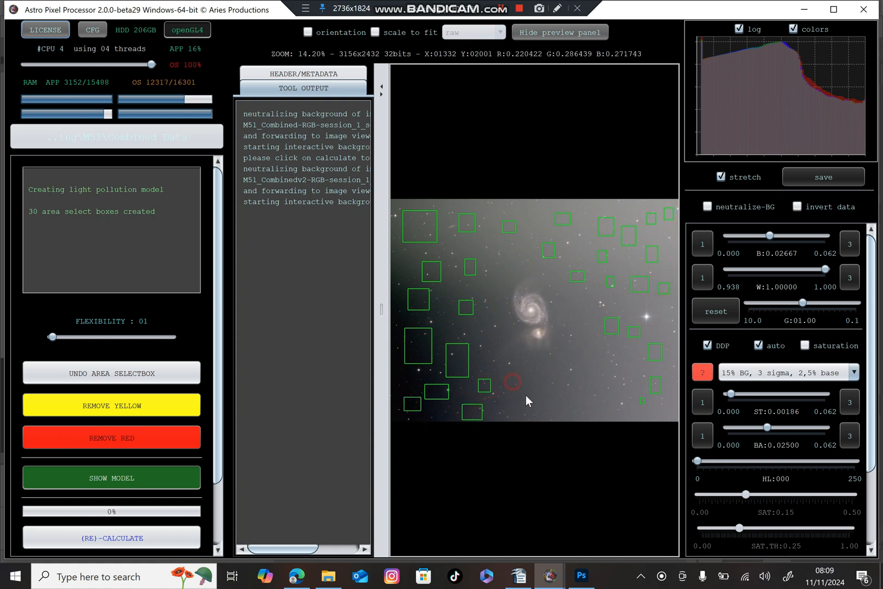
drag(616, 406, 635, 414)
drag(602, 359, 609, 368)
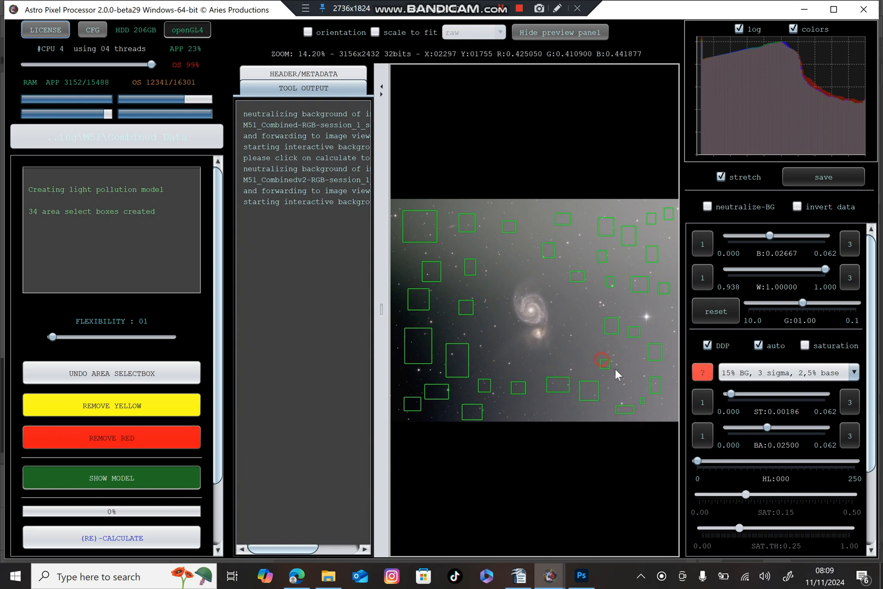
drag(581, 336, 591, 344)
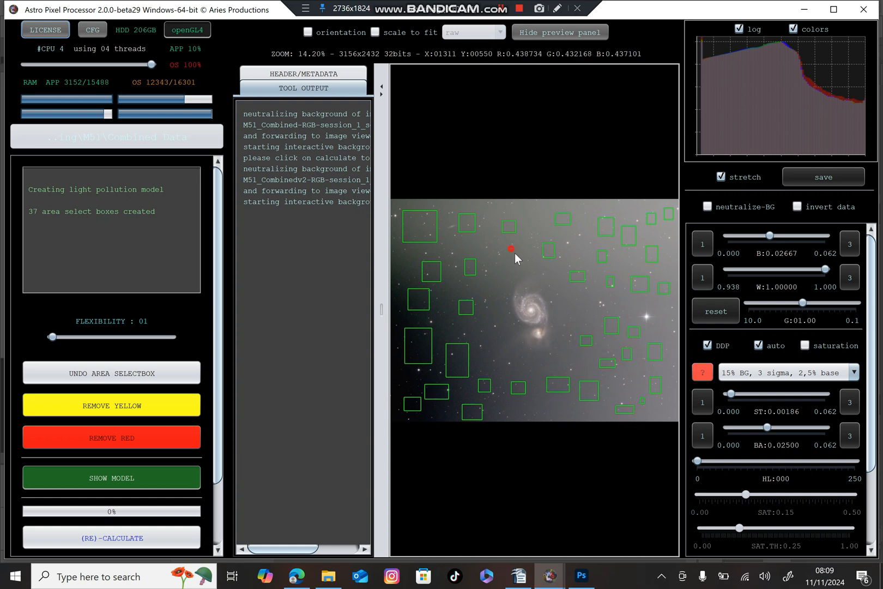
drag(577, 203, 579, 248)
drag(666, 314, 671, 326)
drag(664, 400, 676, 414)
drag(571, 408, 584, 415)
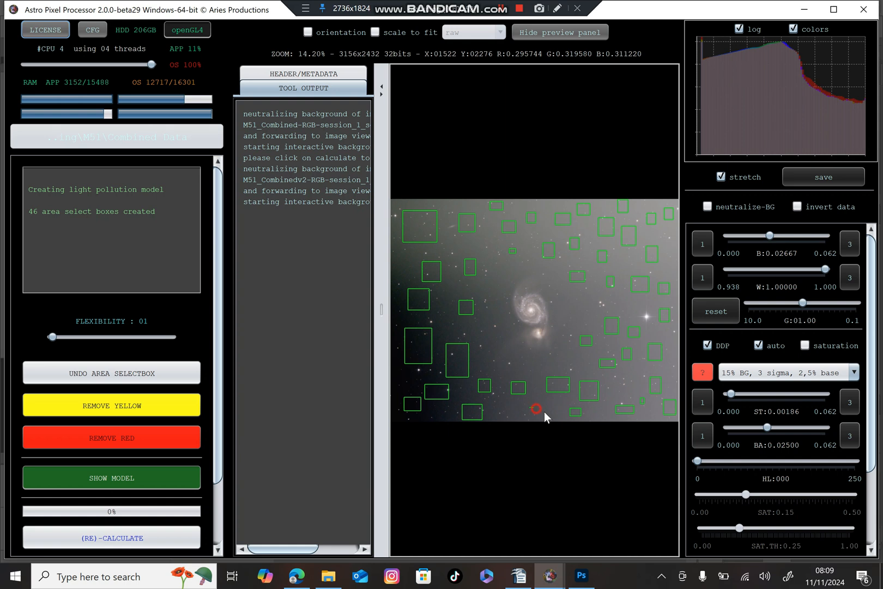
drag(498, 405, 511, 413)
drag(483, 354, 488, 360)
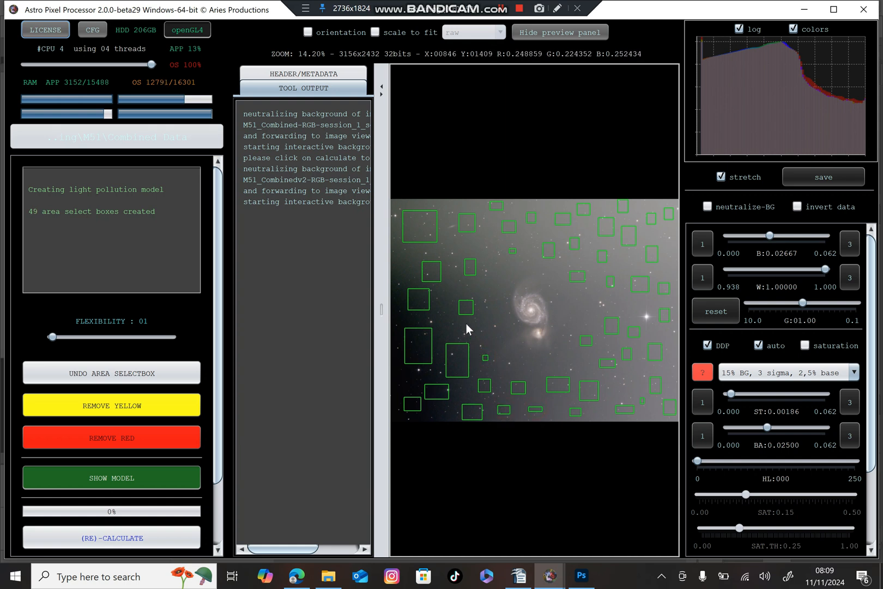
drag(467, 323, 476, 332)
drag(443, 287, 448, 292)
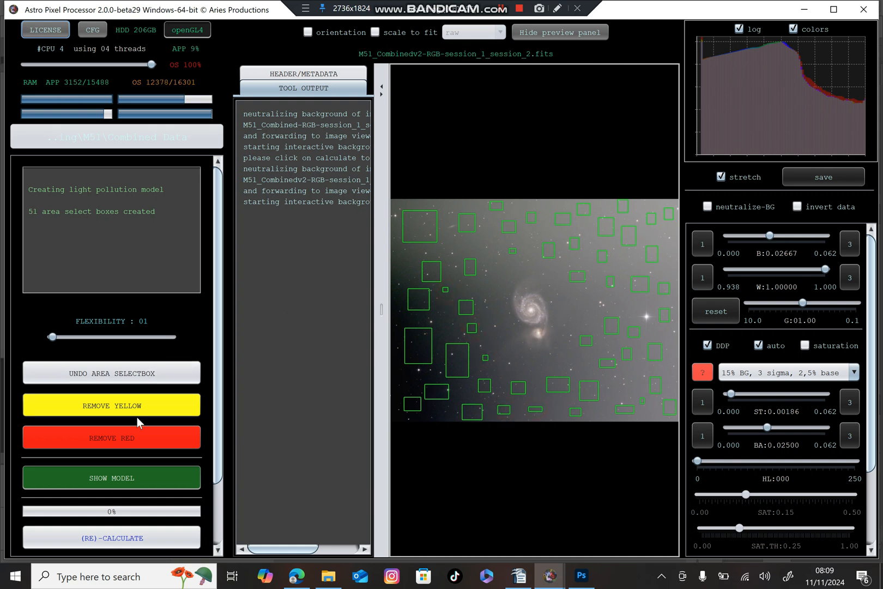
- Calculate the light pollution correction from the area select boxes and inspect the corrected image around the galaxy
click(166, 527)
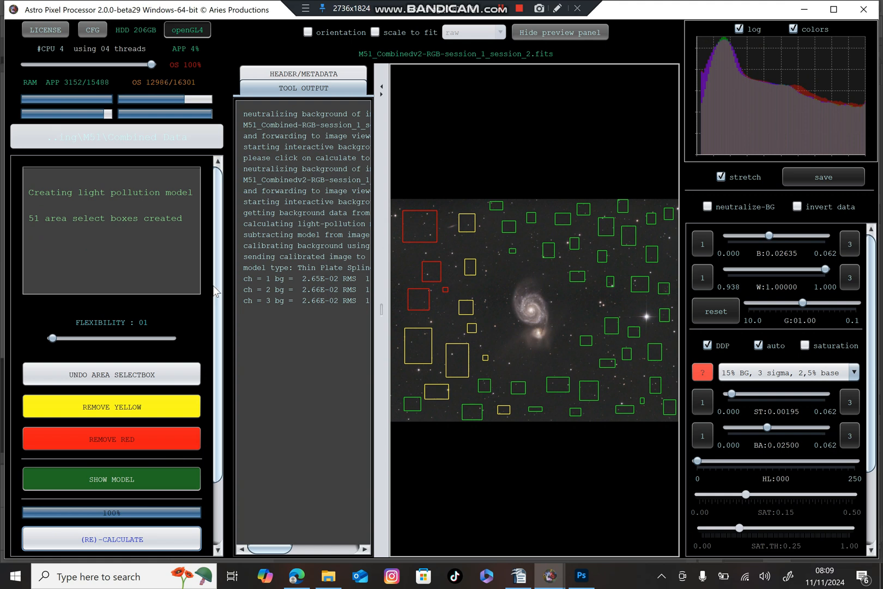
scroll(569, 296, down, 1)
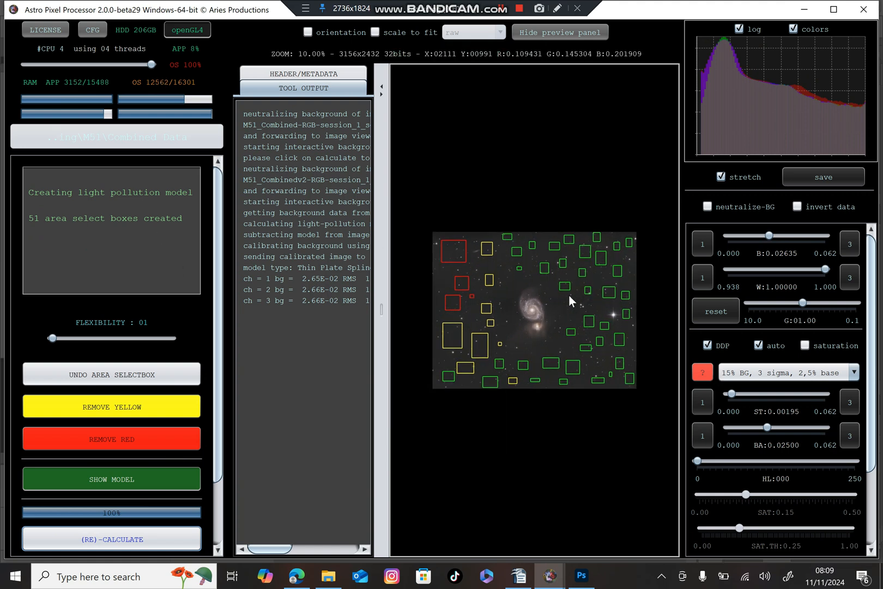
scroll(568, 300, up, 2)
scroll(568, 303, up, 2)
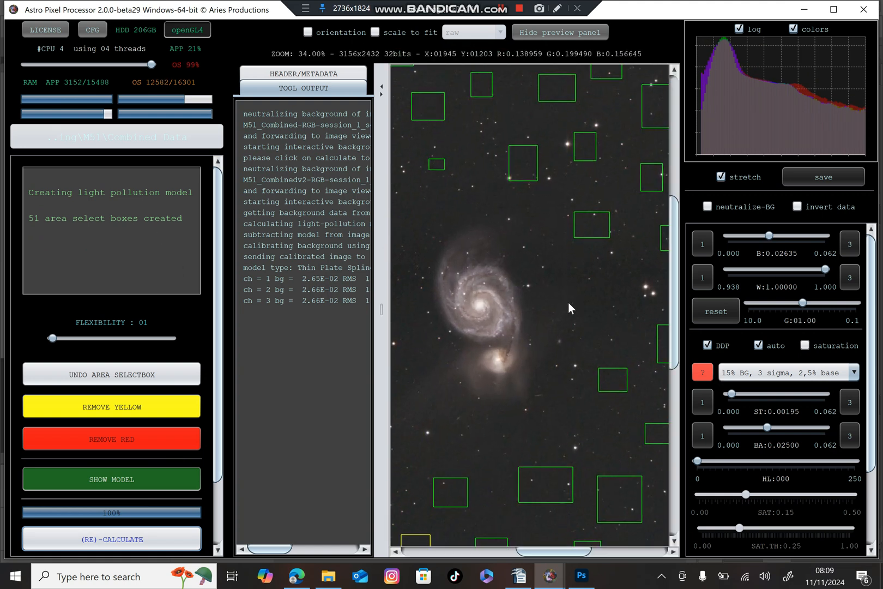
scroll(568, 302, down, 2)
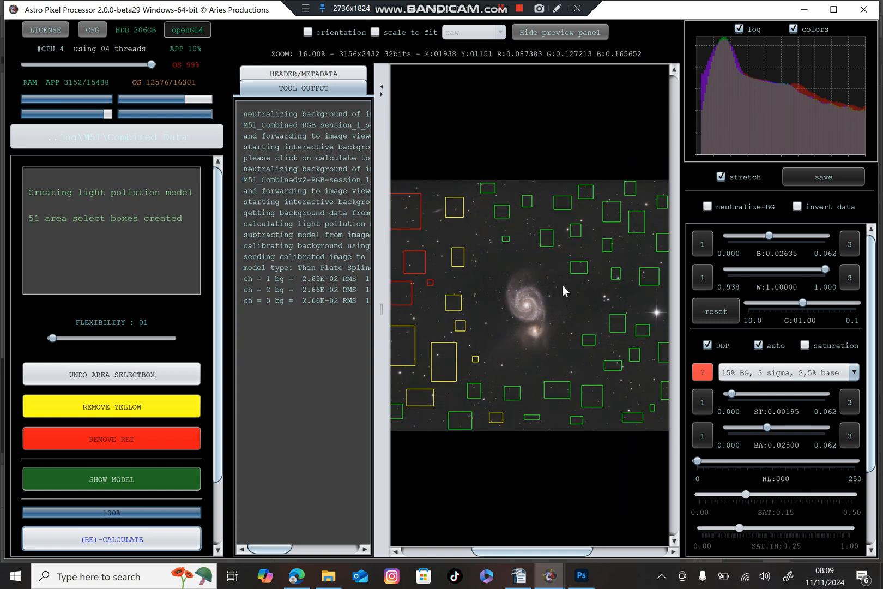